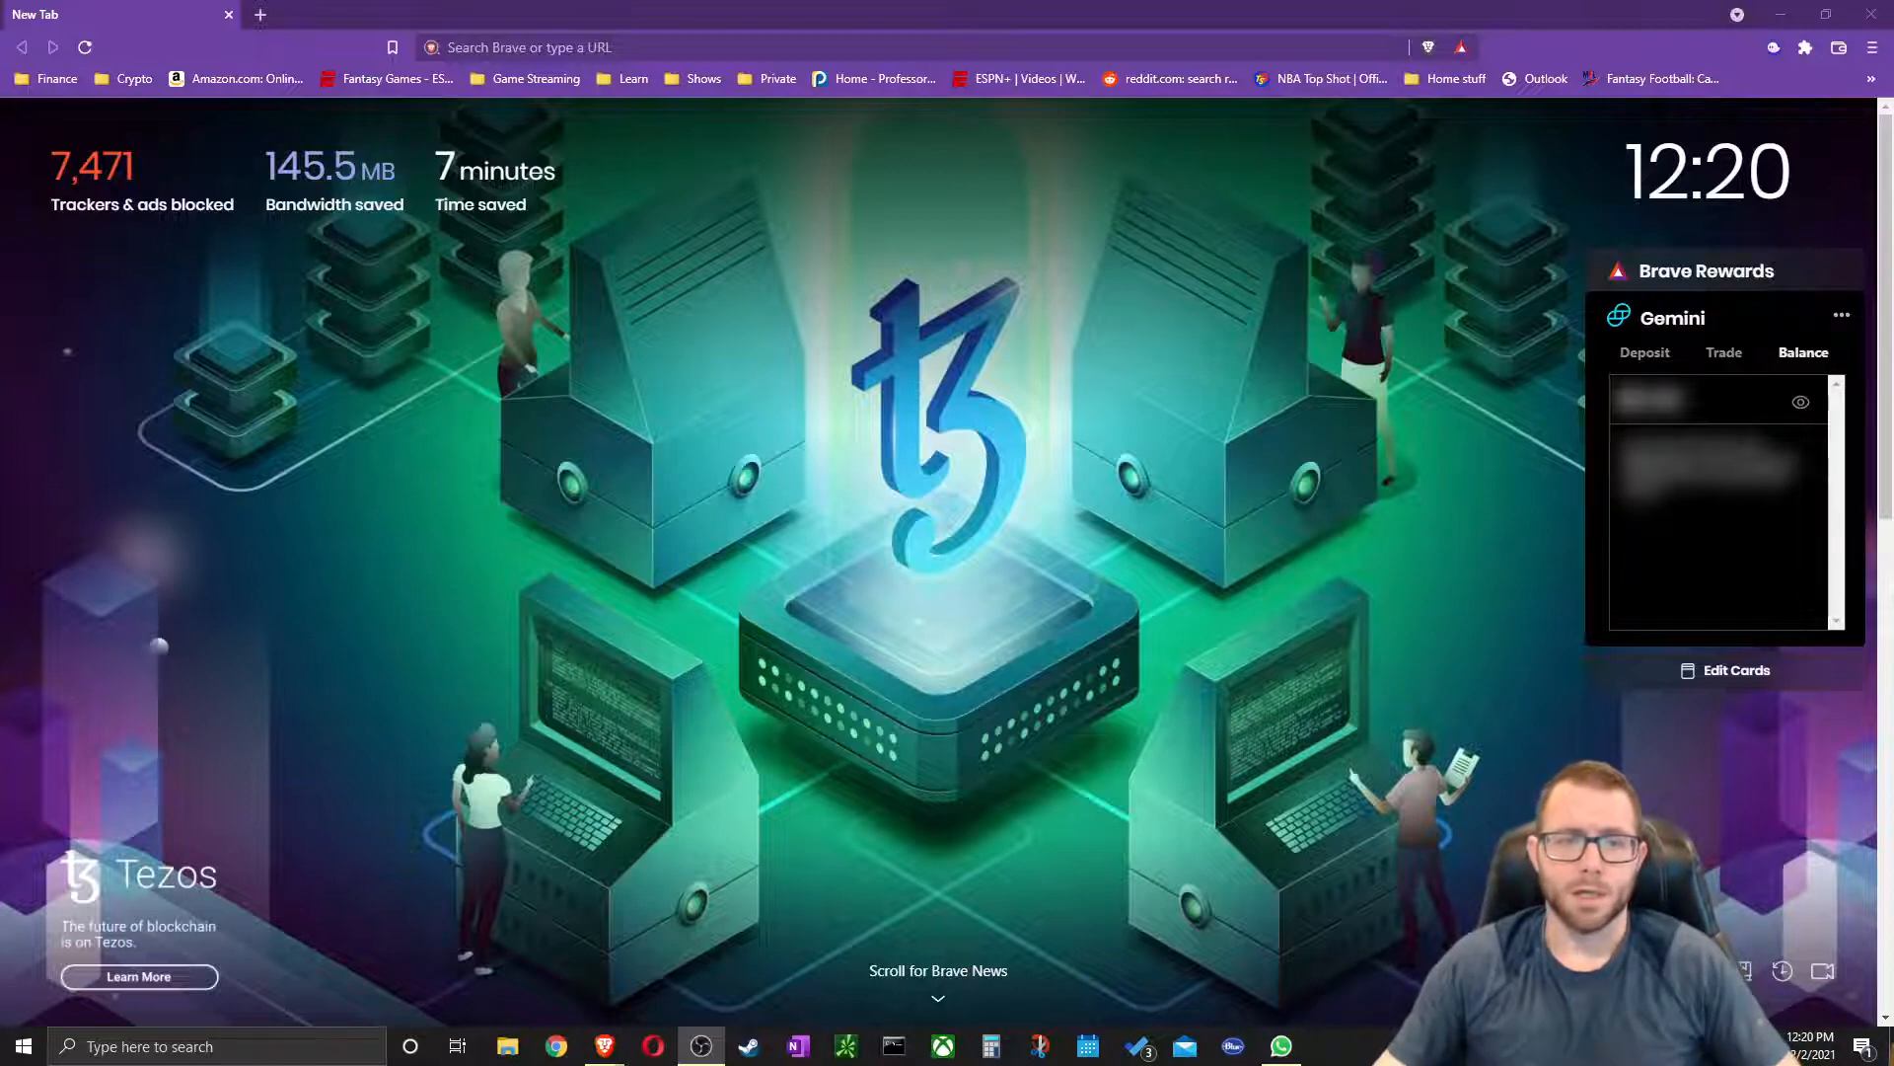
Search the web for 'metamask' and go to the metamask.io download page
left_click(839, 47)
type("metamask")
key("Return")
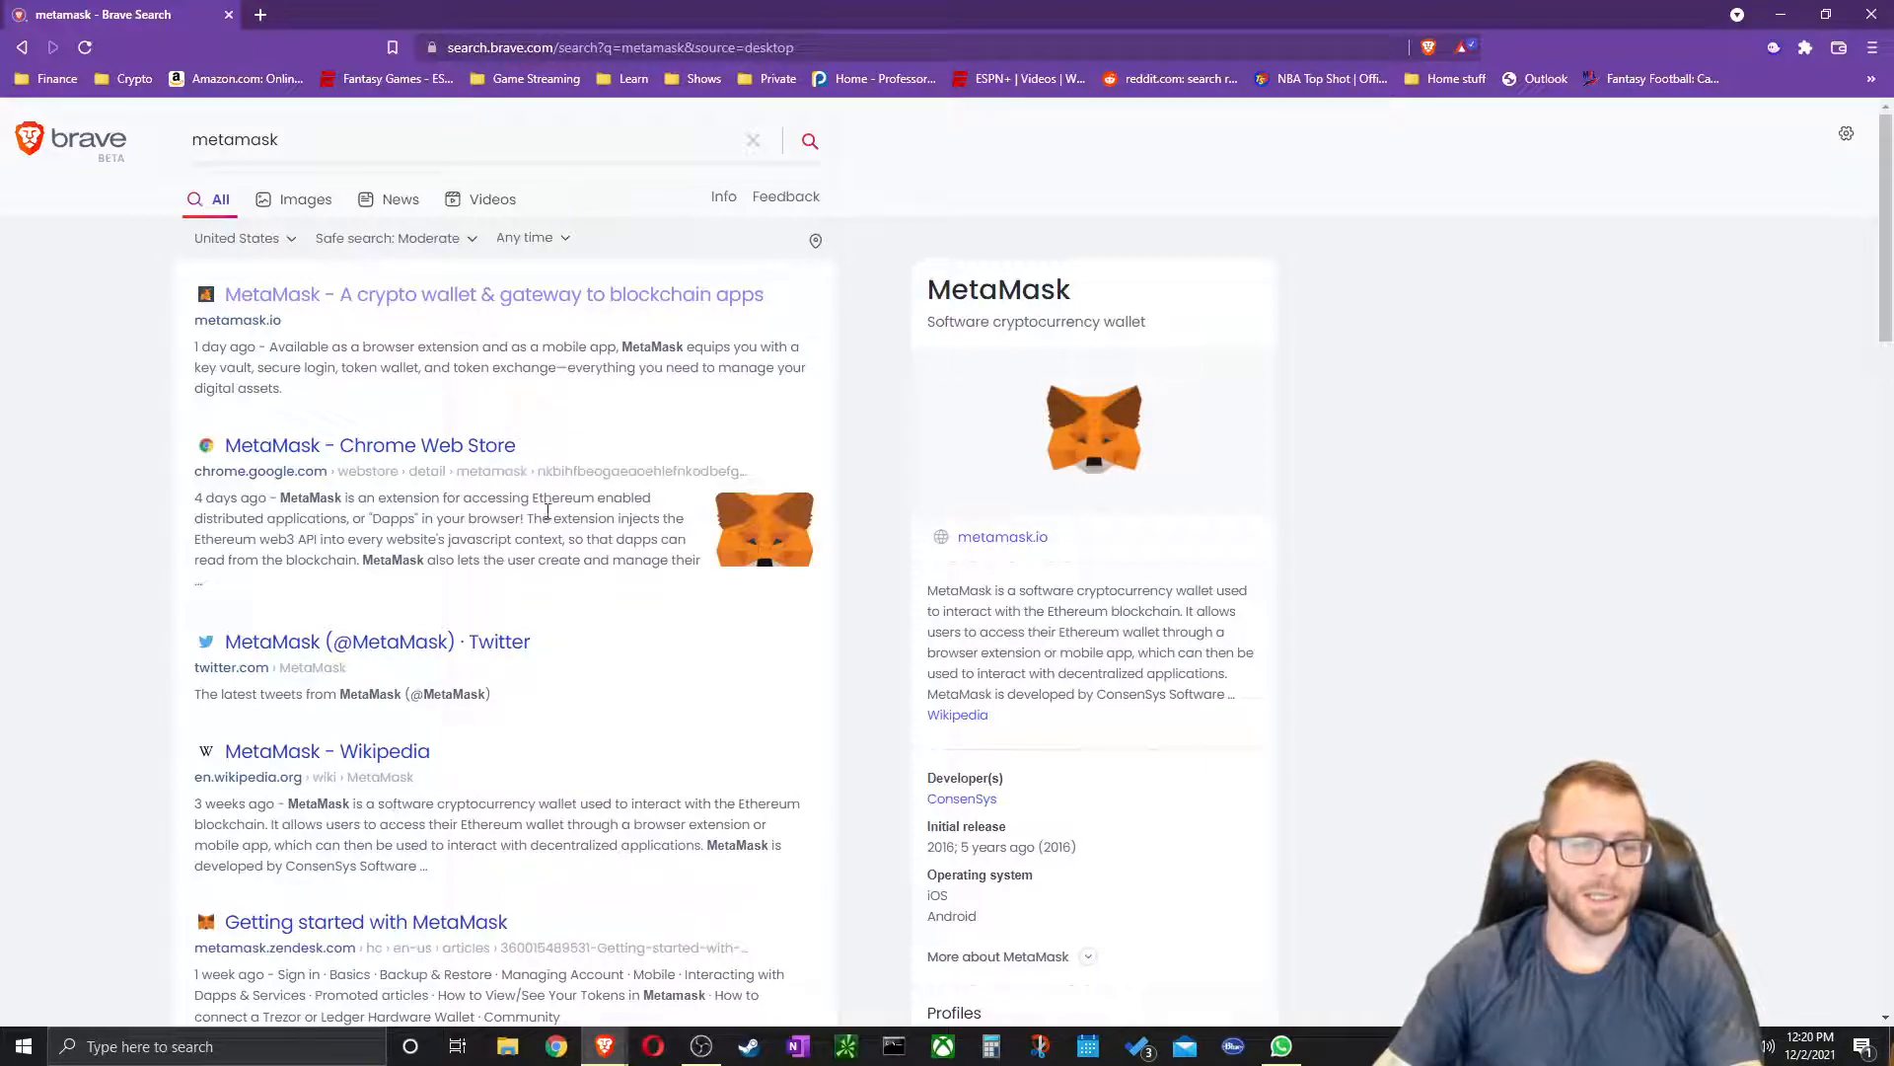
left_click(413, 297)
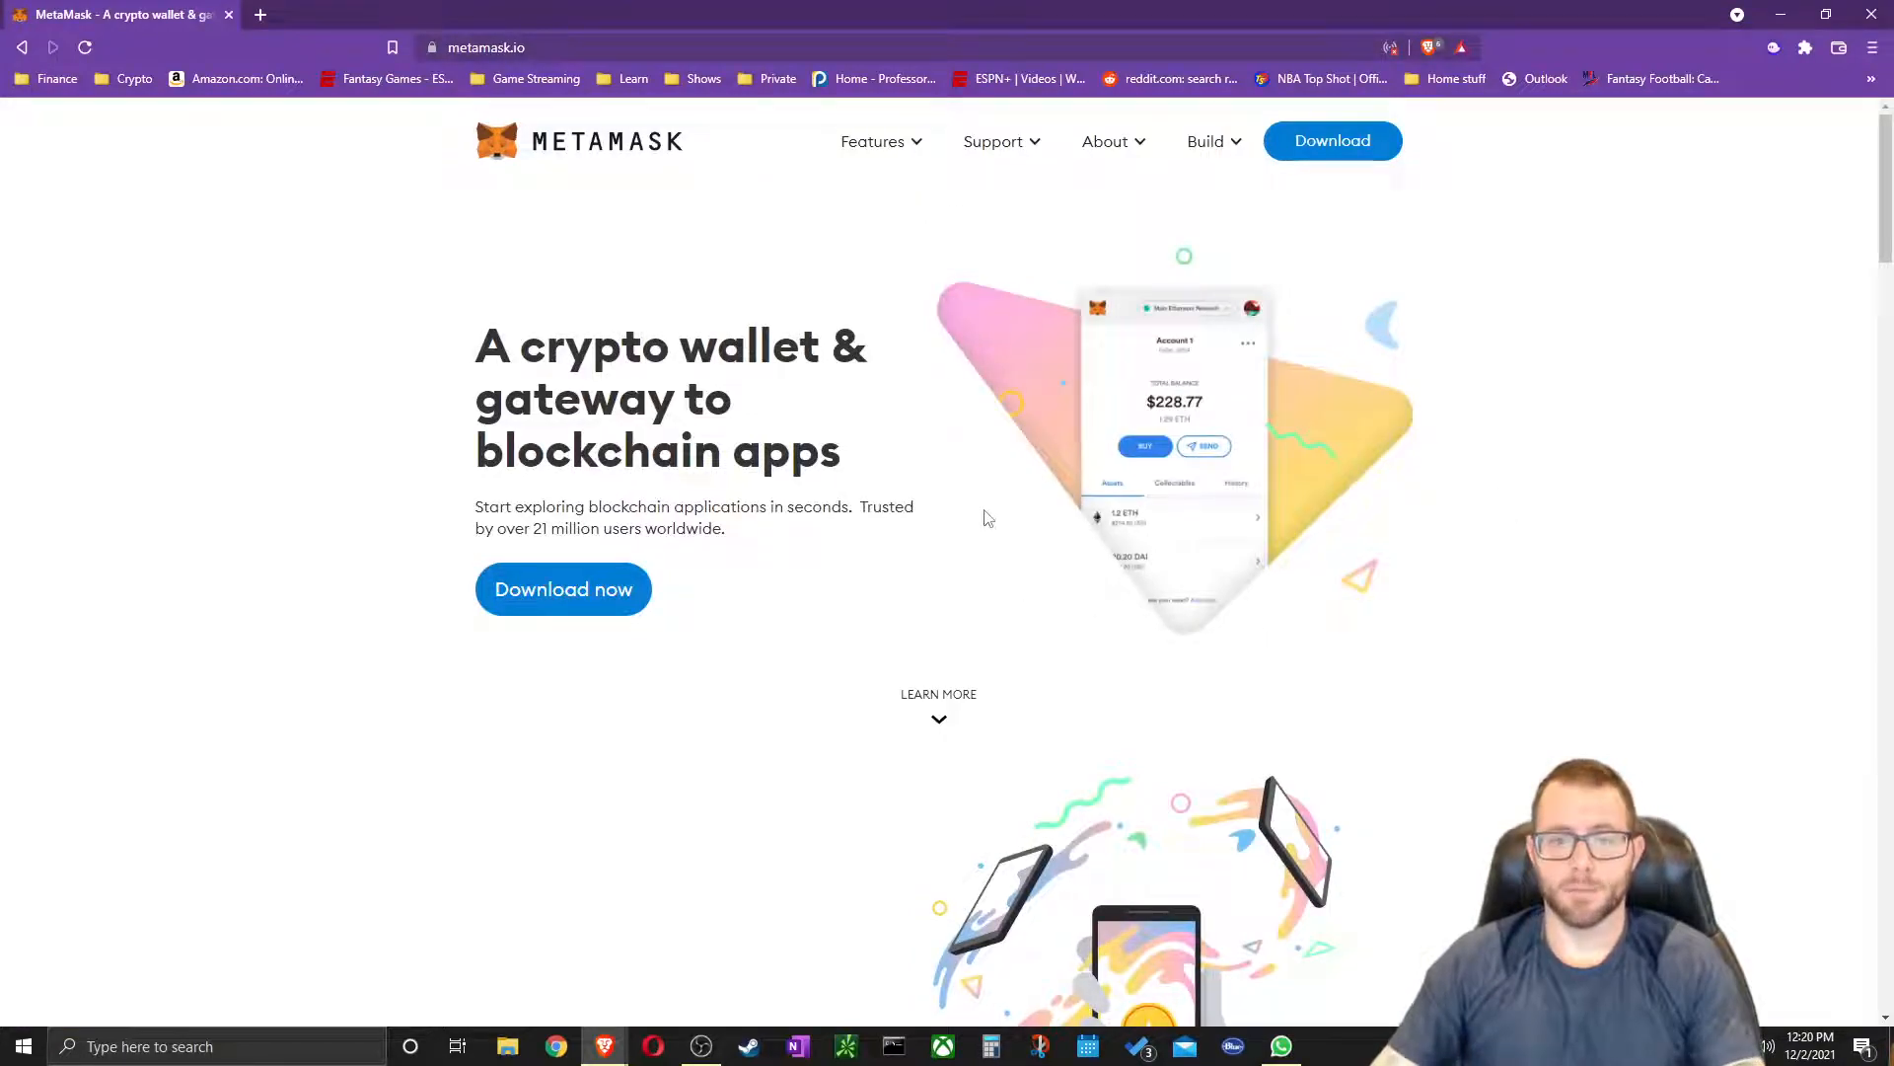
left_click(1350, 144)
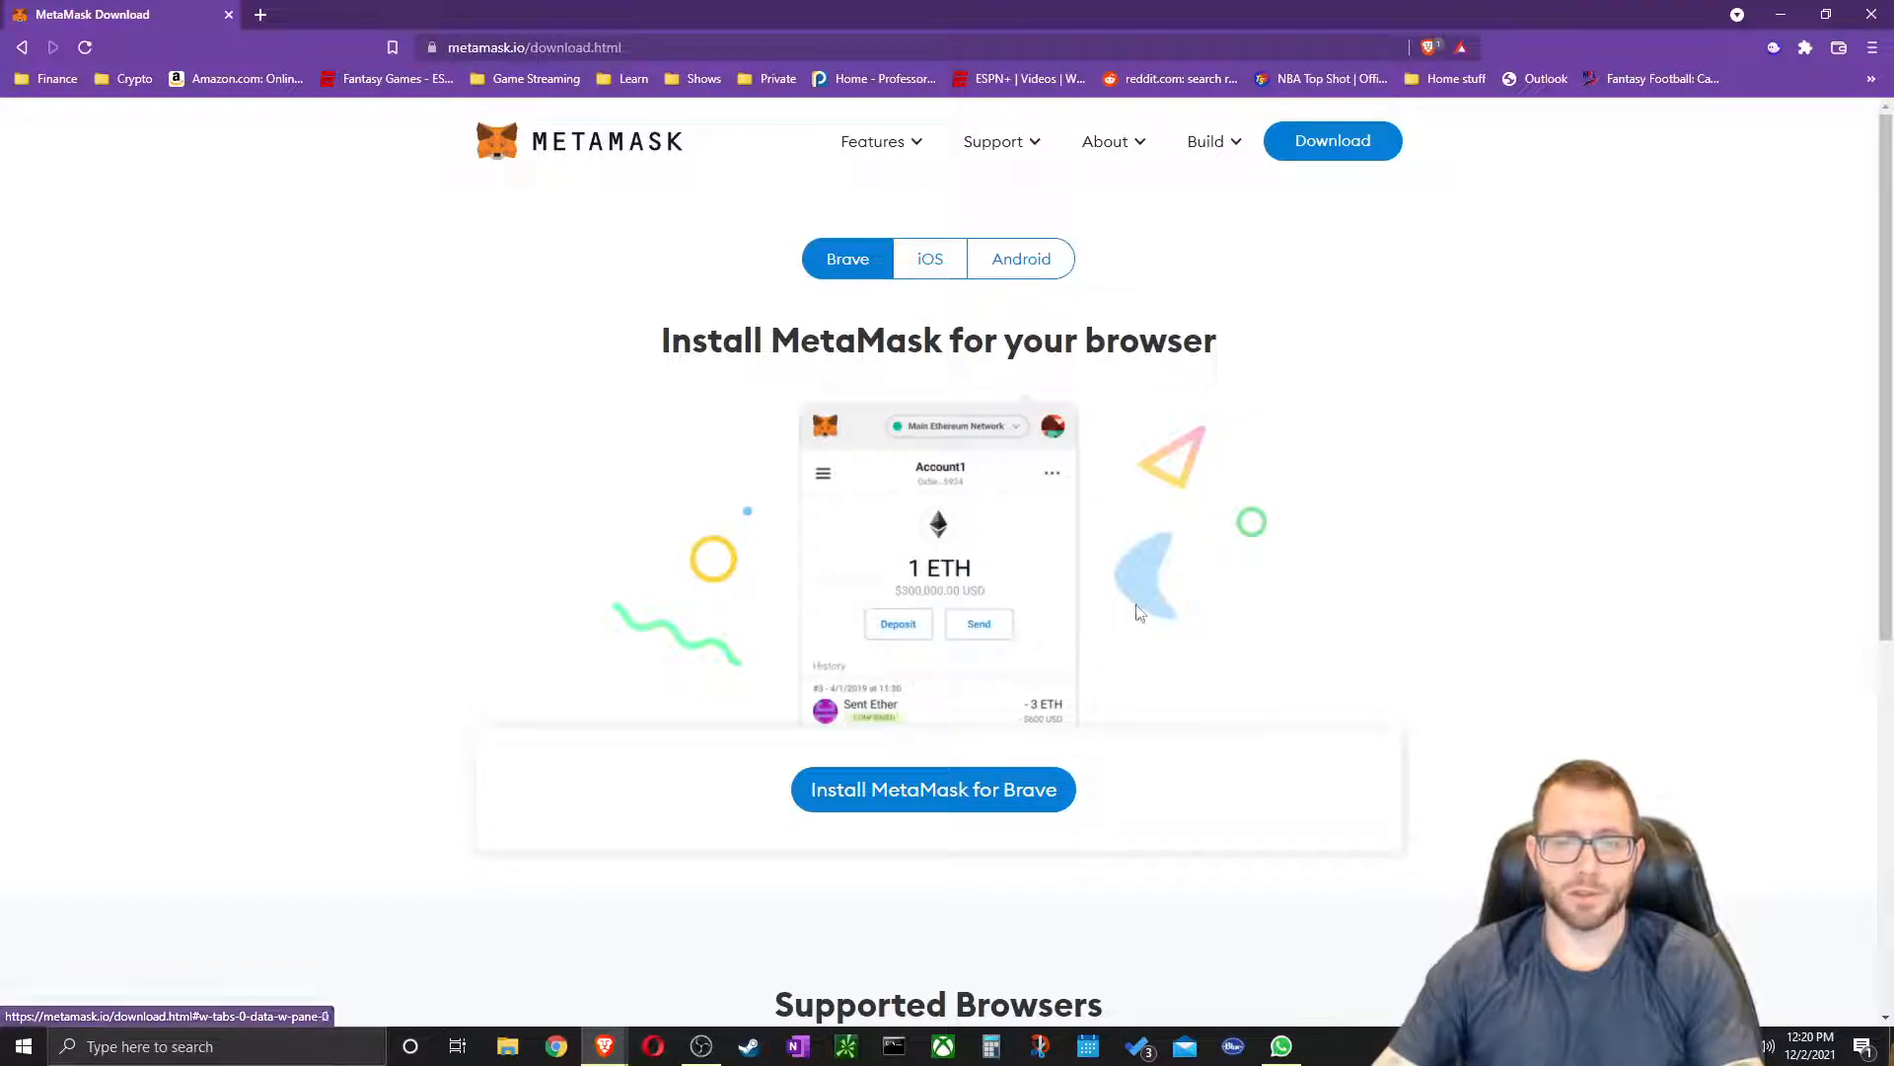
Install the MetaMask extension in Brave from its Chrome Web Store listing
left_click(925, 800)
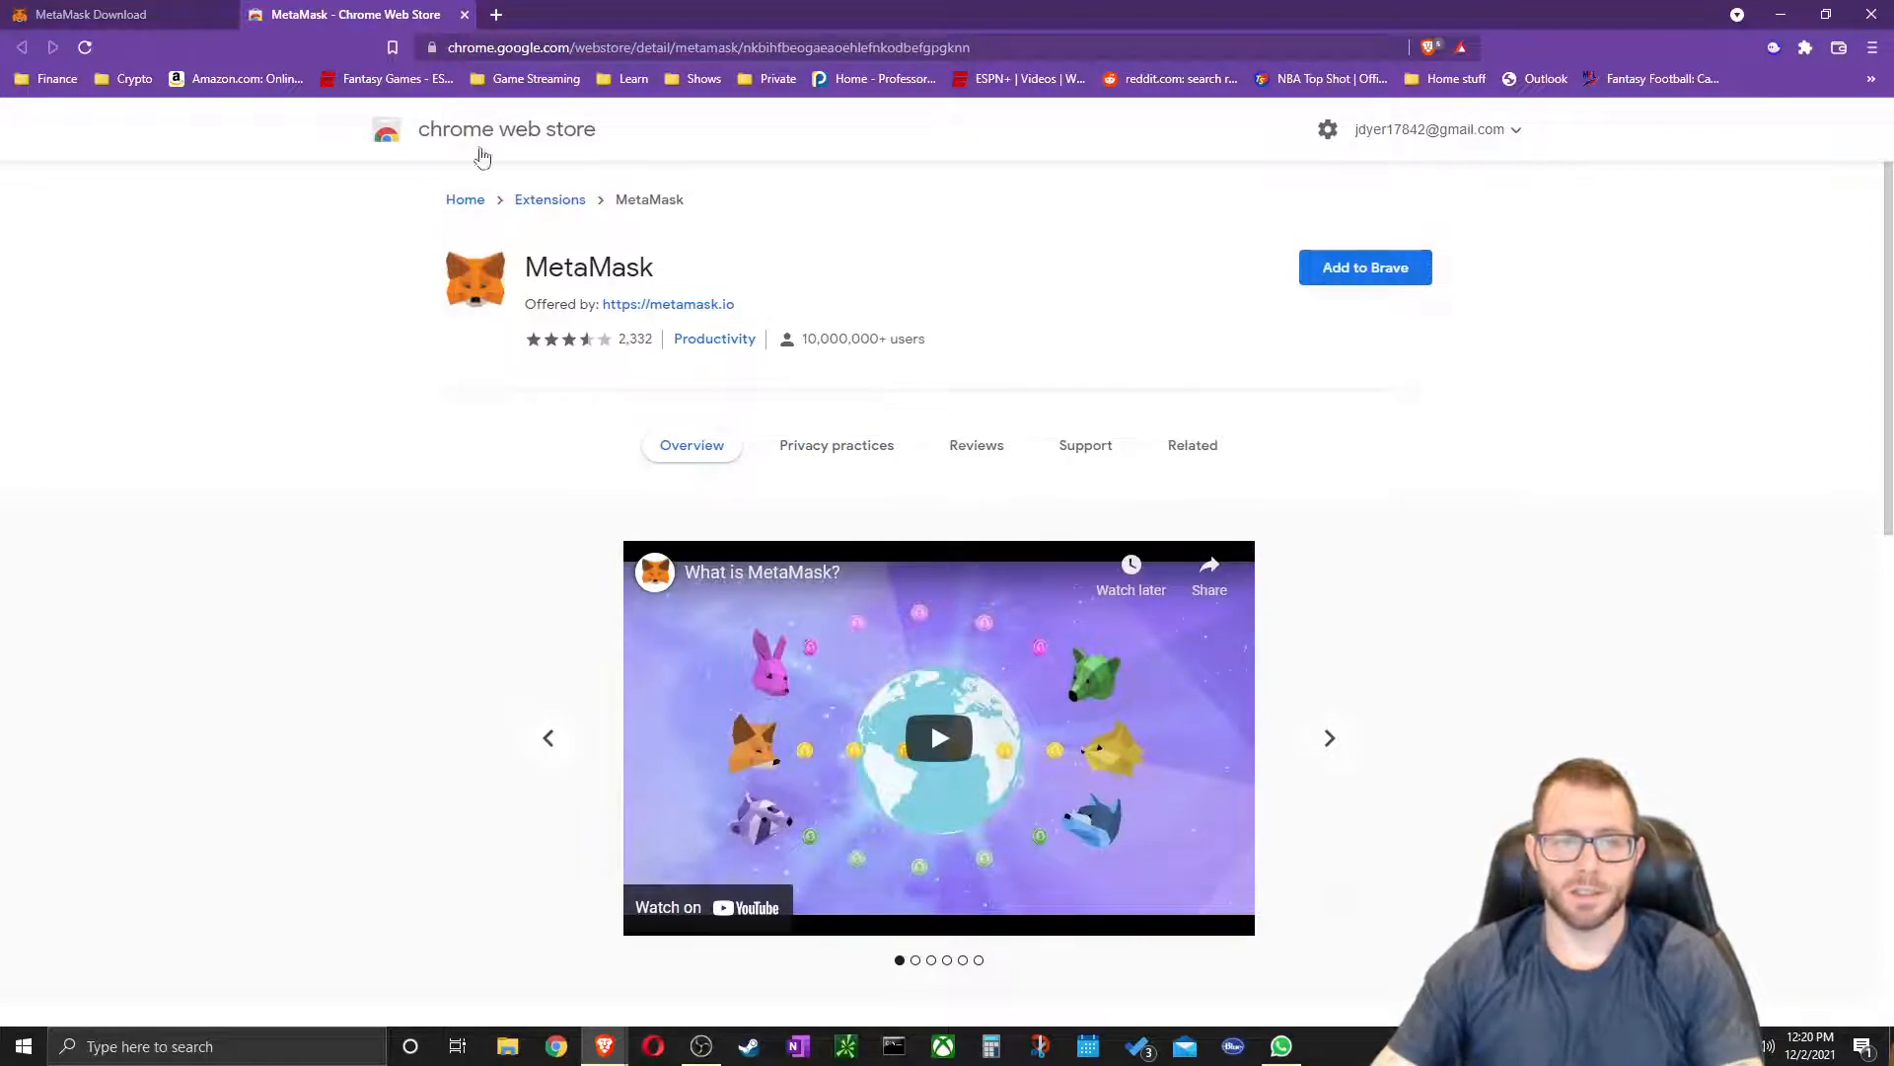
left_click(1375, 275)
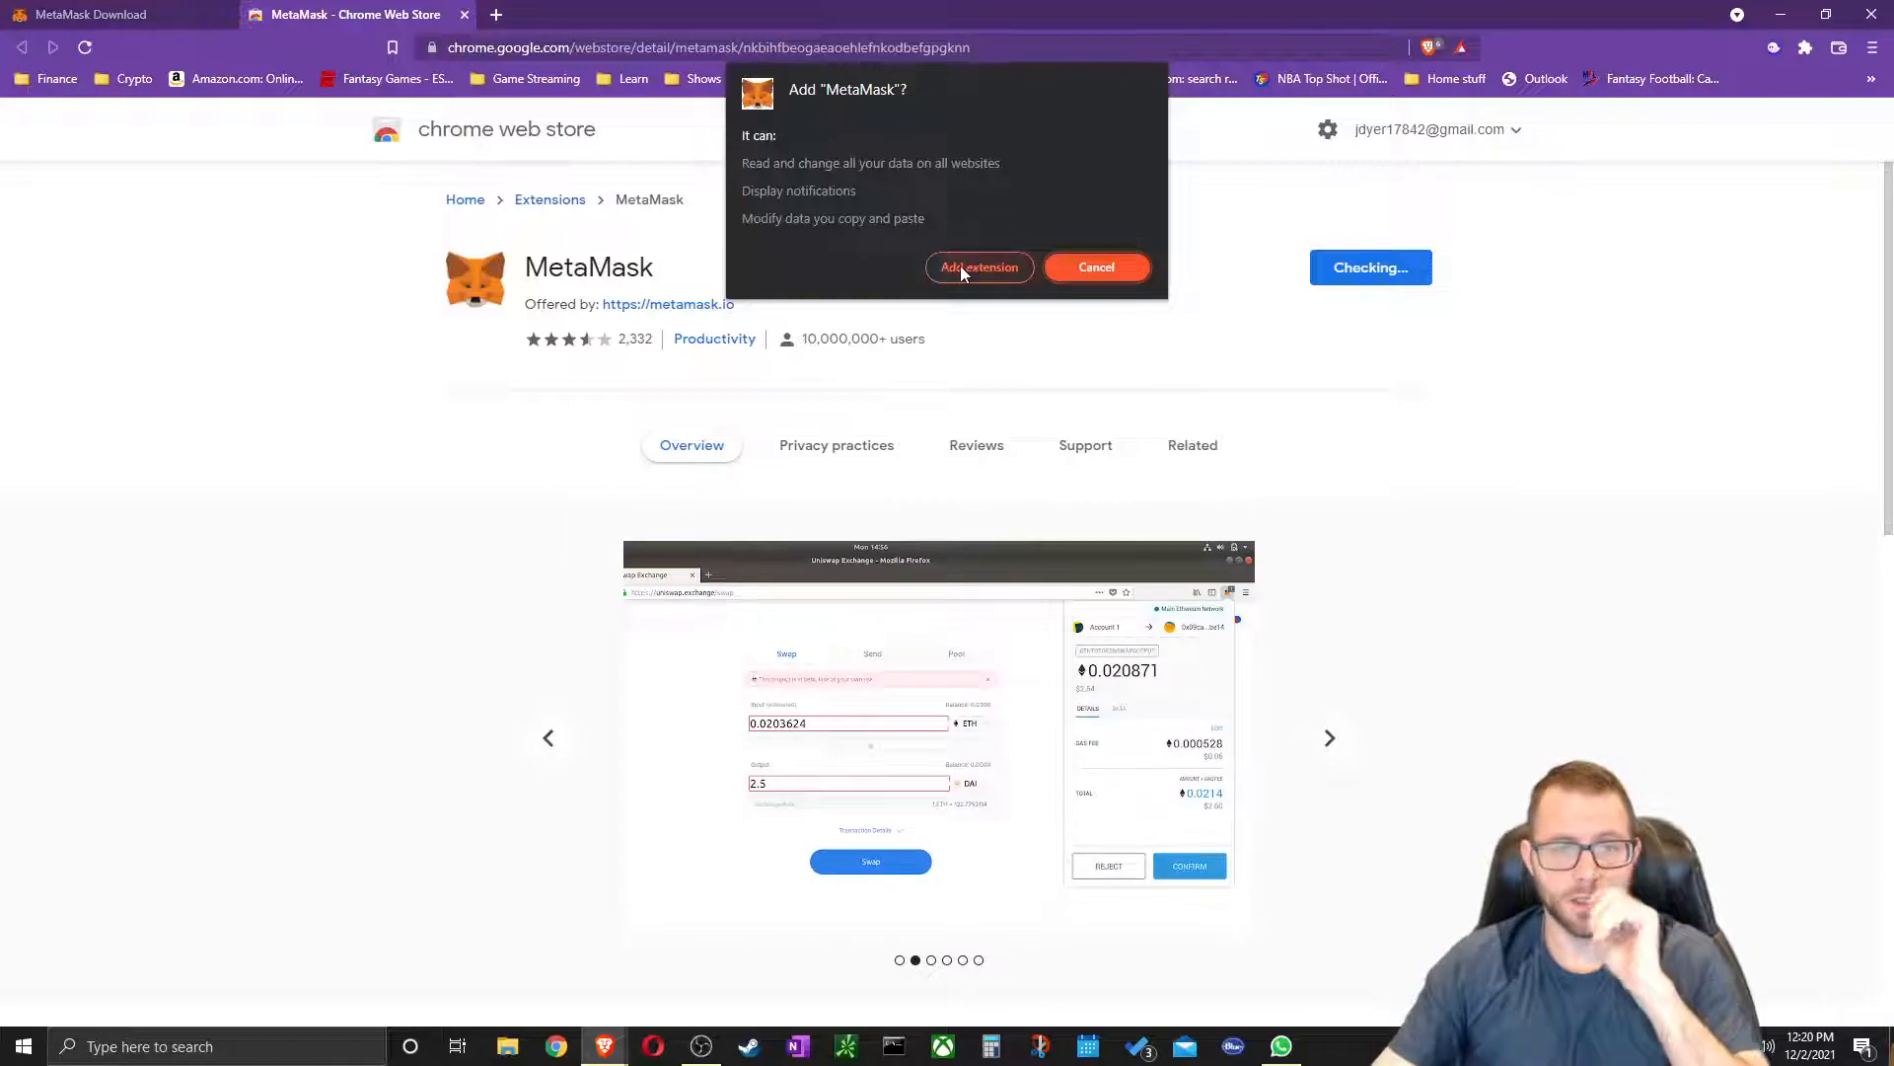
left_click(961, 266)
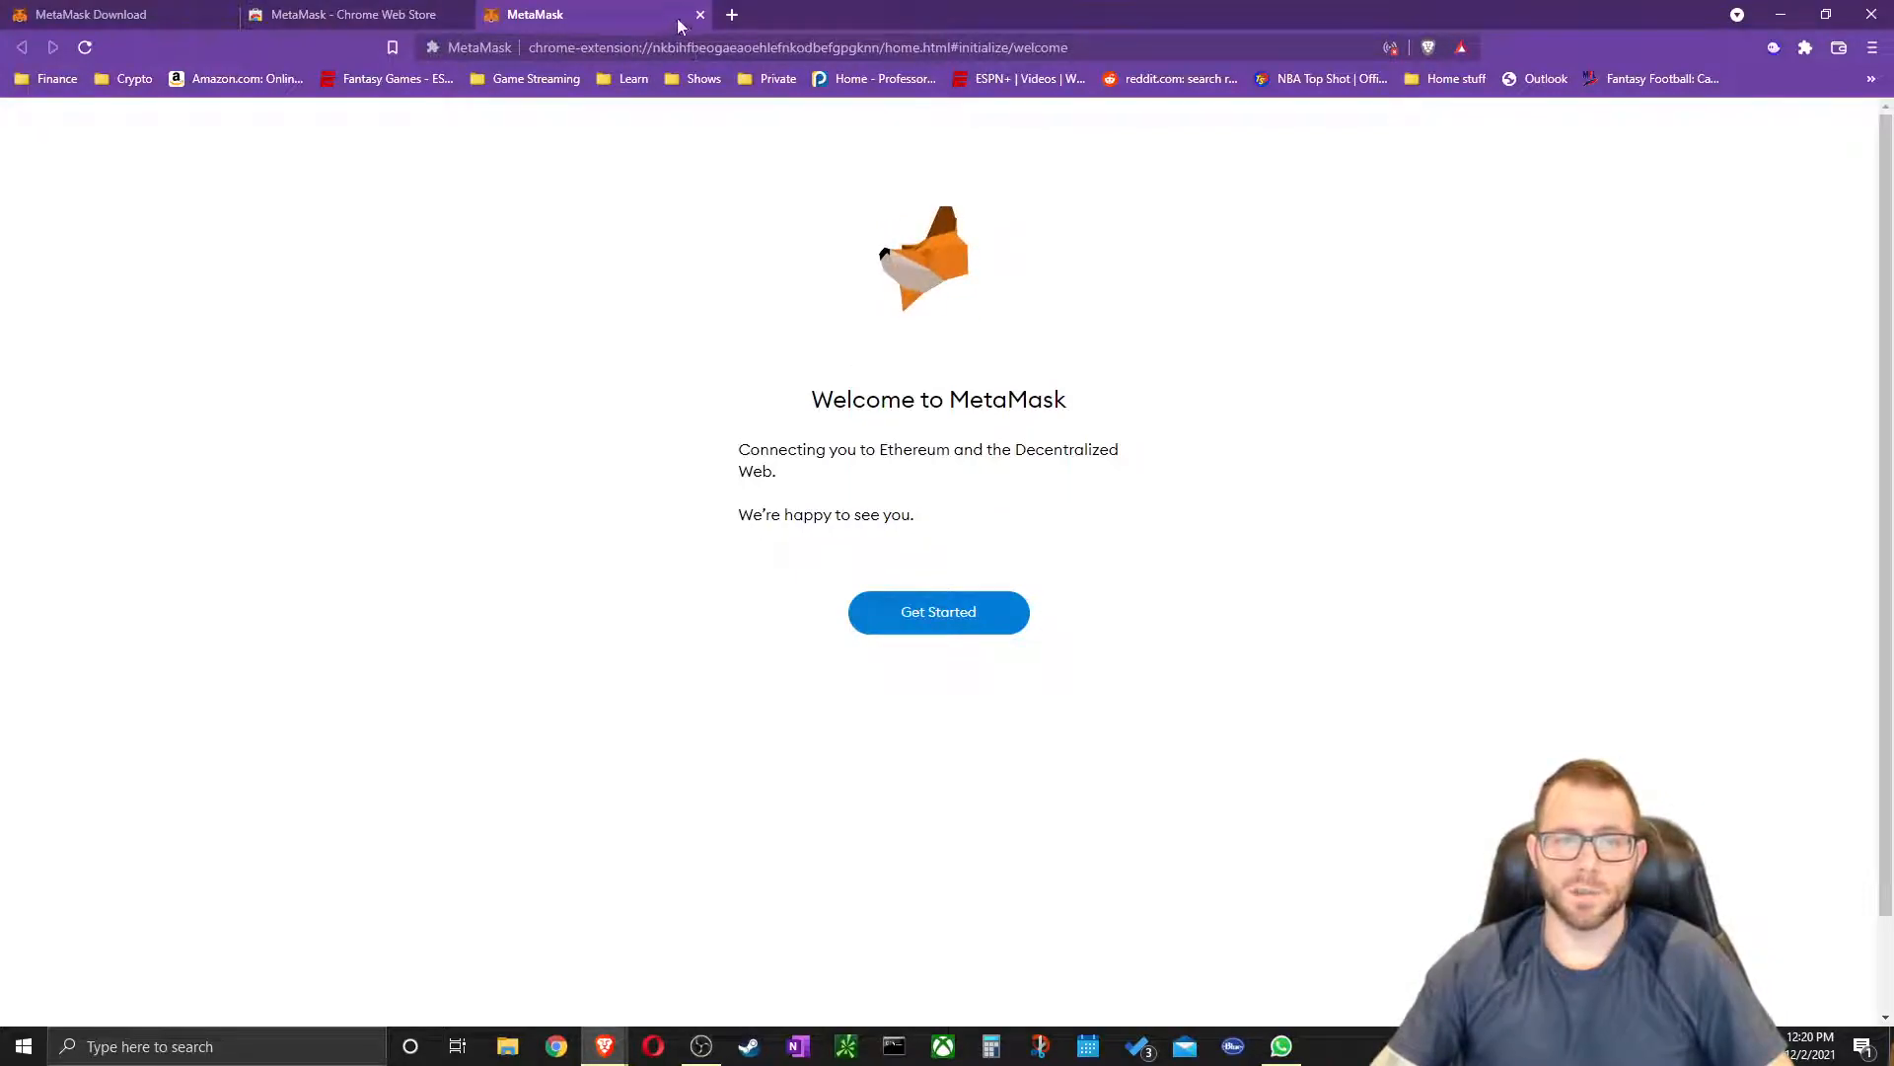
Pin MetaMask to the Brave toolbar and begin the MetaMask setup with Get Started
left_click(1806, 49)
left_click(1759, 171)
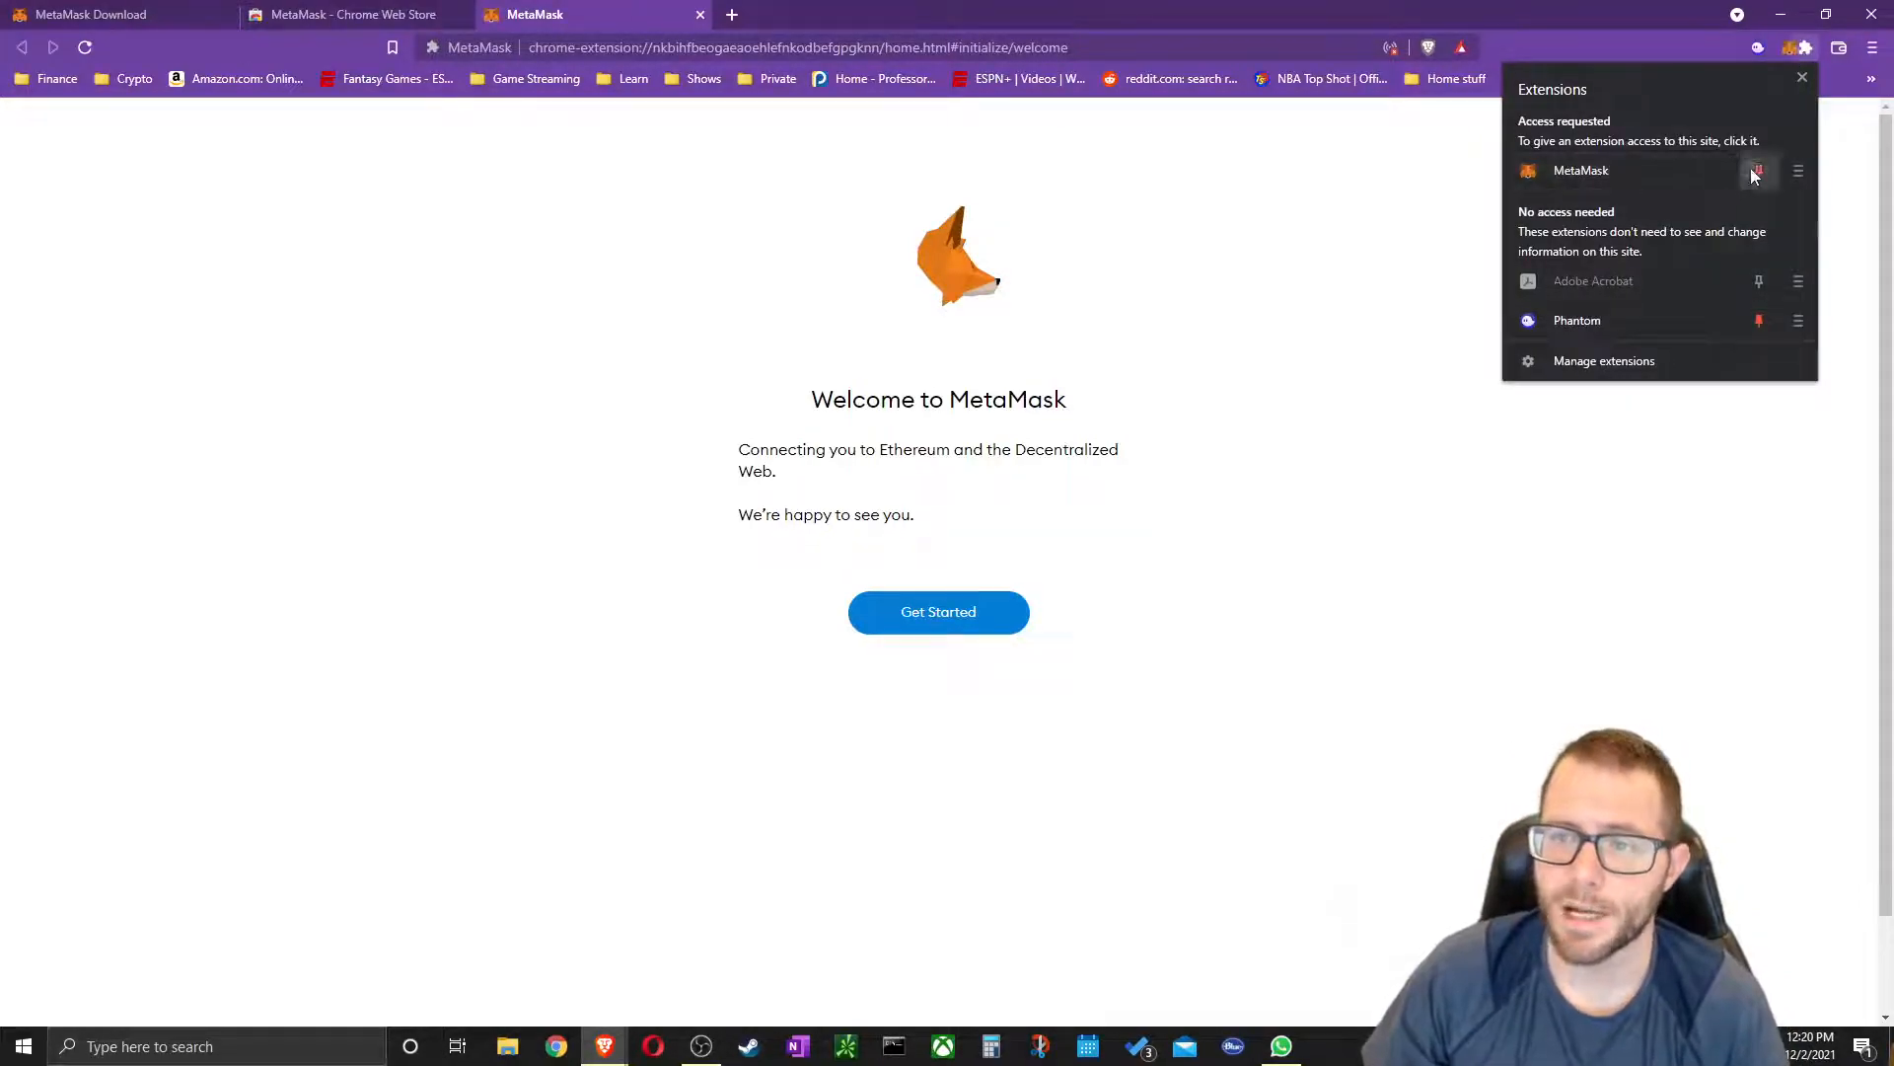
left_click(1520, 2)
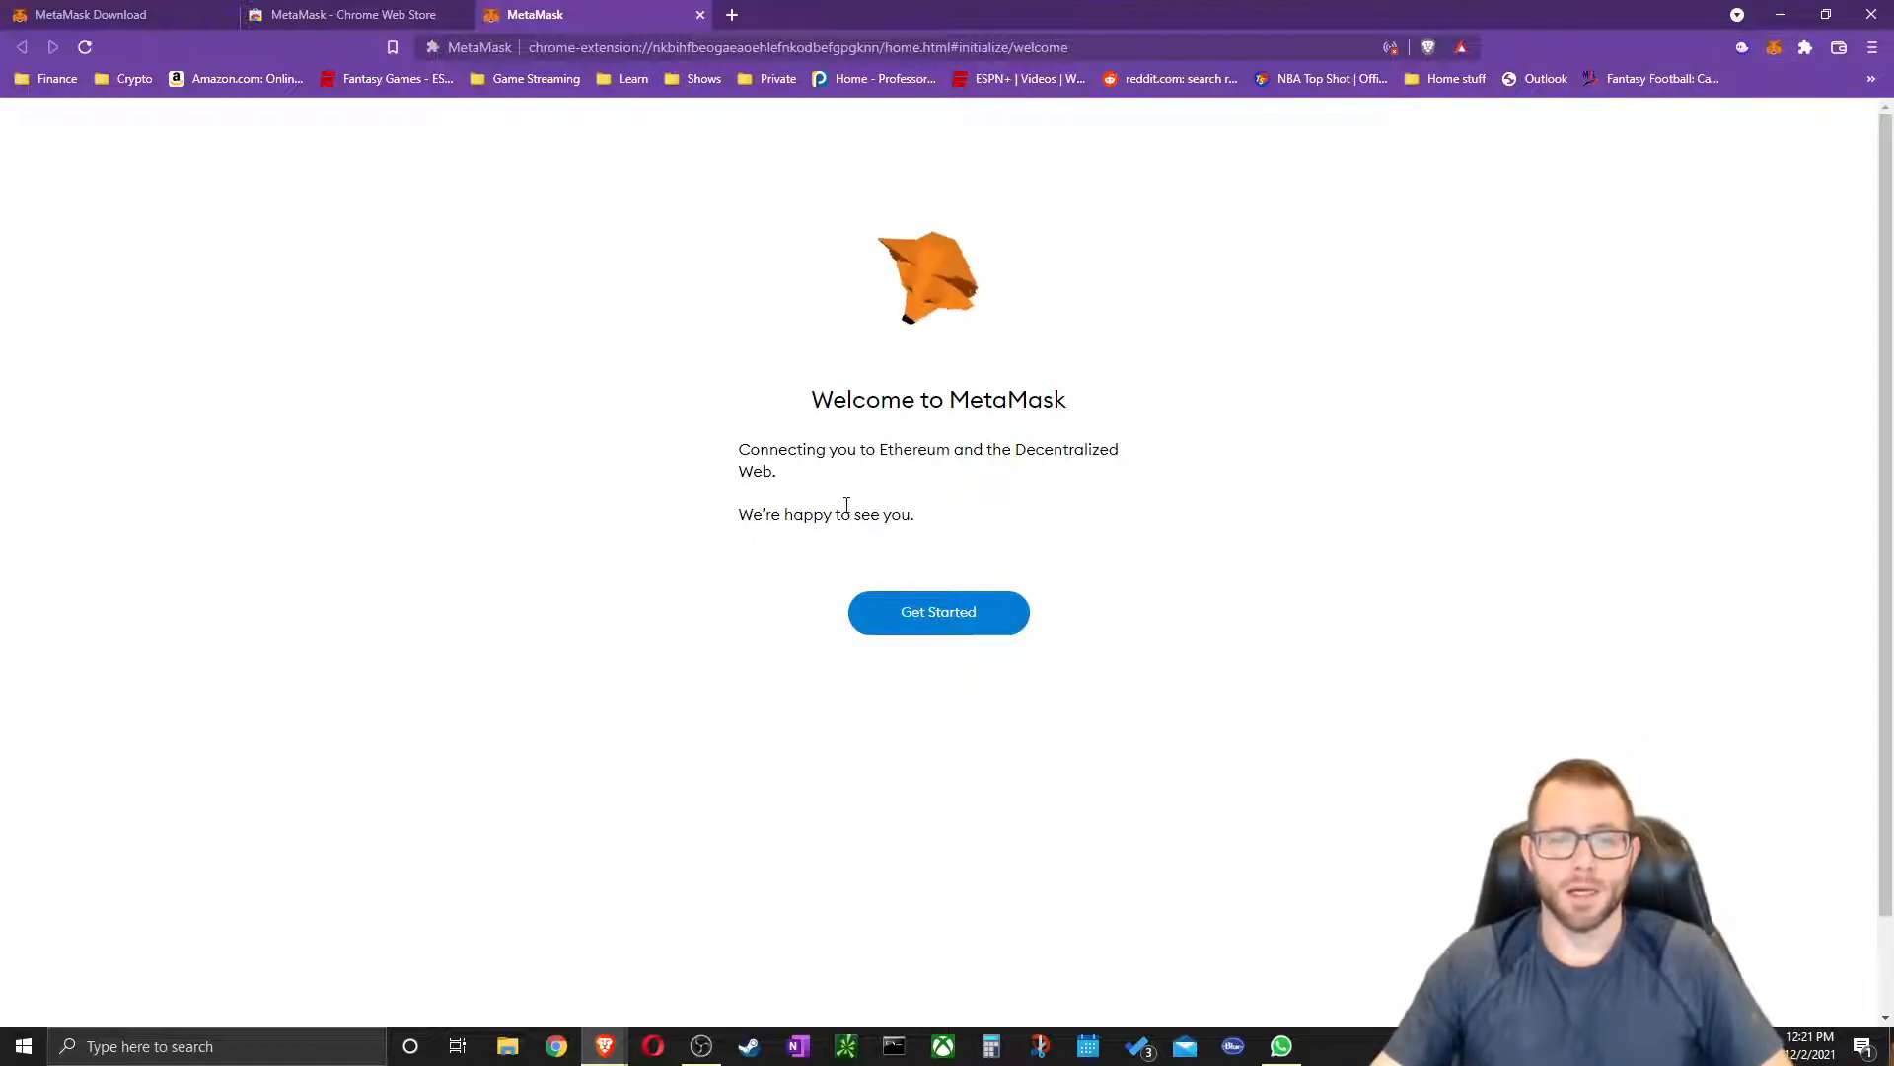
left_click(947, 630)
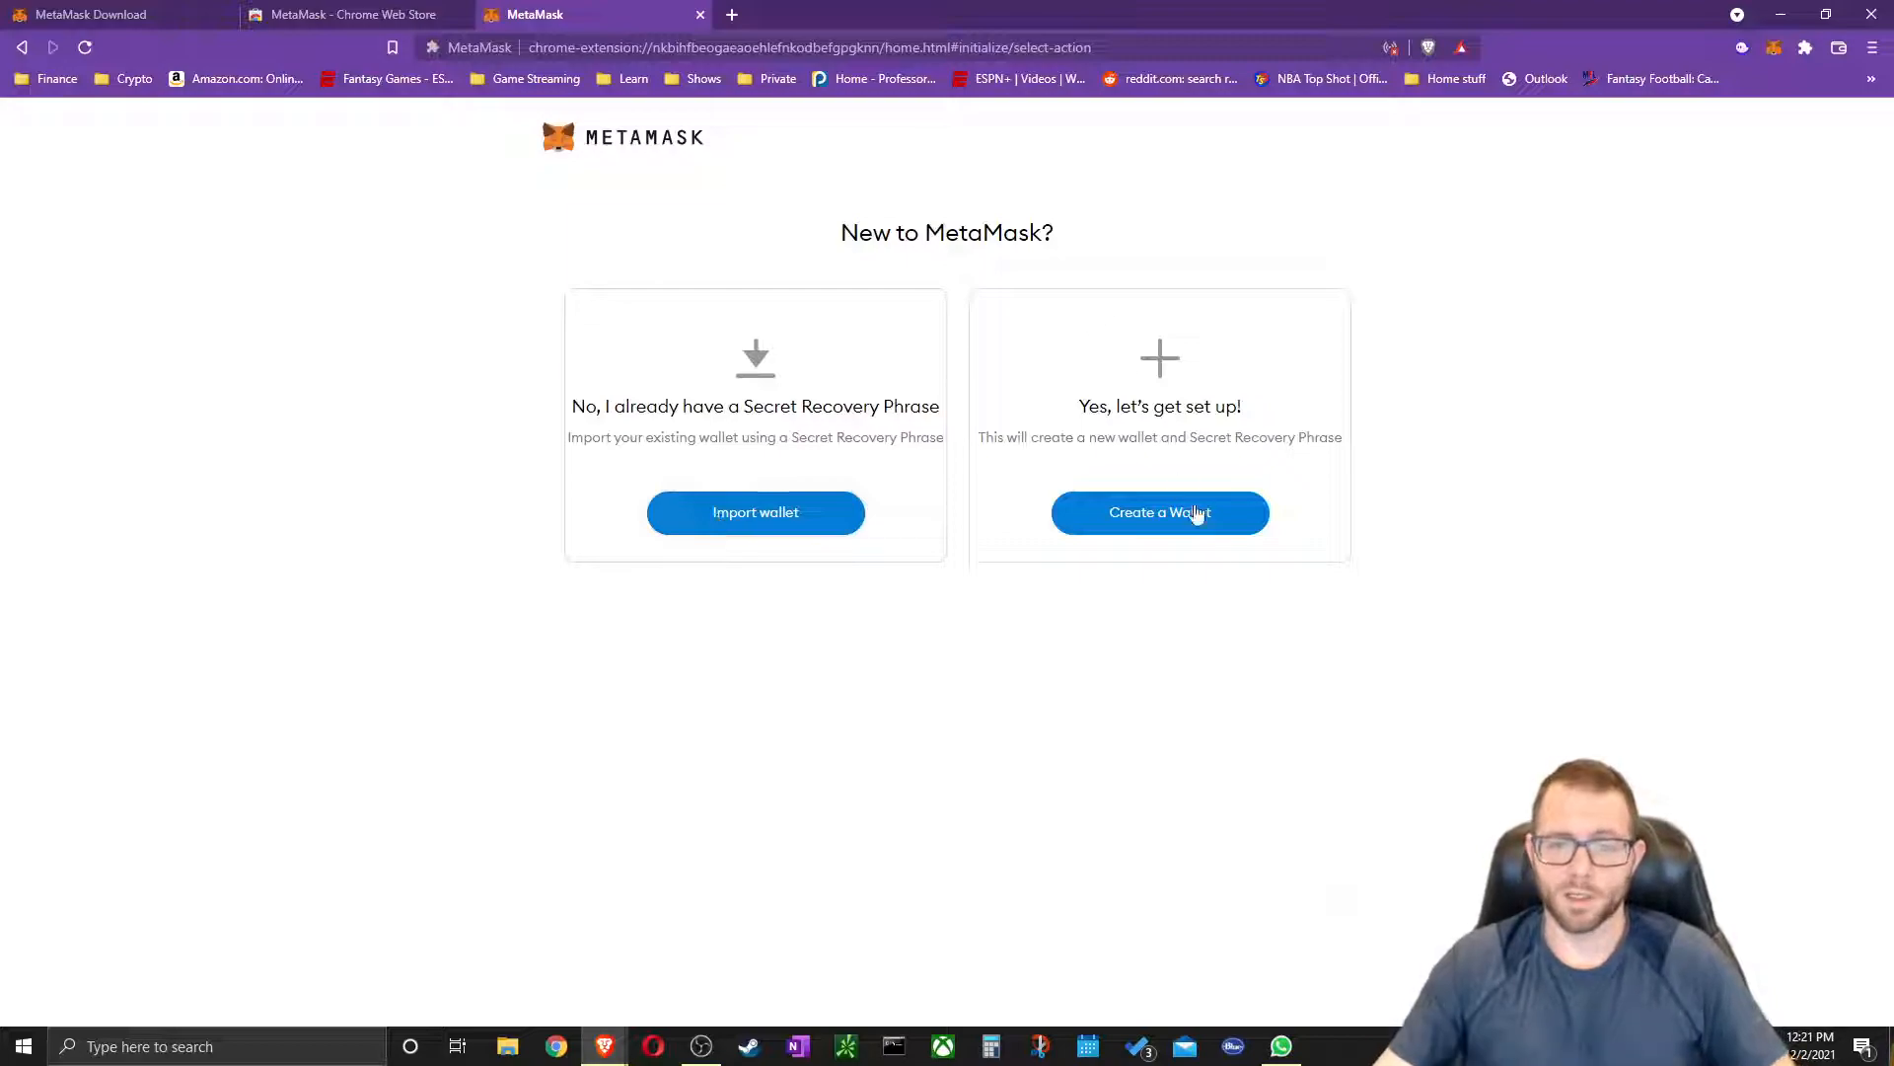
Create a new wallet, agree to usage data, set and confirm a password, and accept the Terms
left_click(1165, 531)
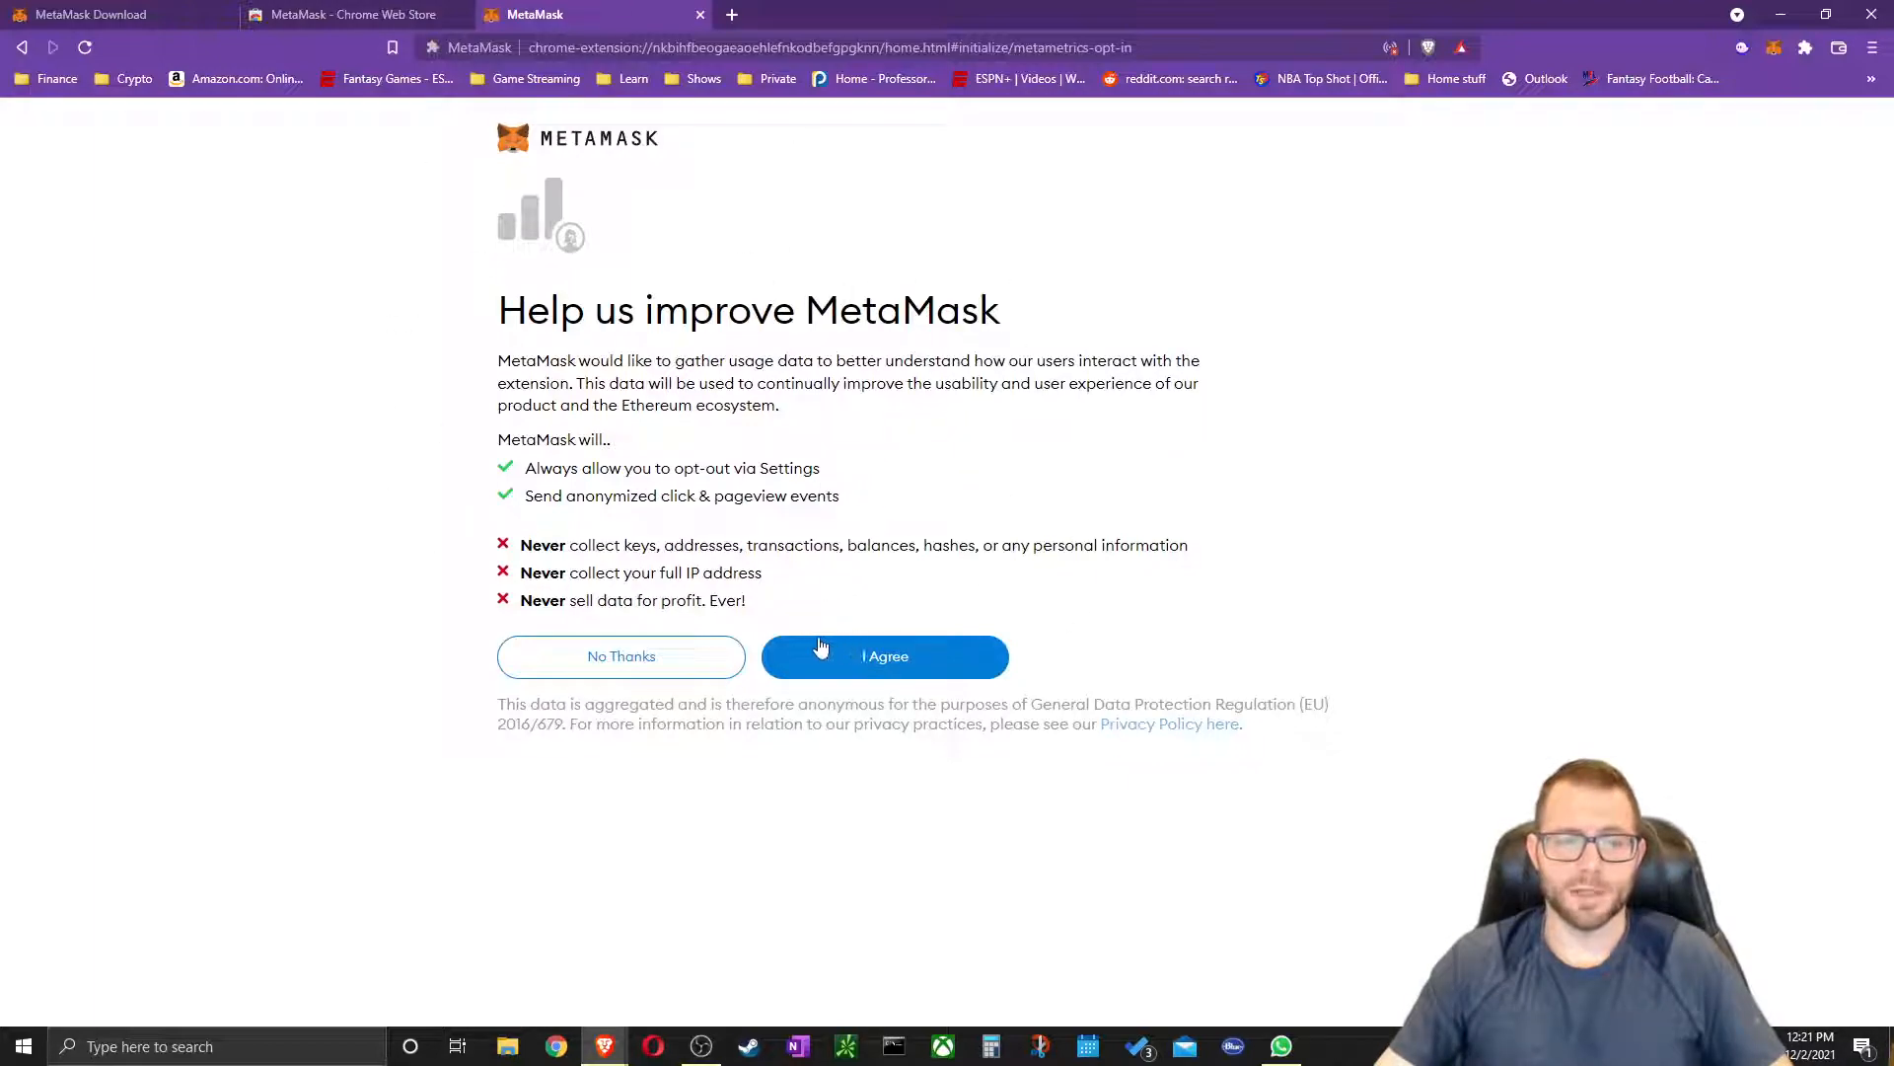
left_click(883, 657)
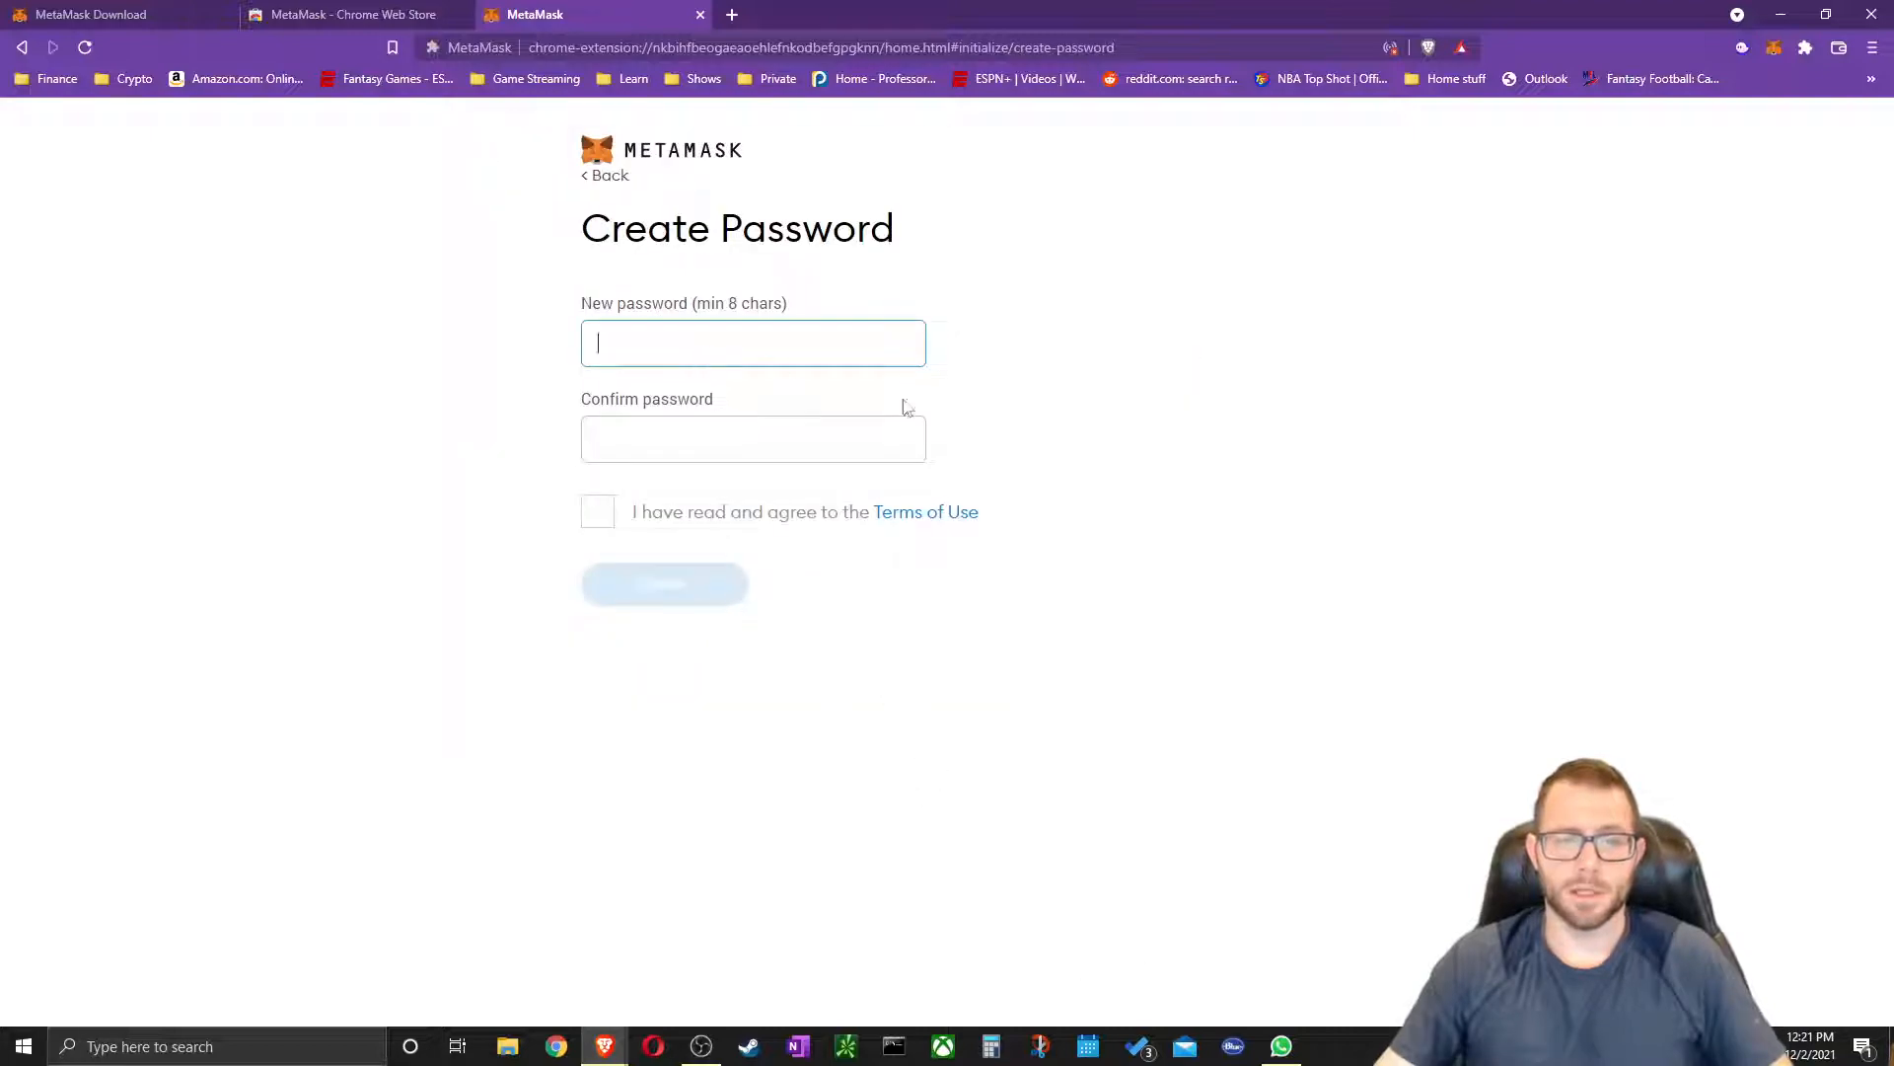
type("••••••••••••")
key("Tab")
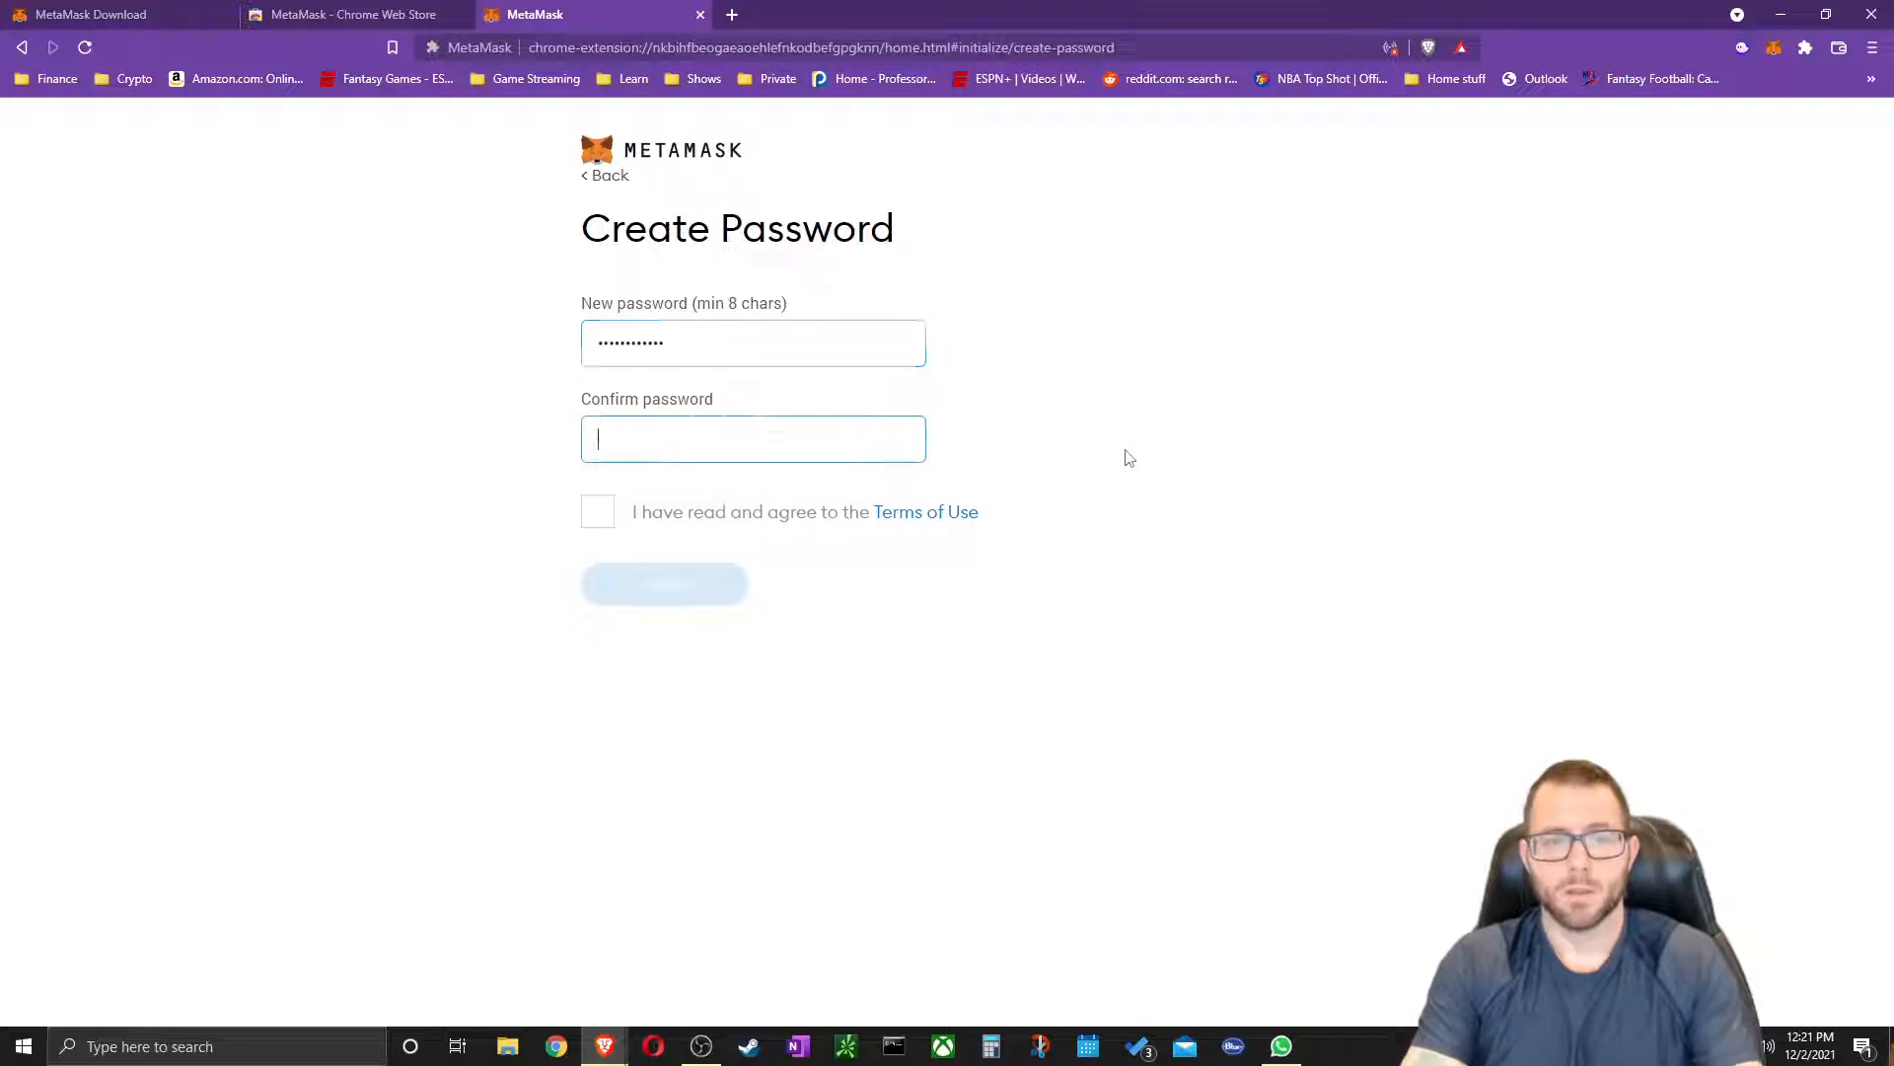
type("••••••••••••")
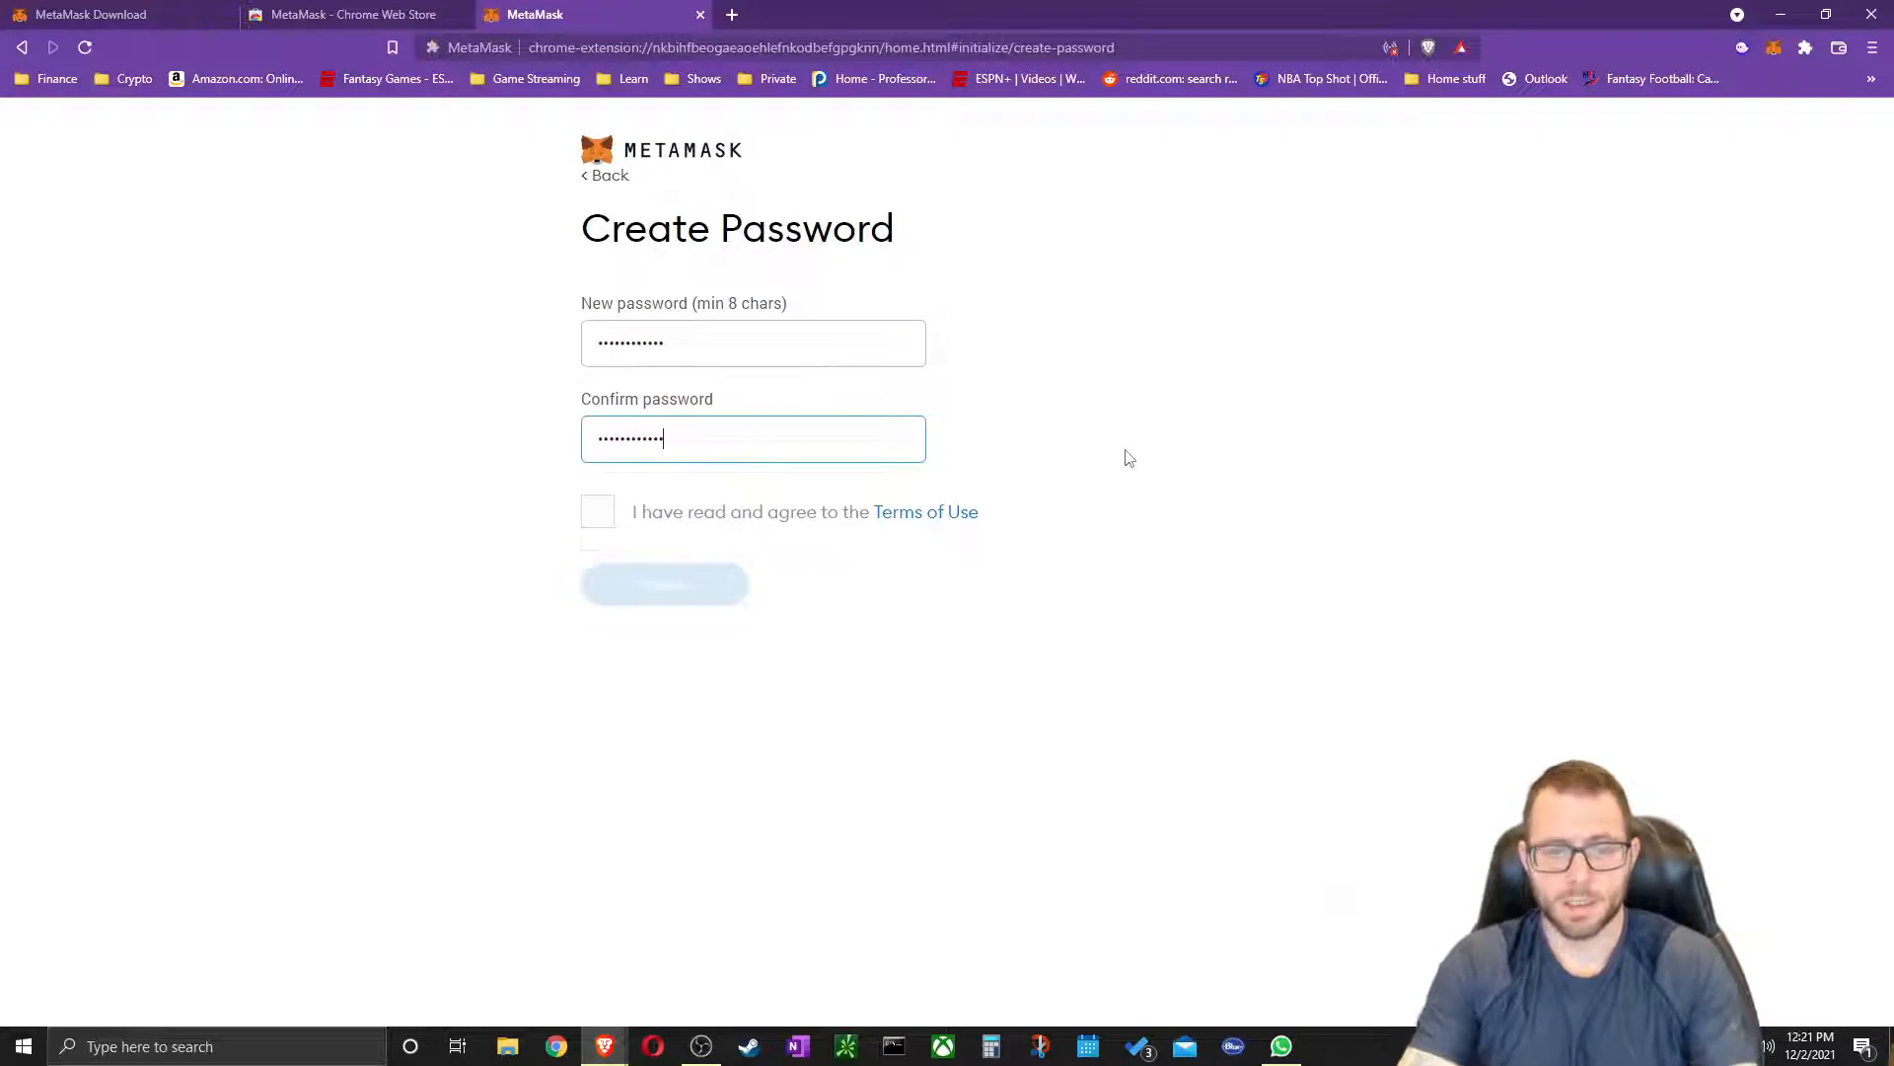
left_click(593, 515)
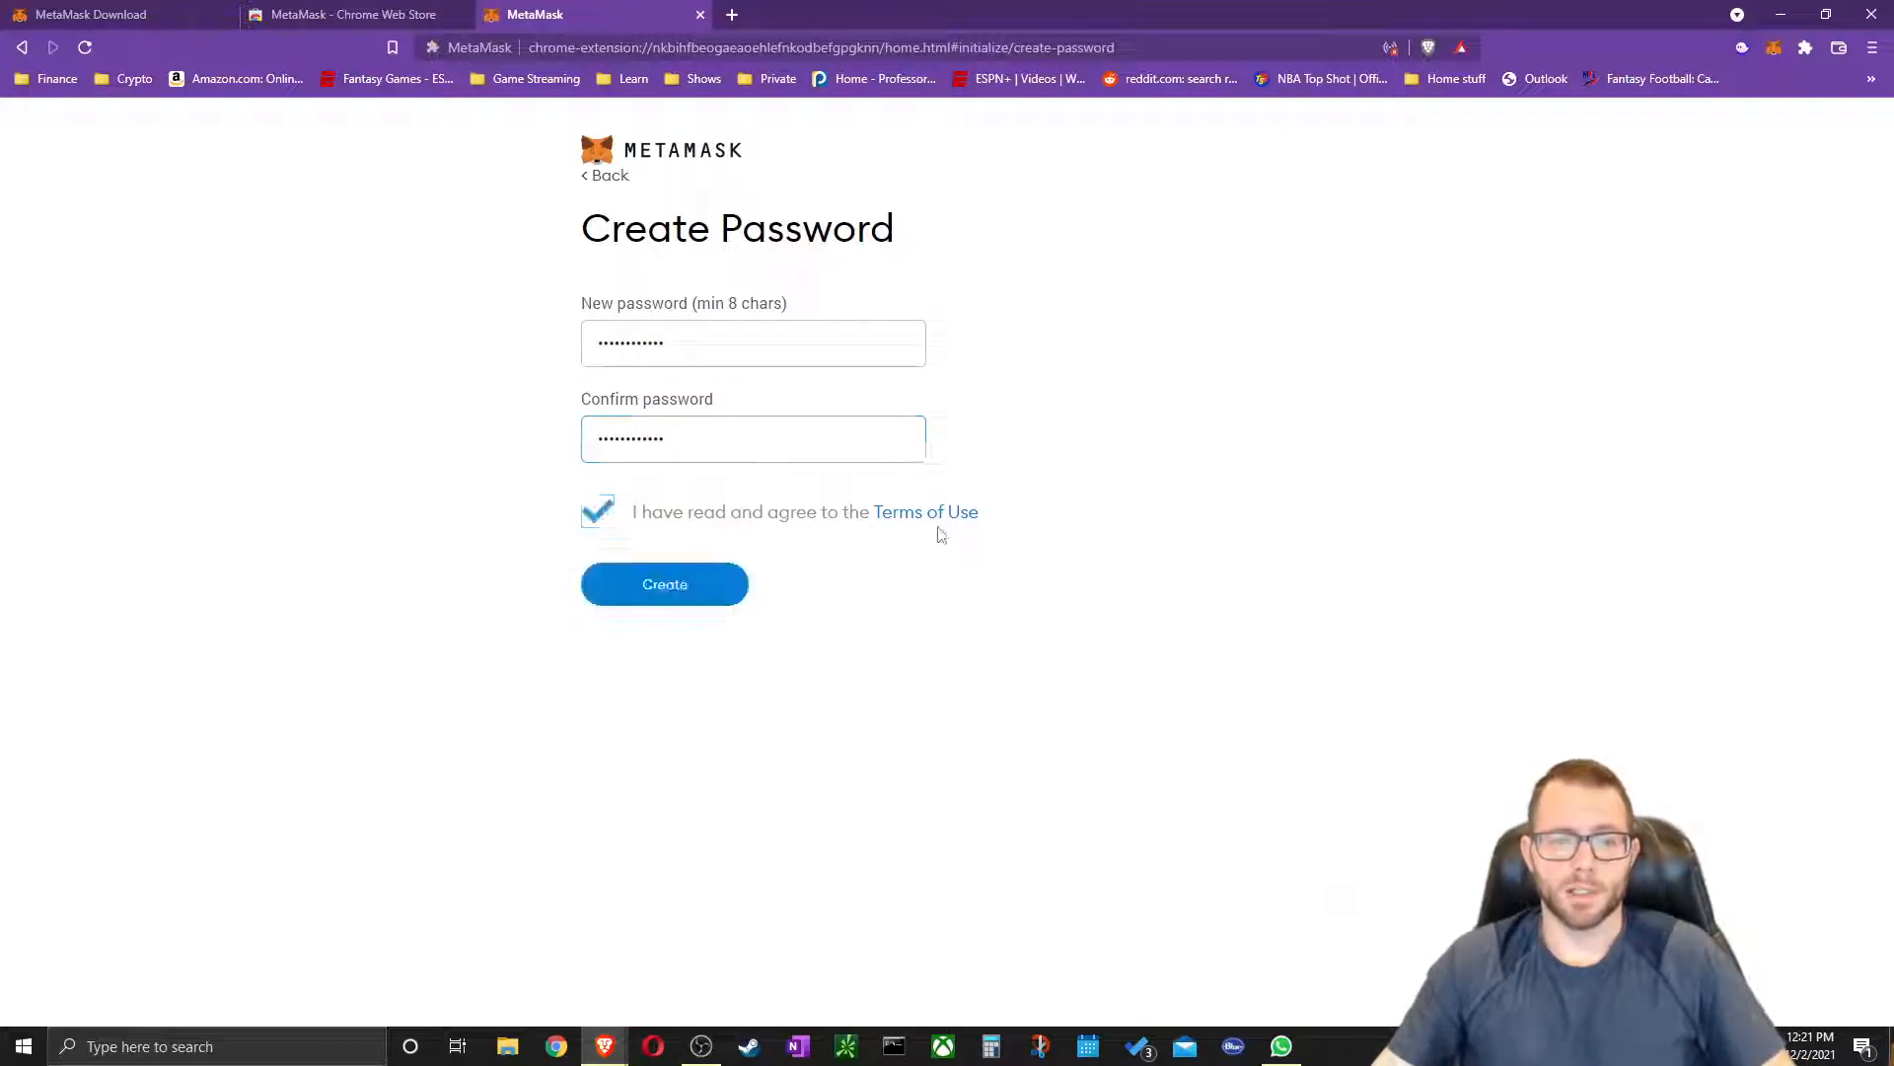
left_click(699, 594)
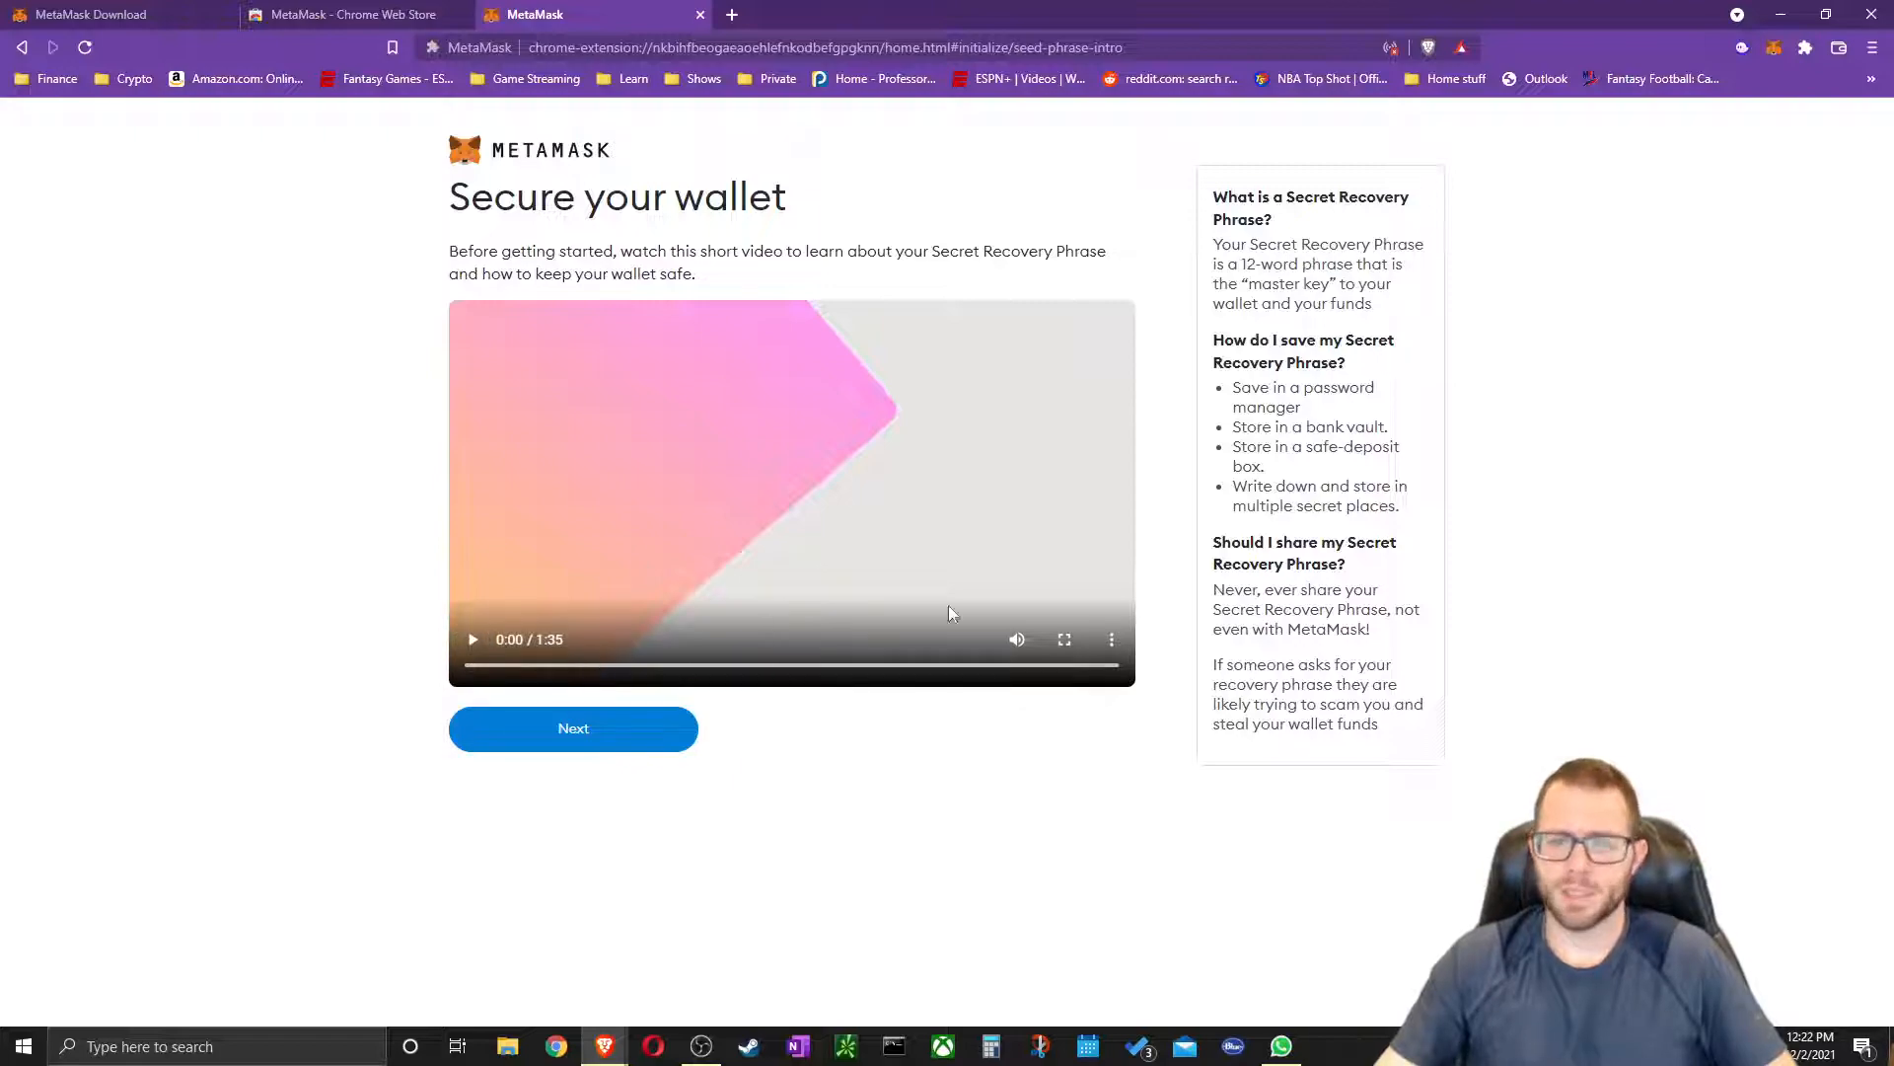
Read the Secure your wallet help headings, then move on with Next
left_click_drag(1213, 197, 1291, 227)
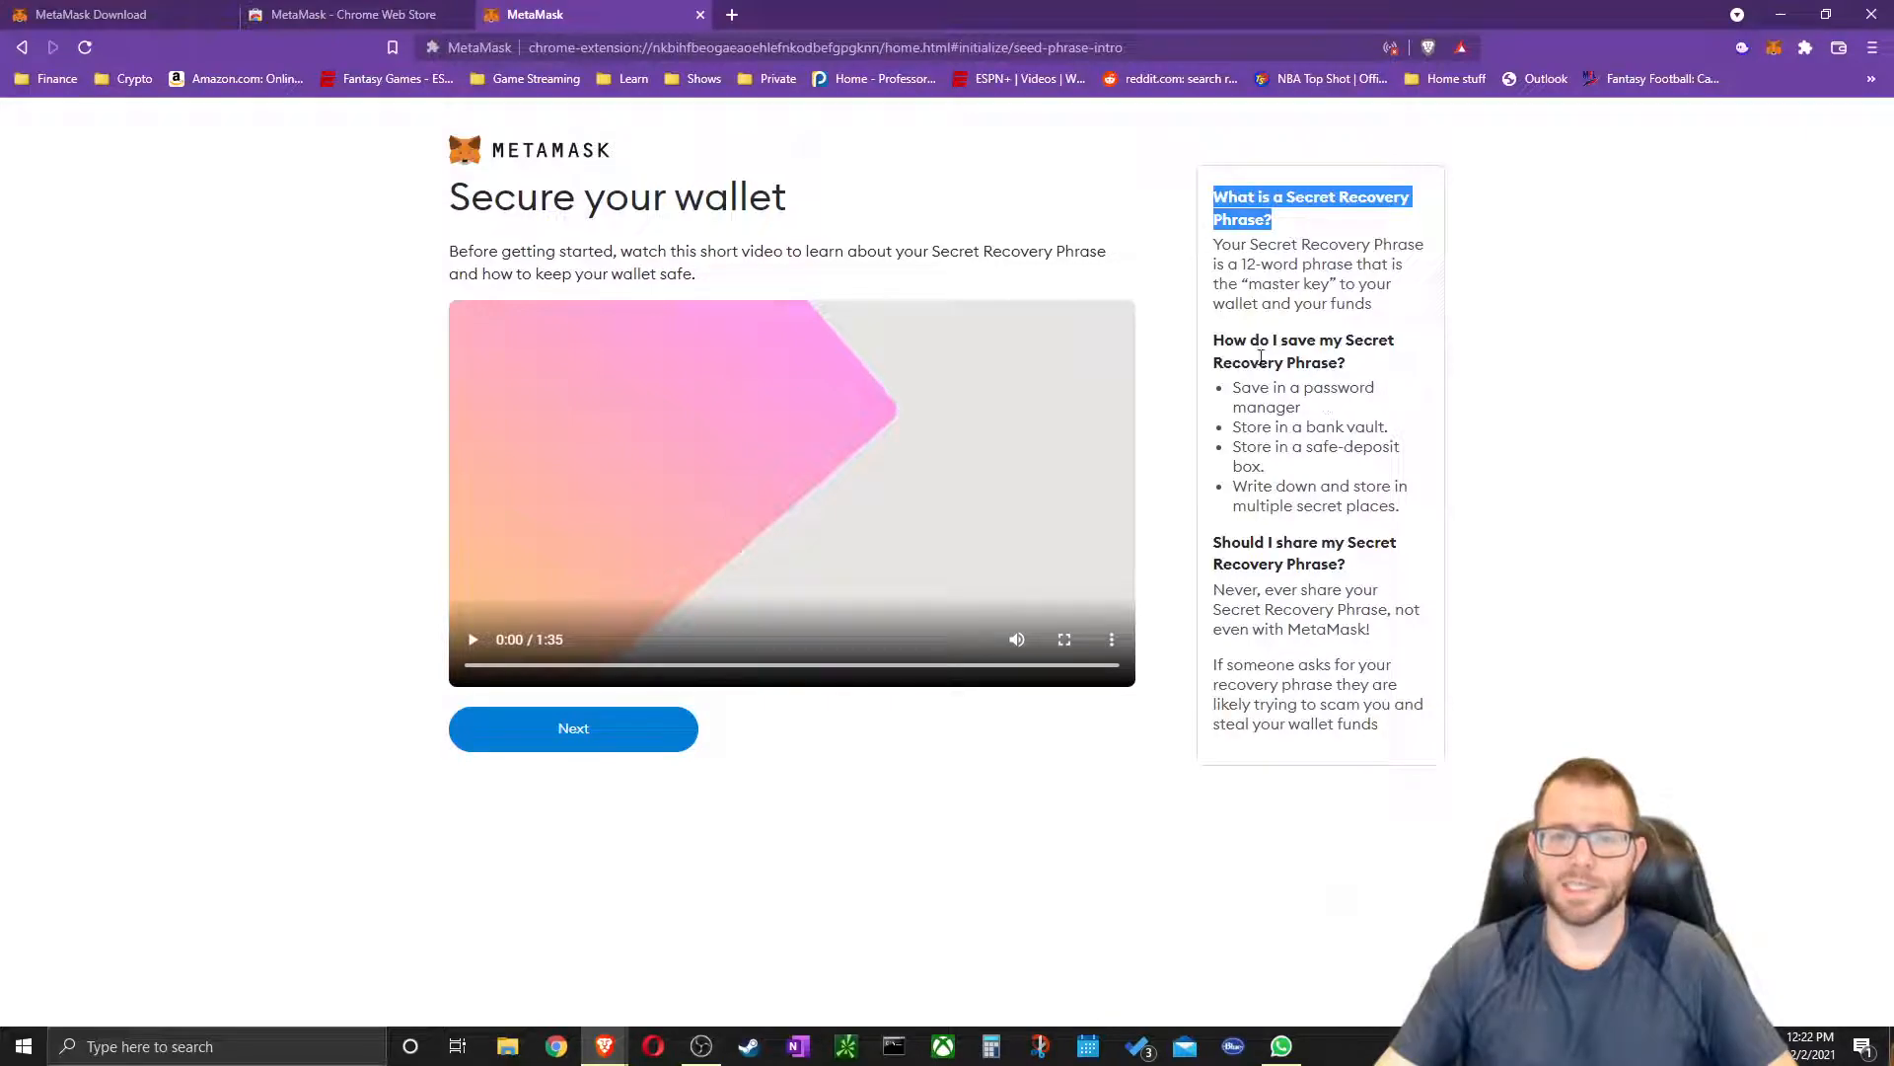
triple_click(1221, 340)
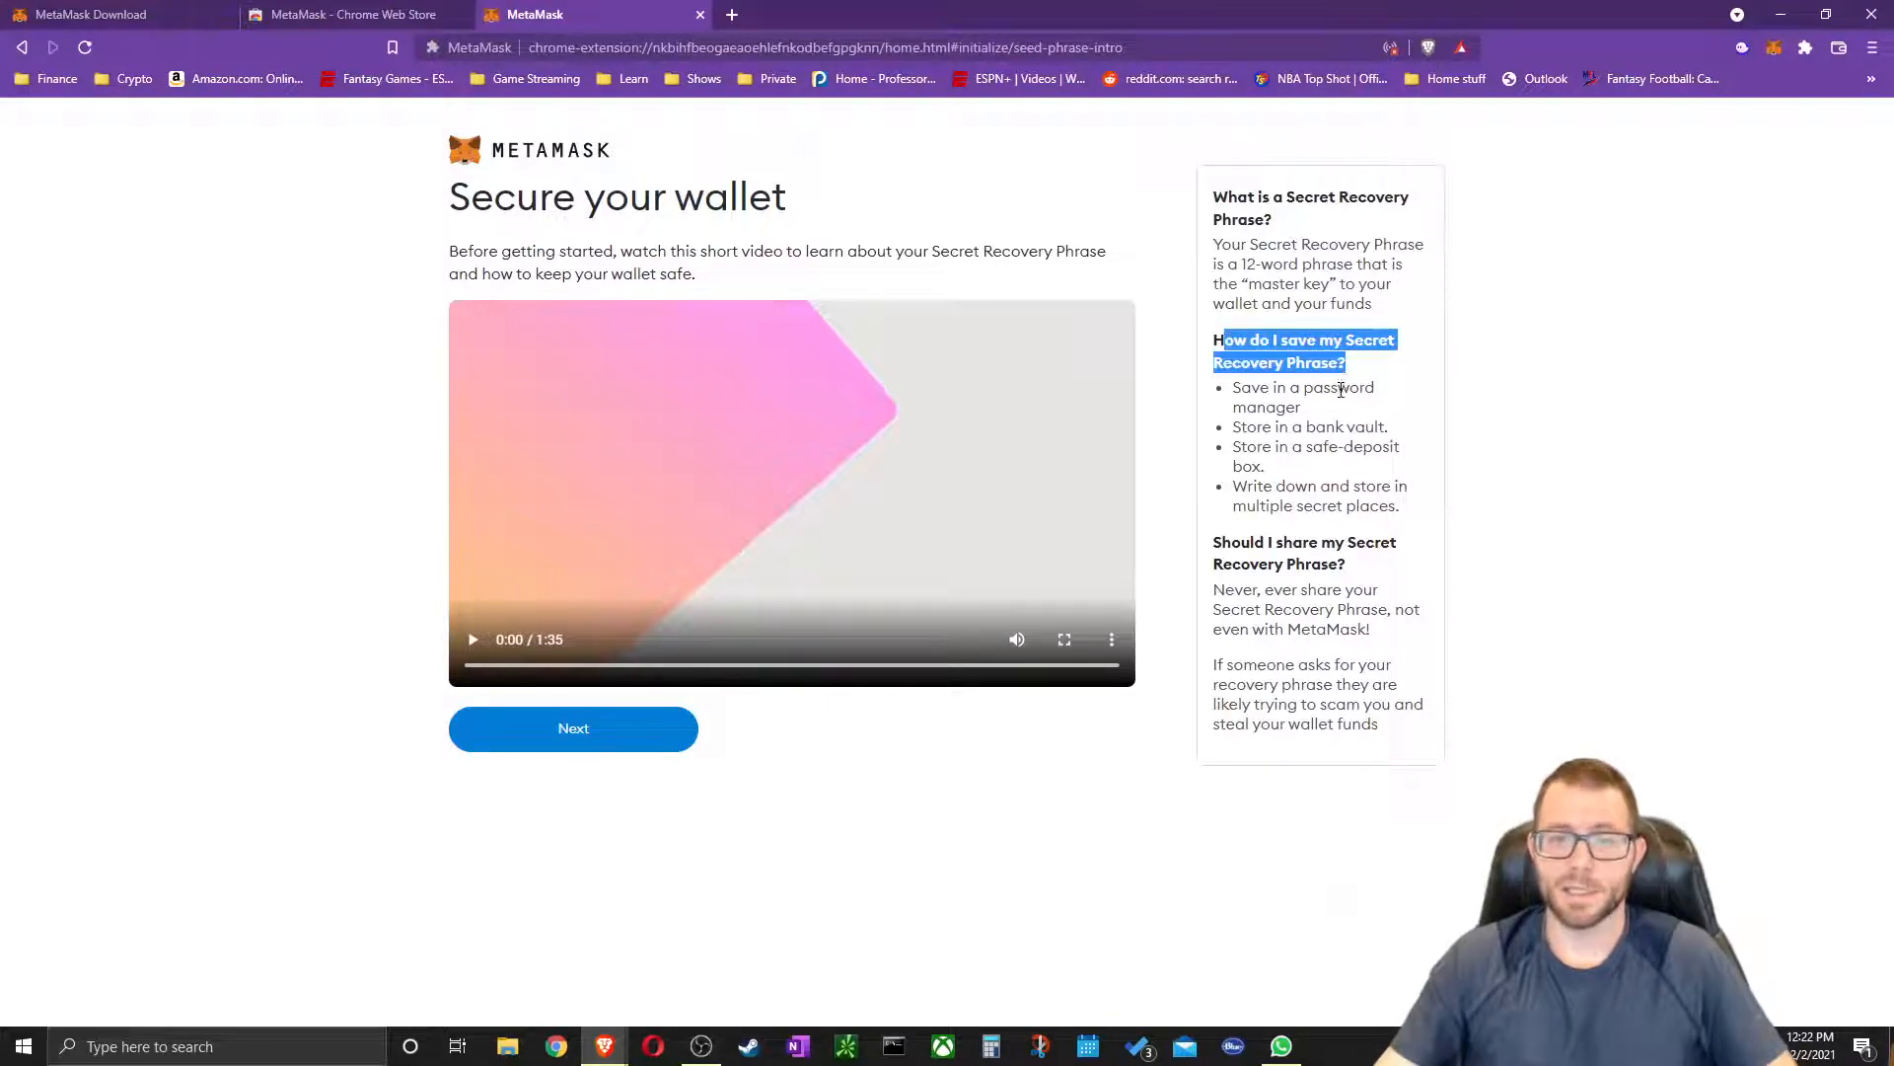
left_click(1225, 582)
mouse_move(1217, 543)
left_mouse_down()
mouse_move(1377, 560)
mouse_move(1352, 574)
mouse_move(1215, 551)
left_mouse_up()
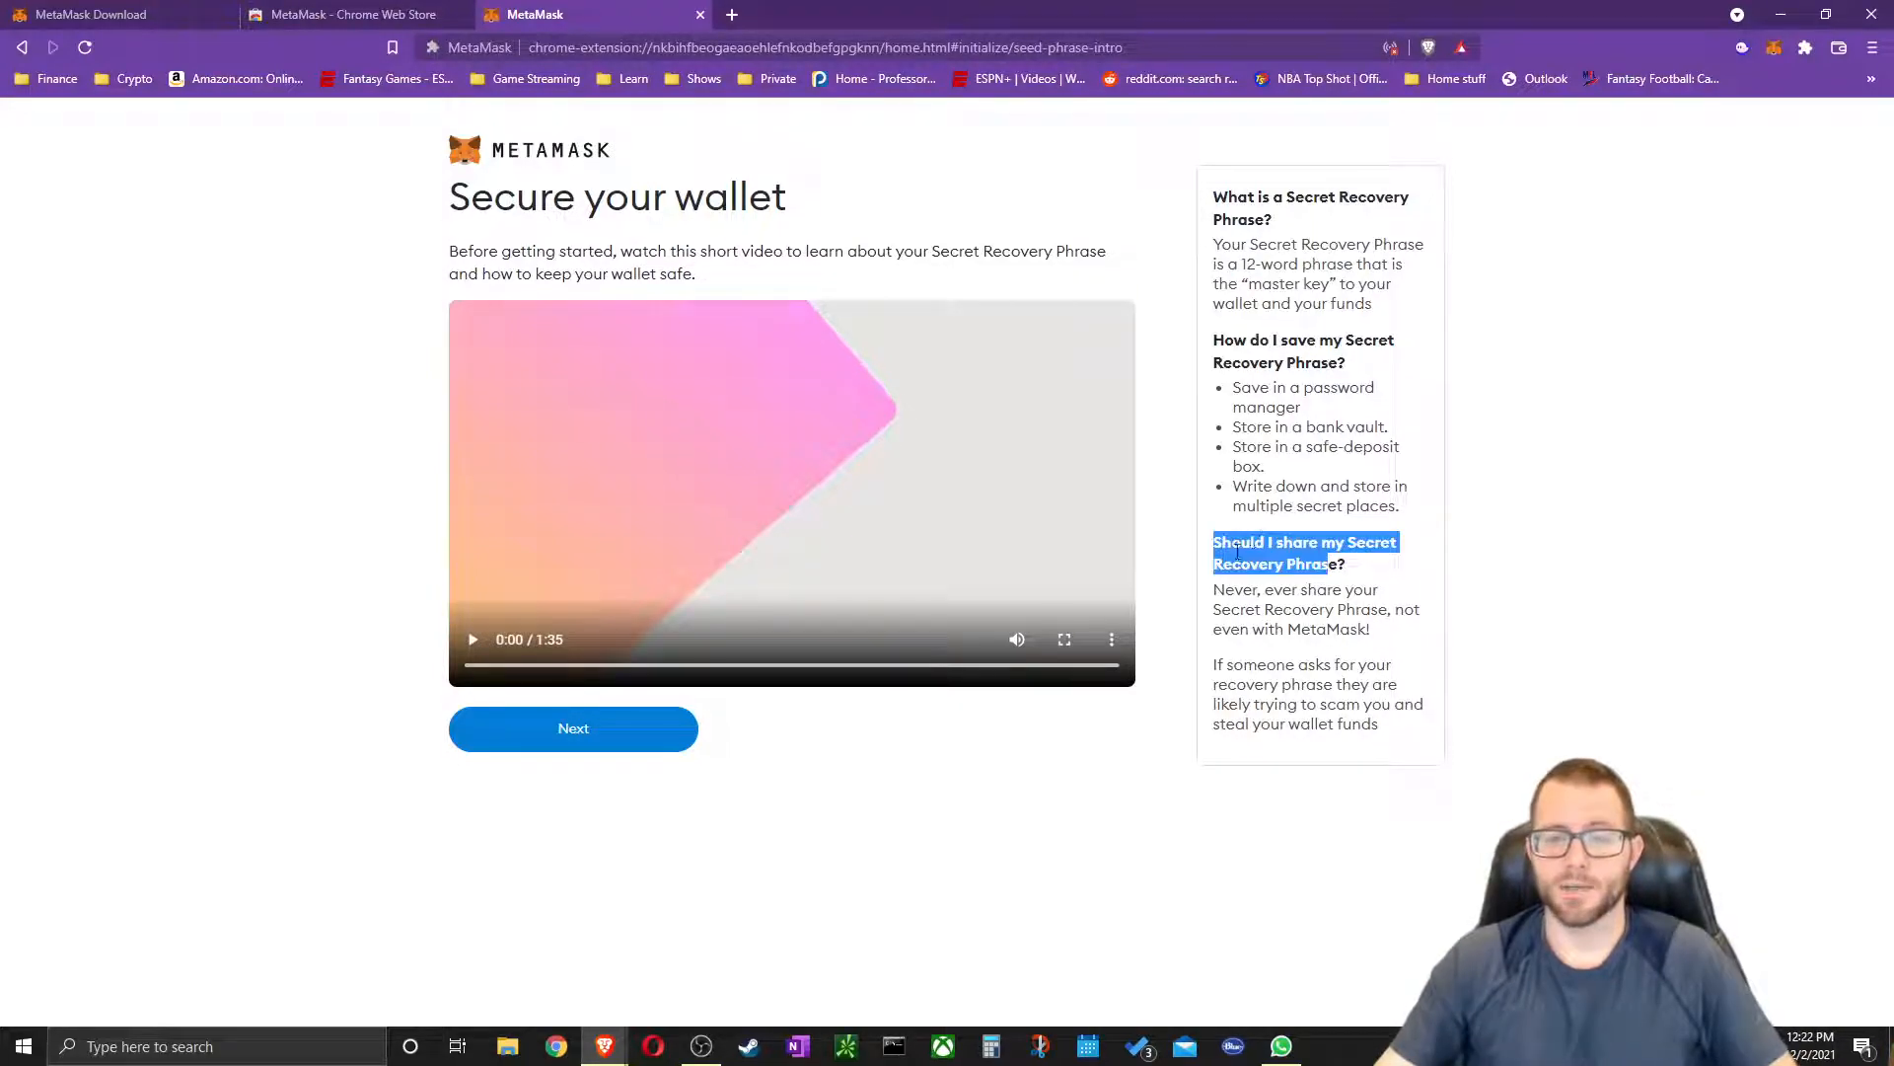
left_click(1237, 548)
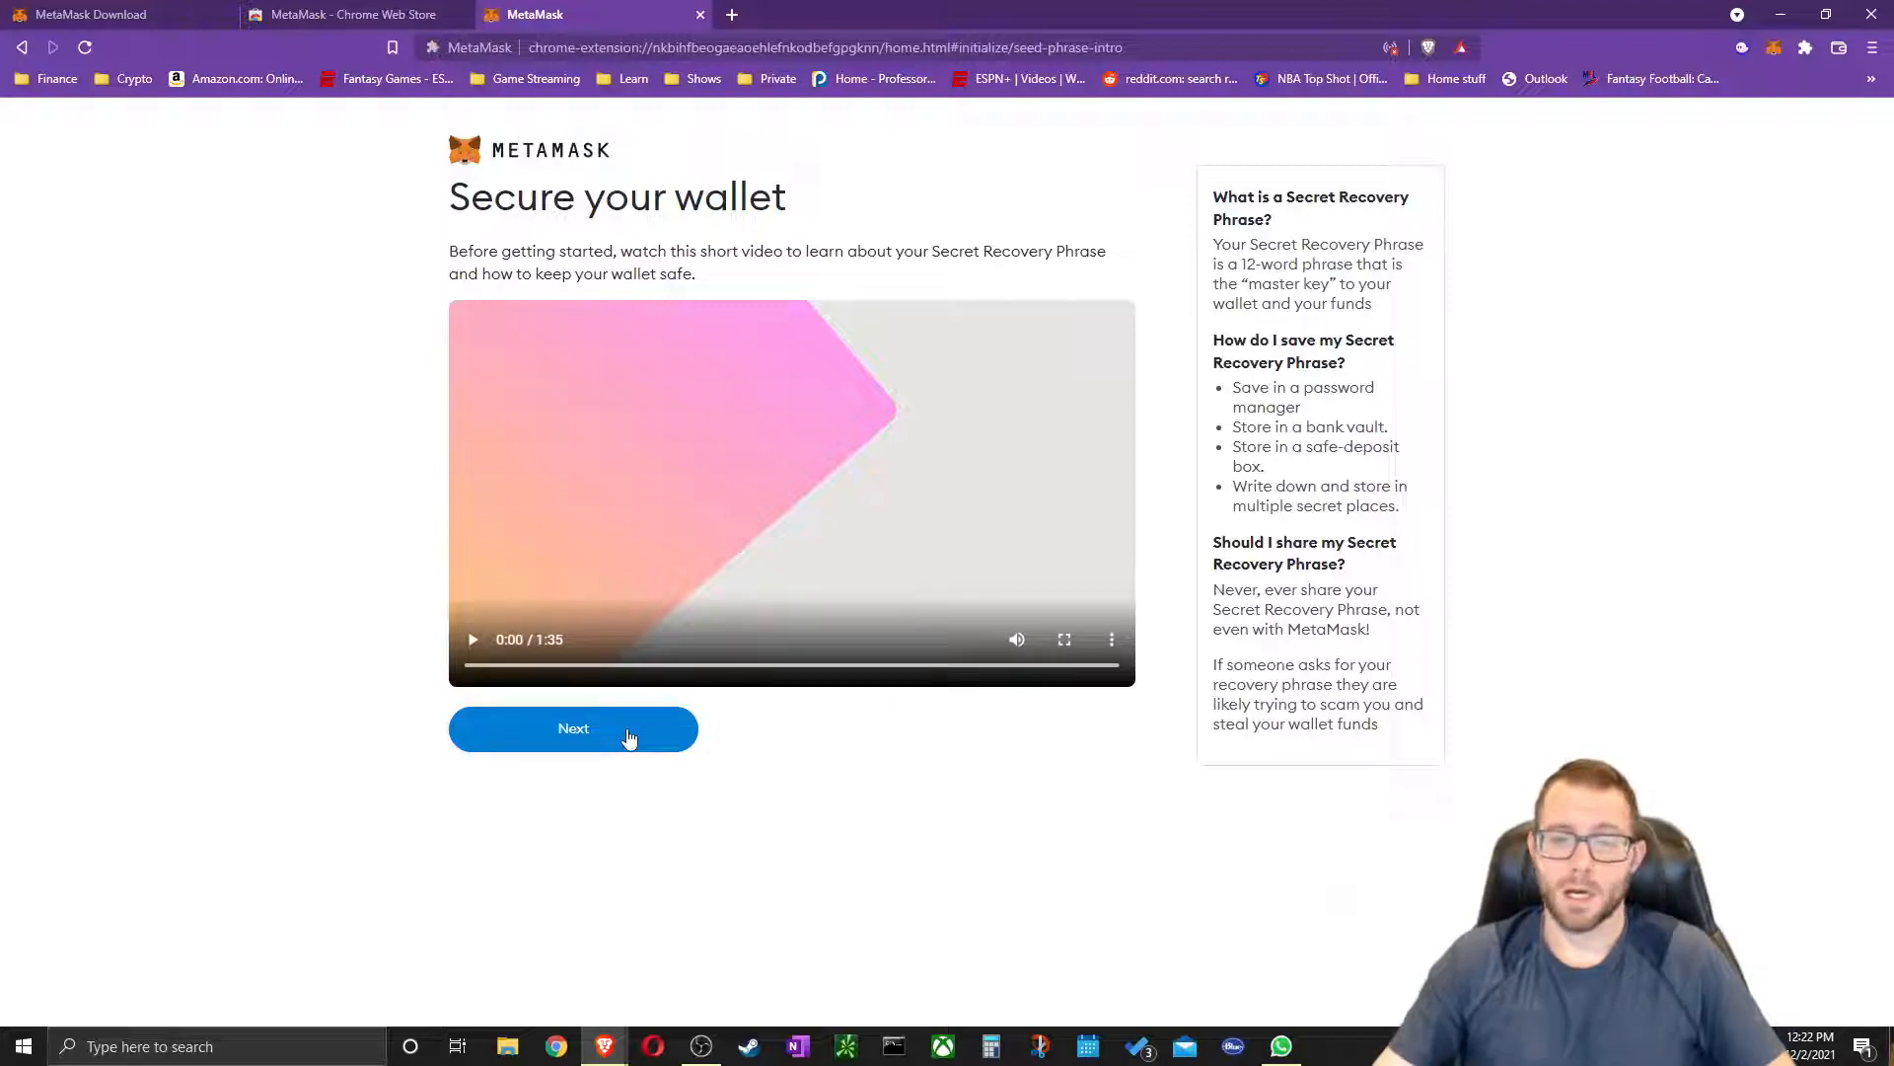
left_click(602, 746)
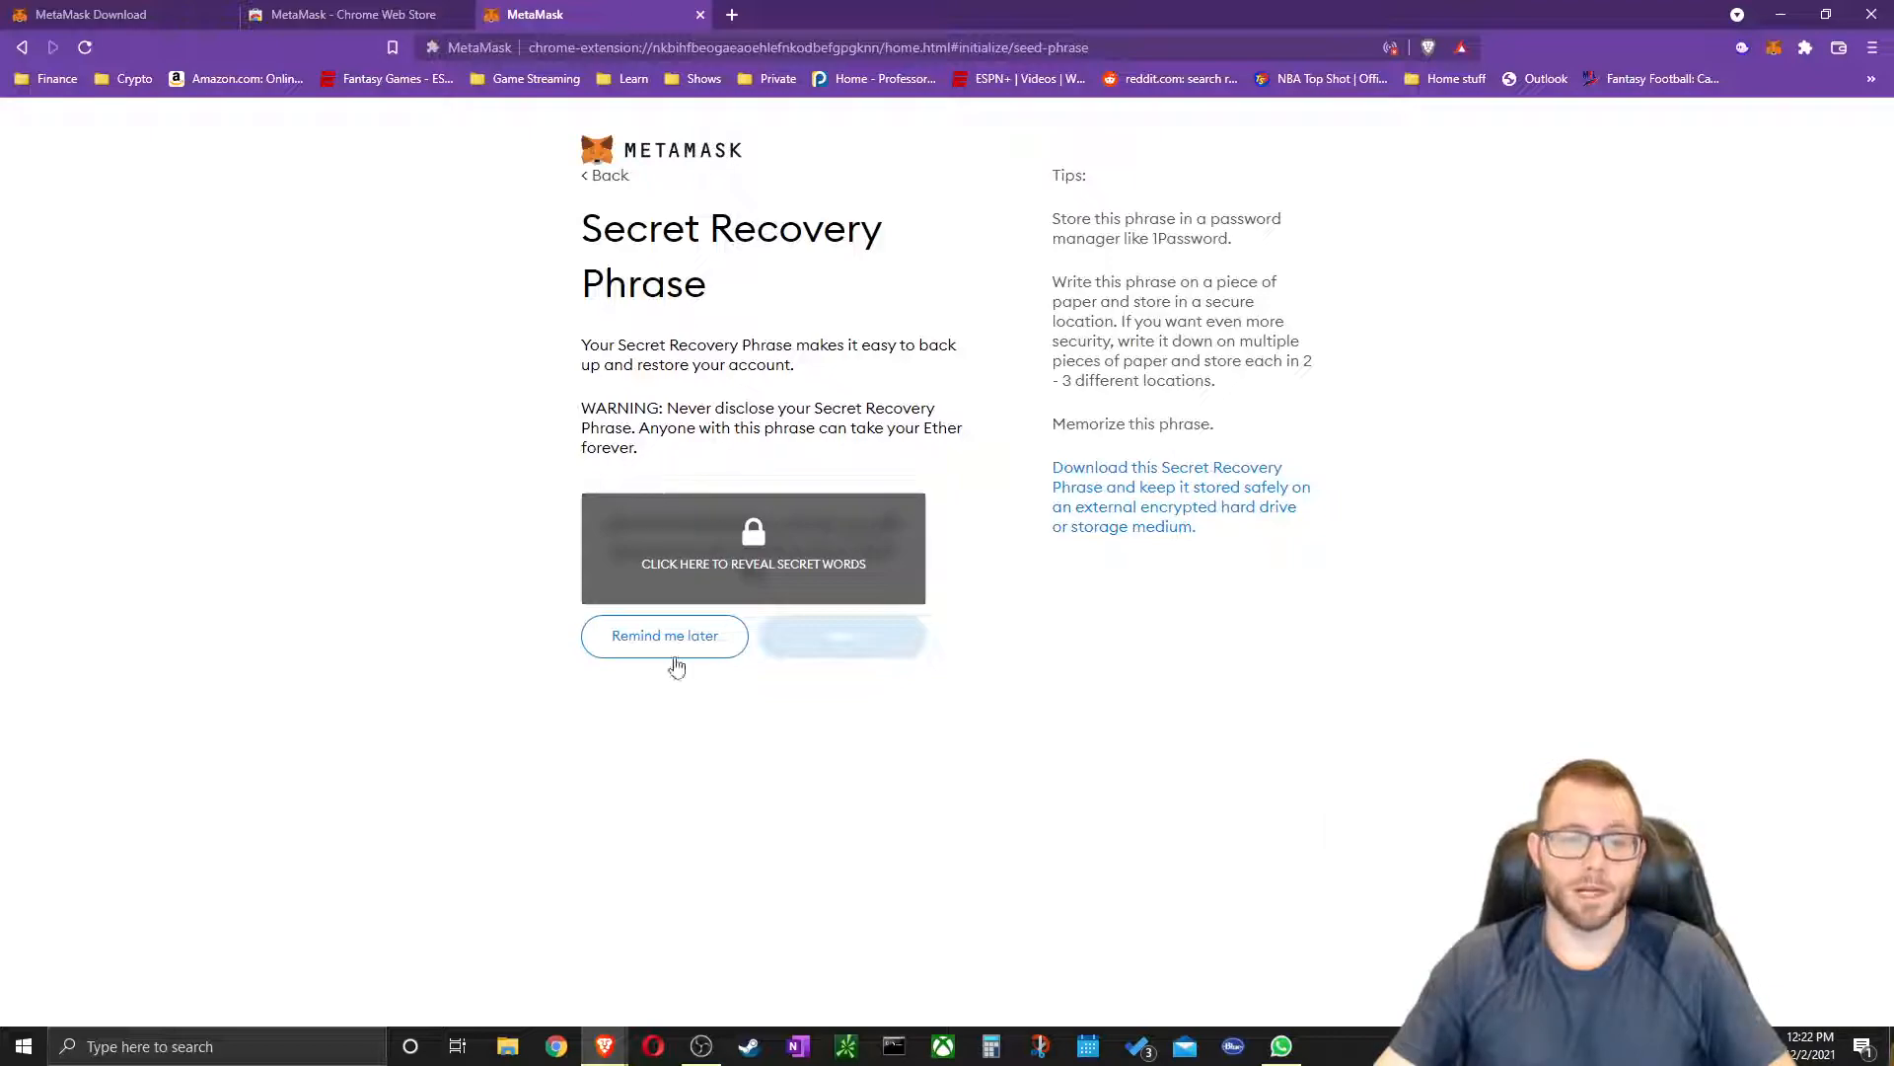
Reveal and select the recovery phrase, then tile a new Brave window beside MetaMask
left_click(747, 540)
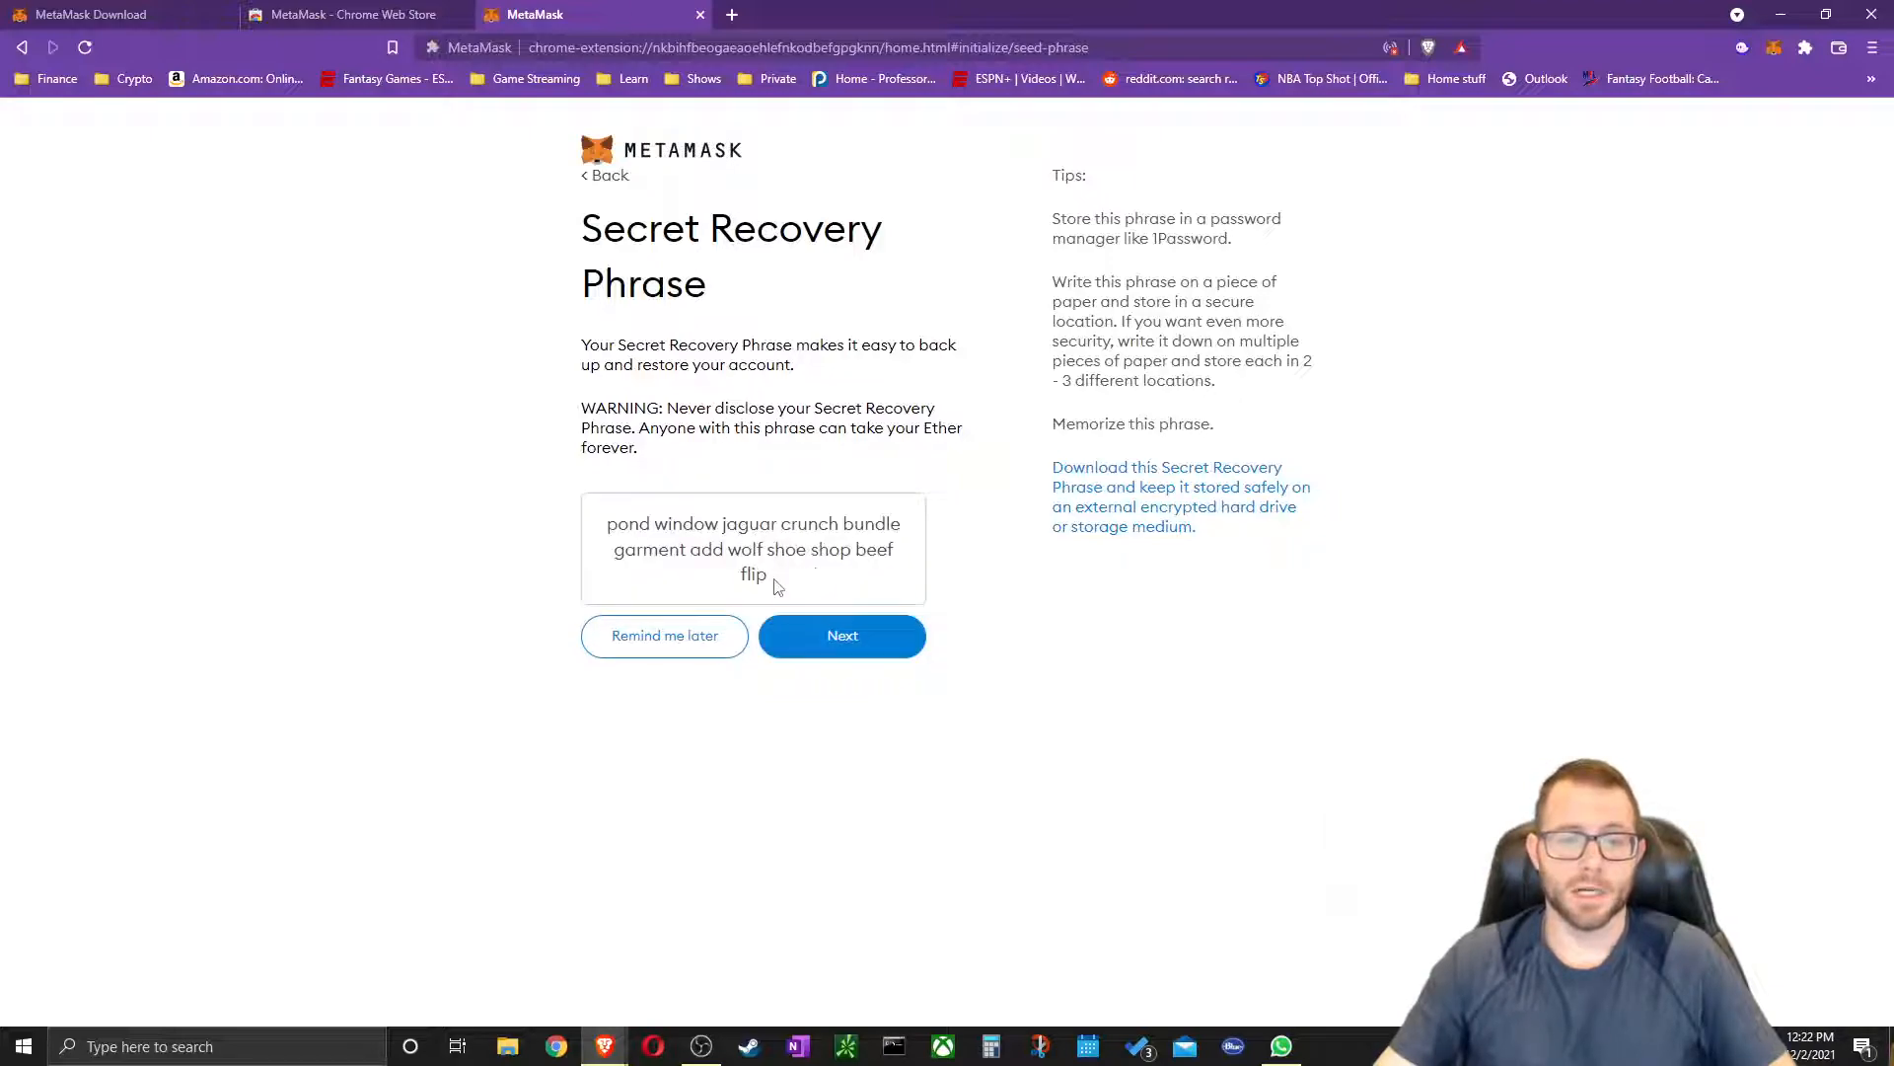
left_click_drag(773, 586, 613, 520)
key("ctrl+c")
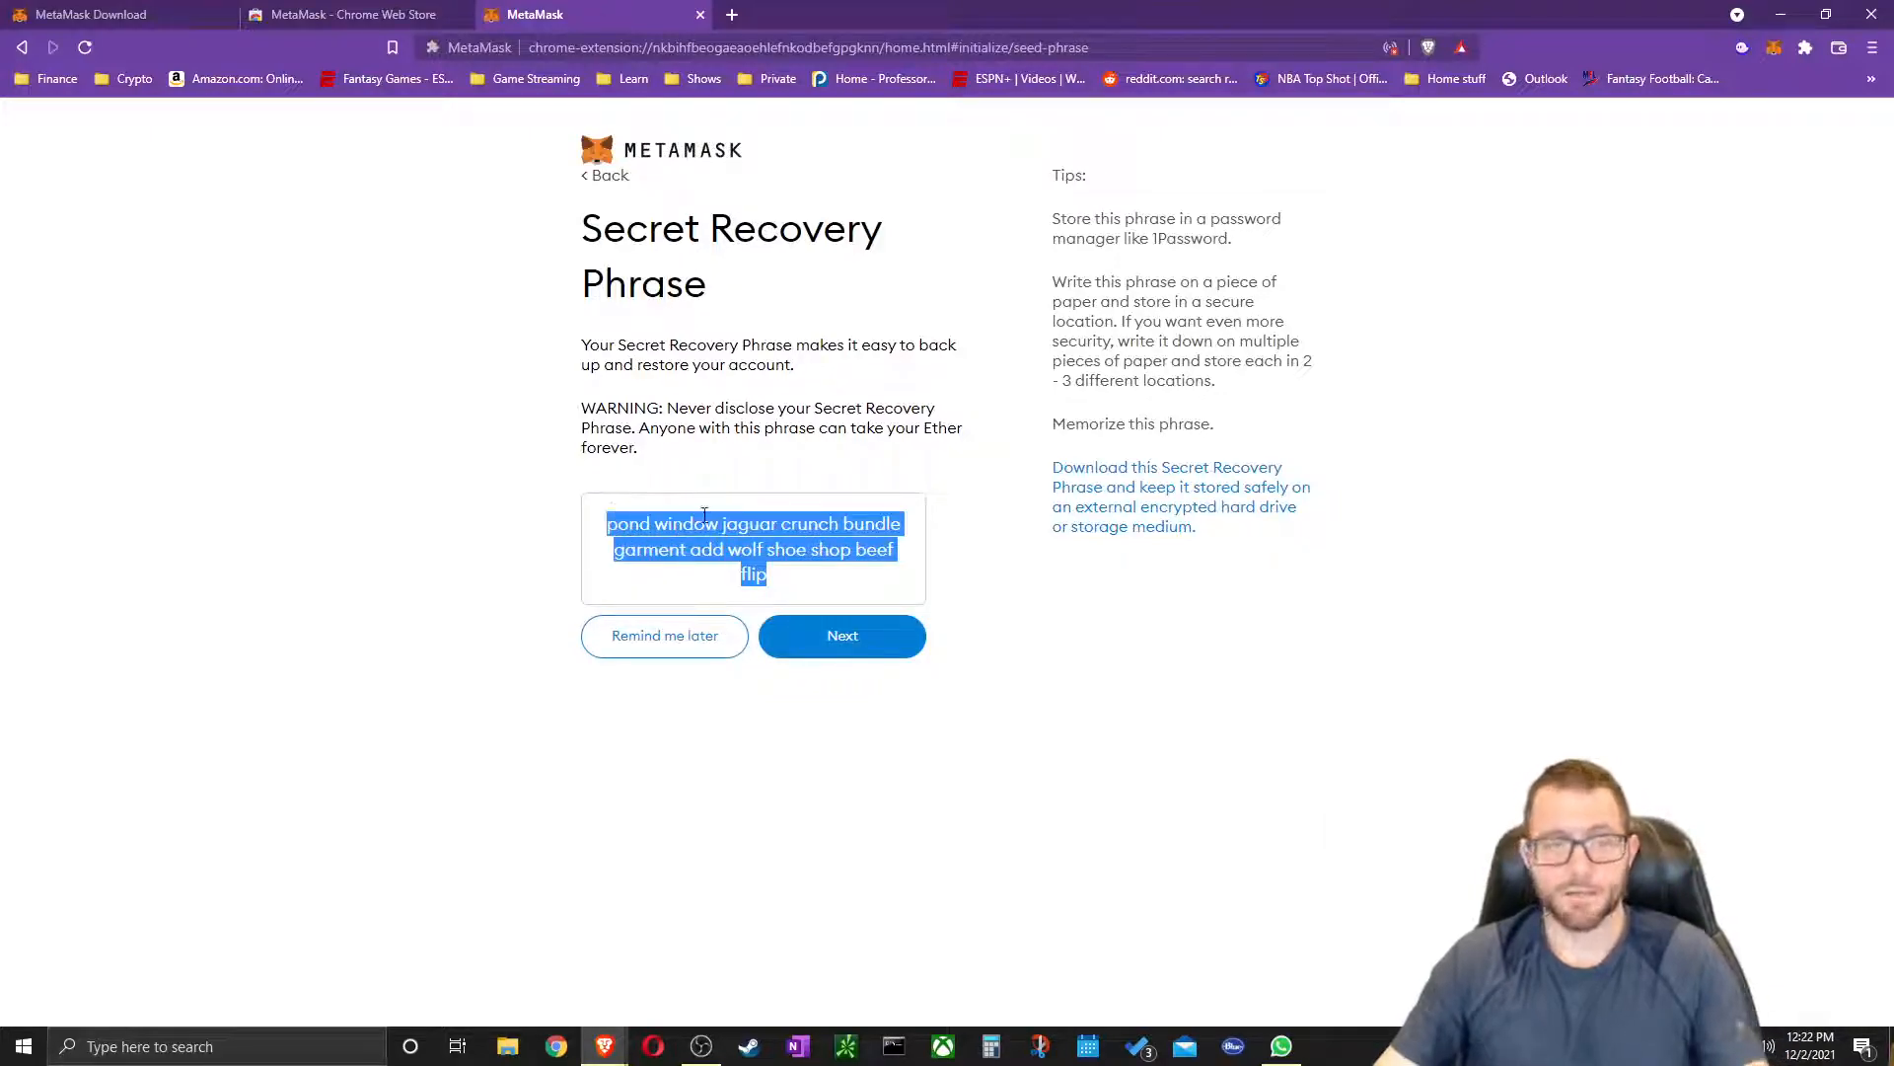
left_click(731, 15)
left_click_drag(804, 11, 1153, 207)
left_click_drag(1018, 21, 3, 415)
left_click(1233, 244)
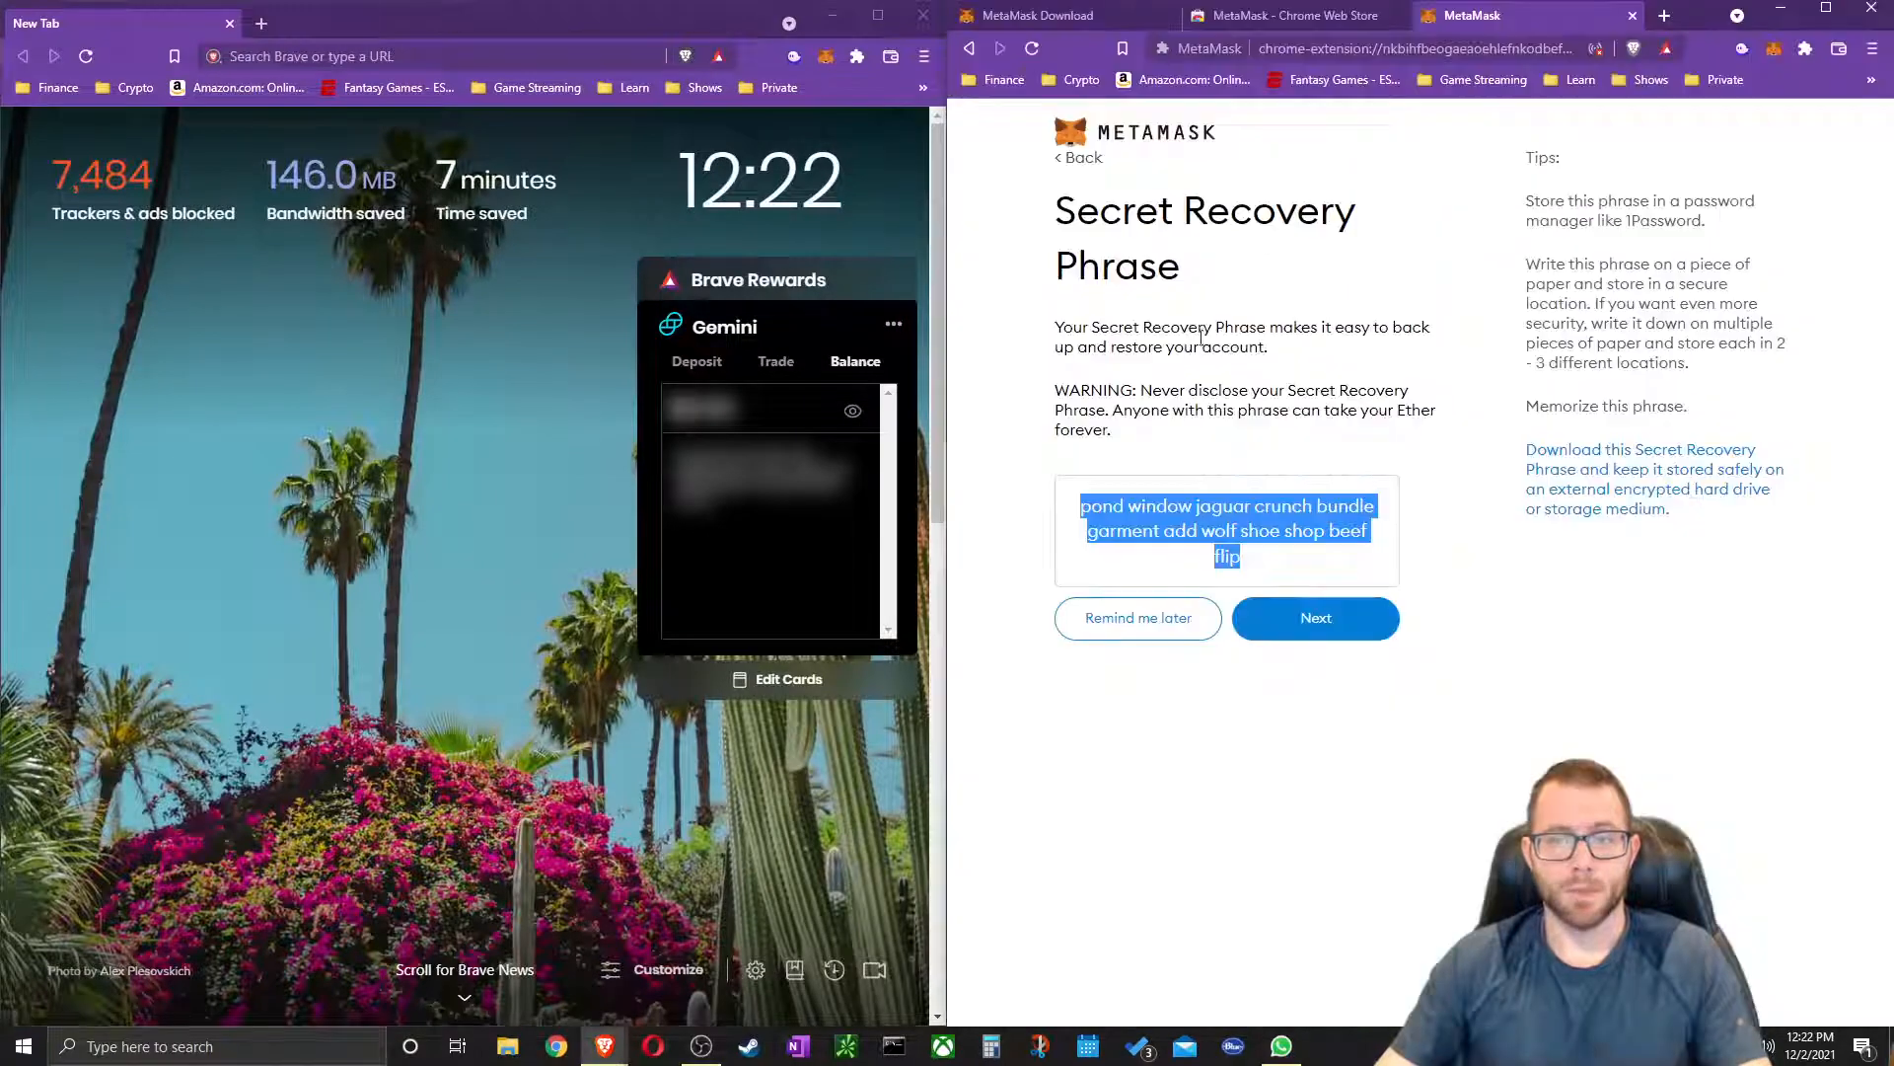
Paste the recovery phrase into the new window's address bar and continue to confirmation
left_click(340, 48)
key("ctrl+v")
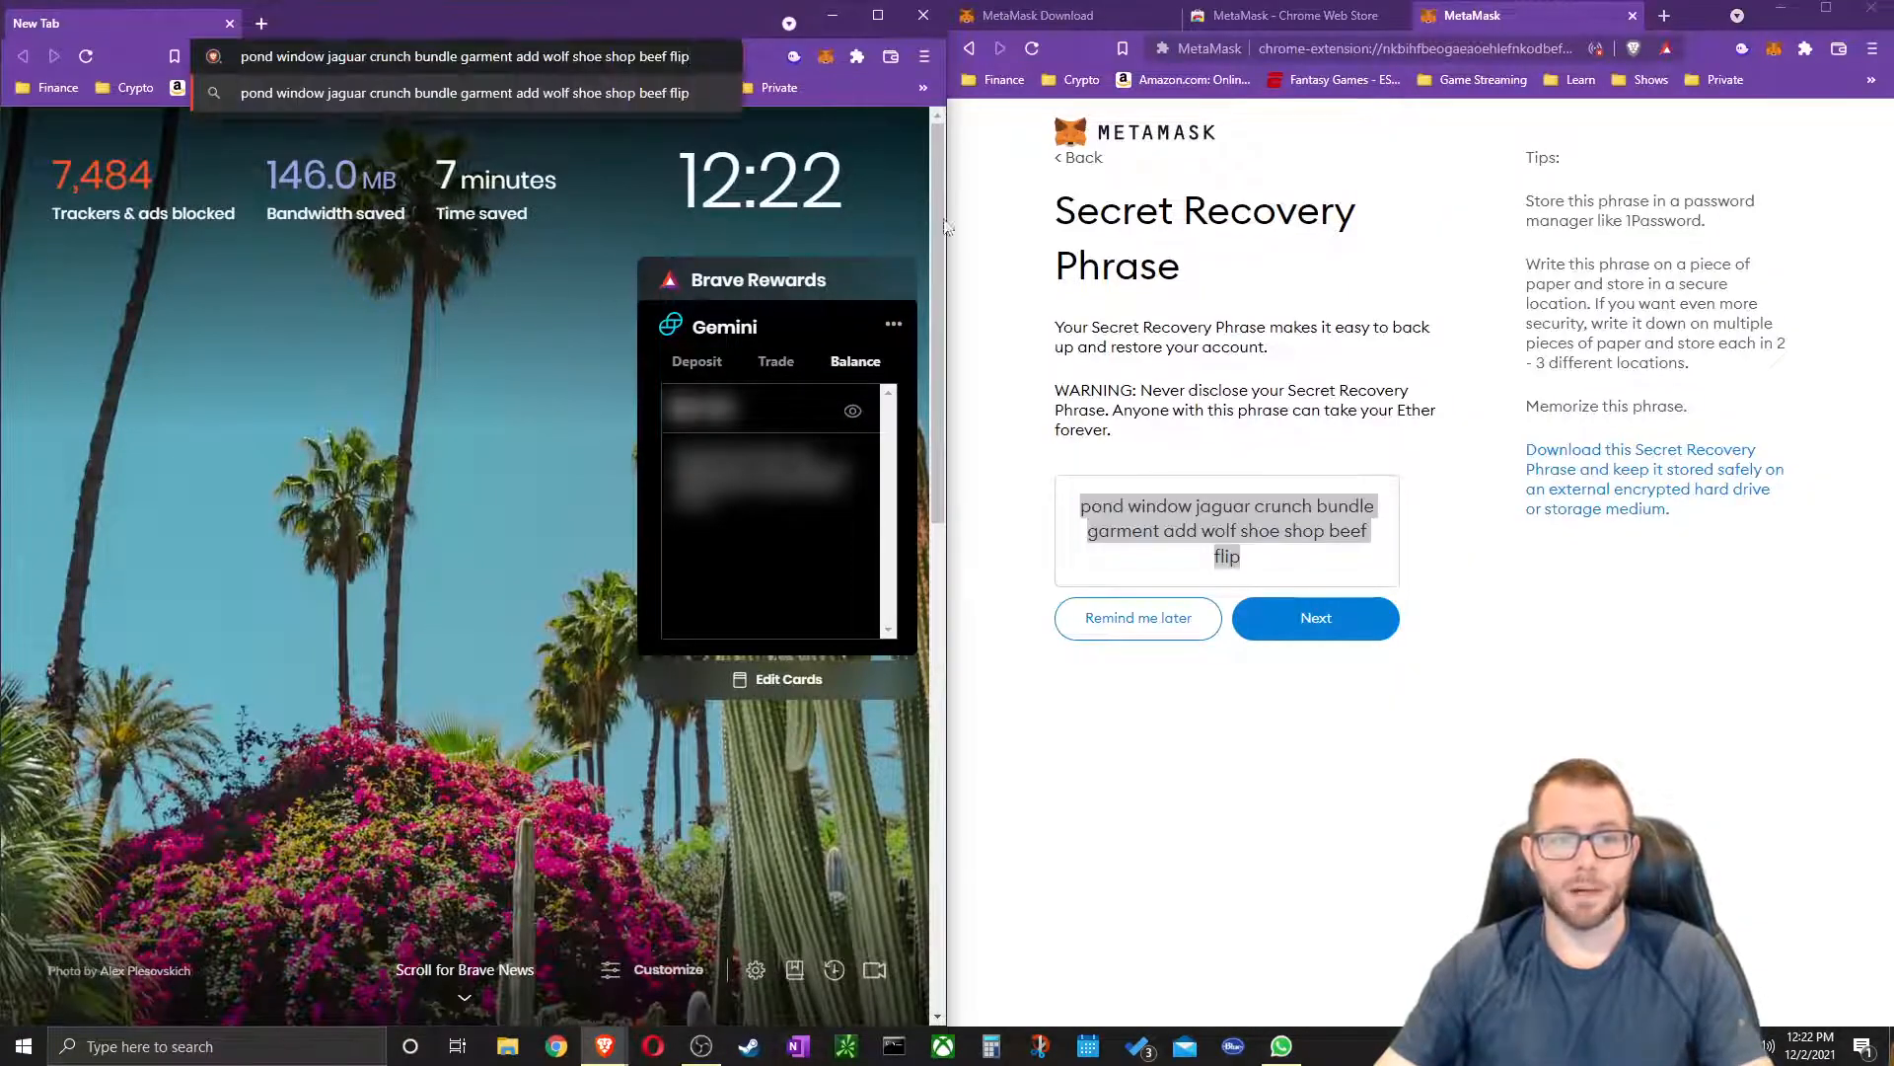
left_click(1316, 617)
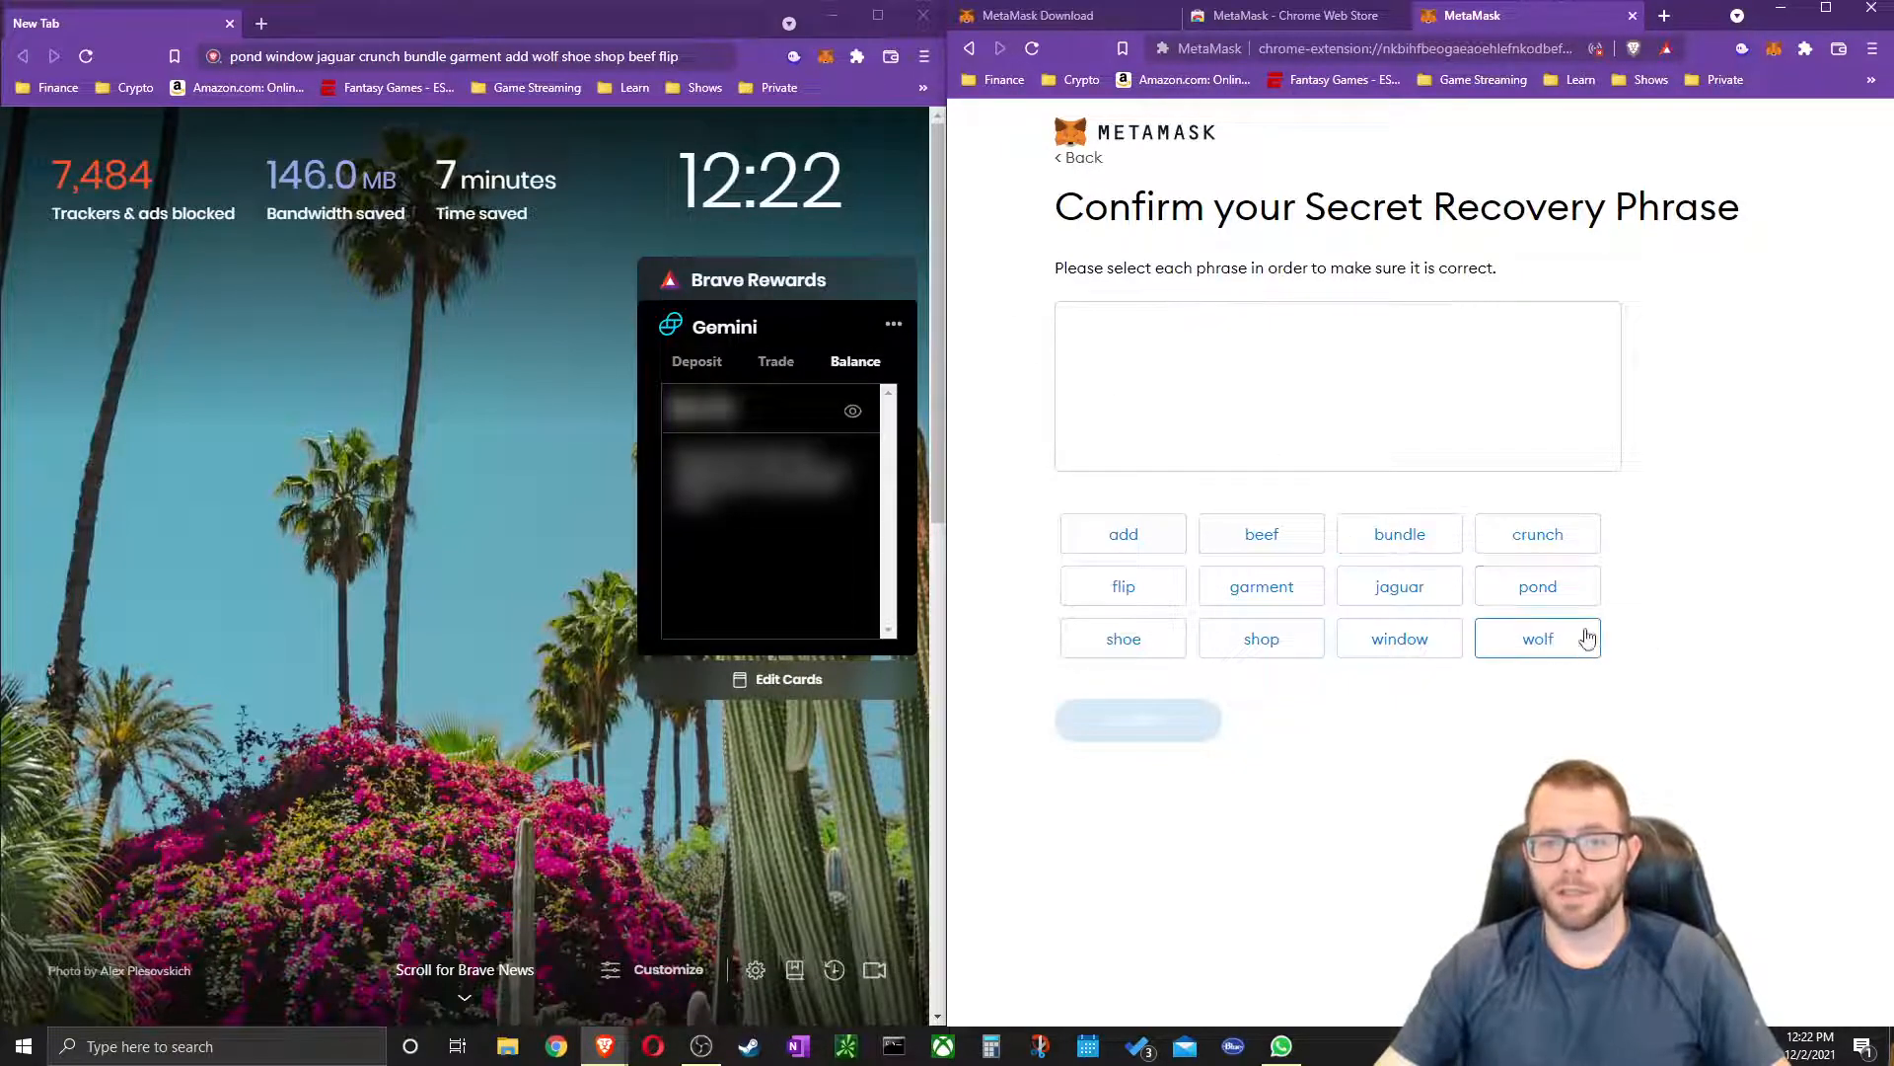
Pick the first six words of the Secret Recovery Phrase in order
left_click(1525, 587)
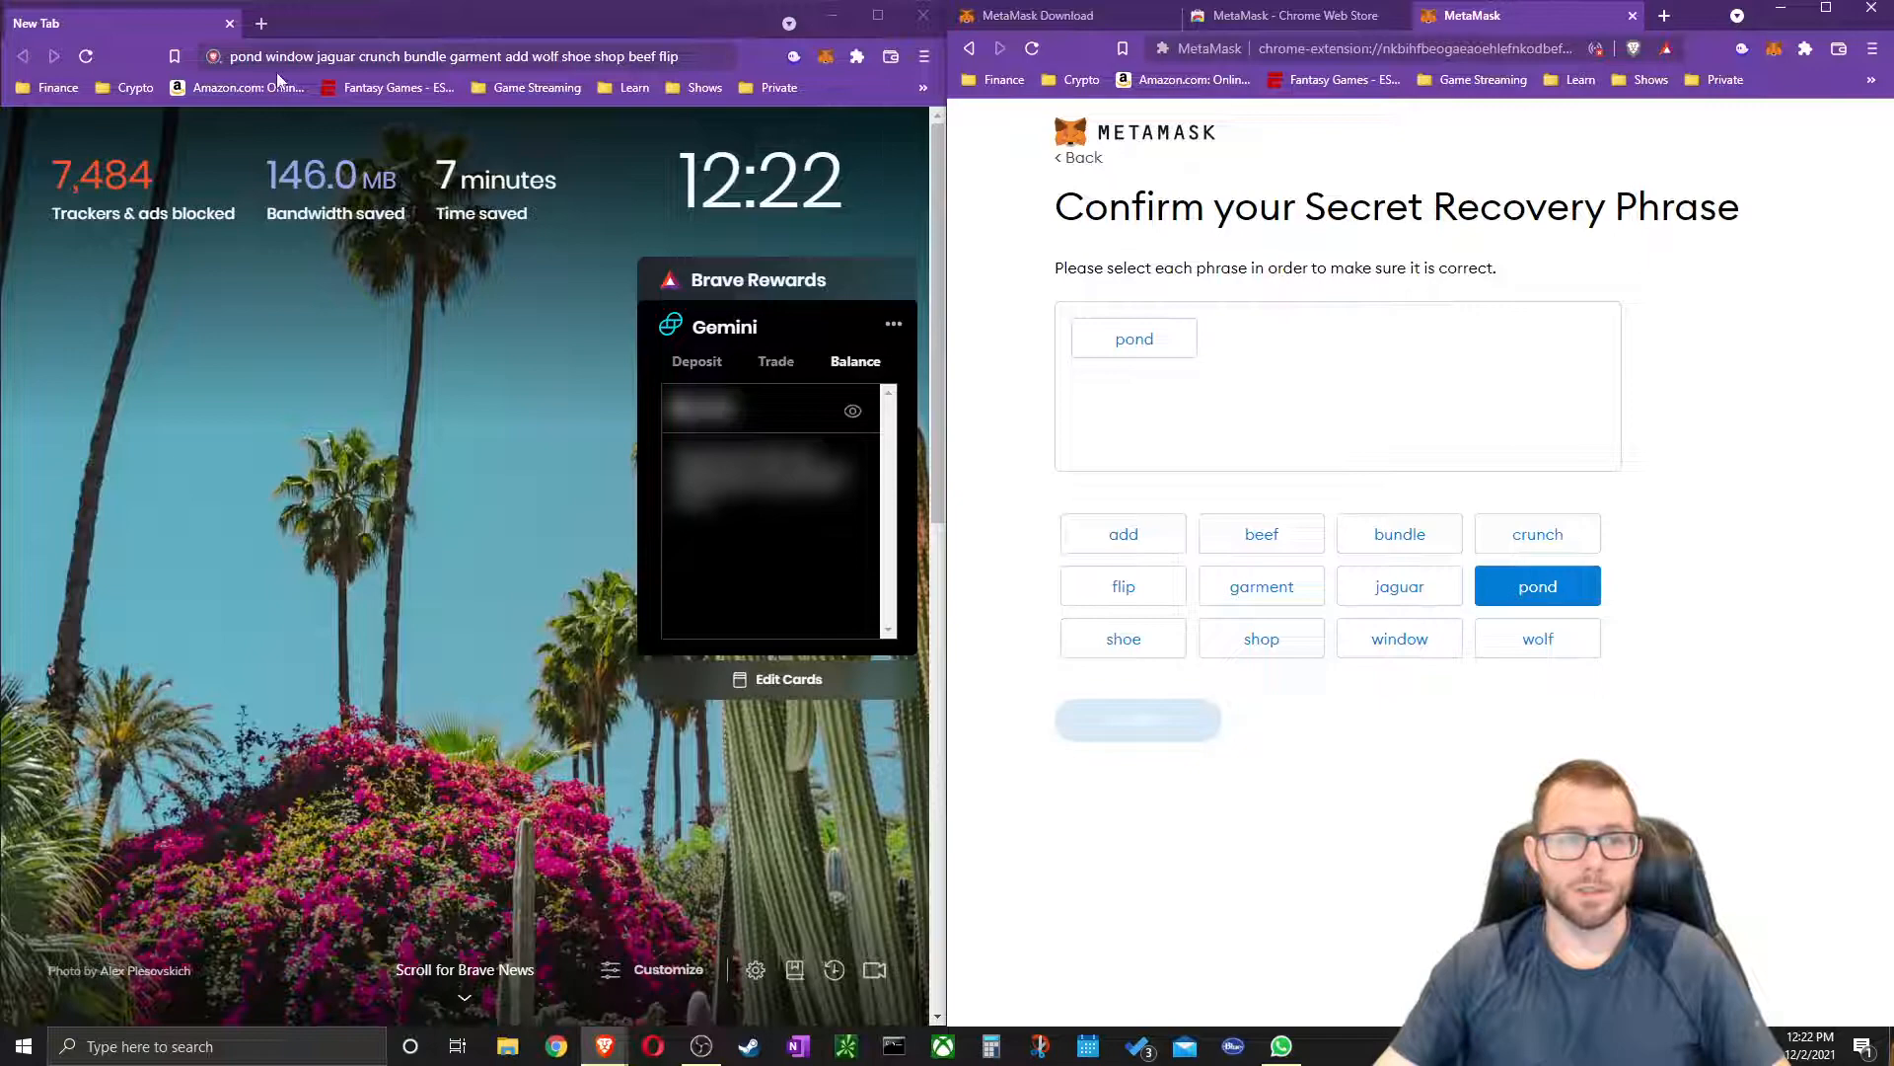
left_click(1426, 646)
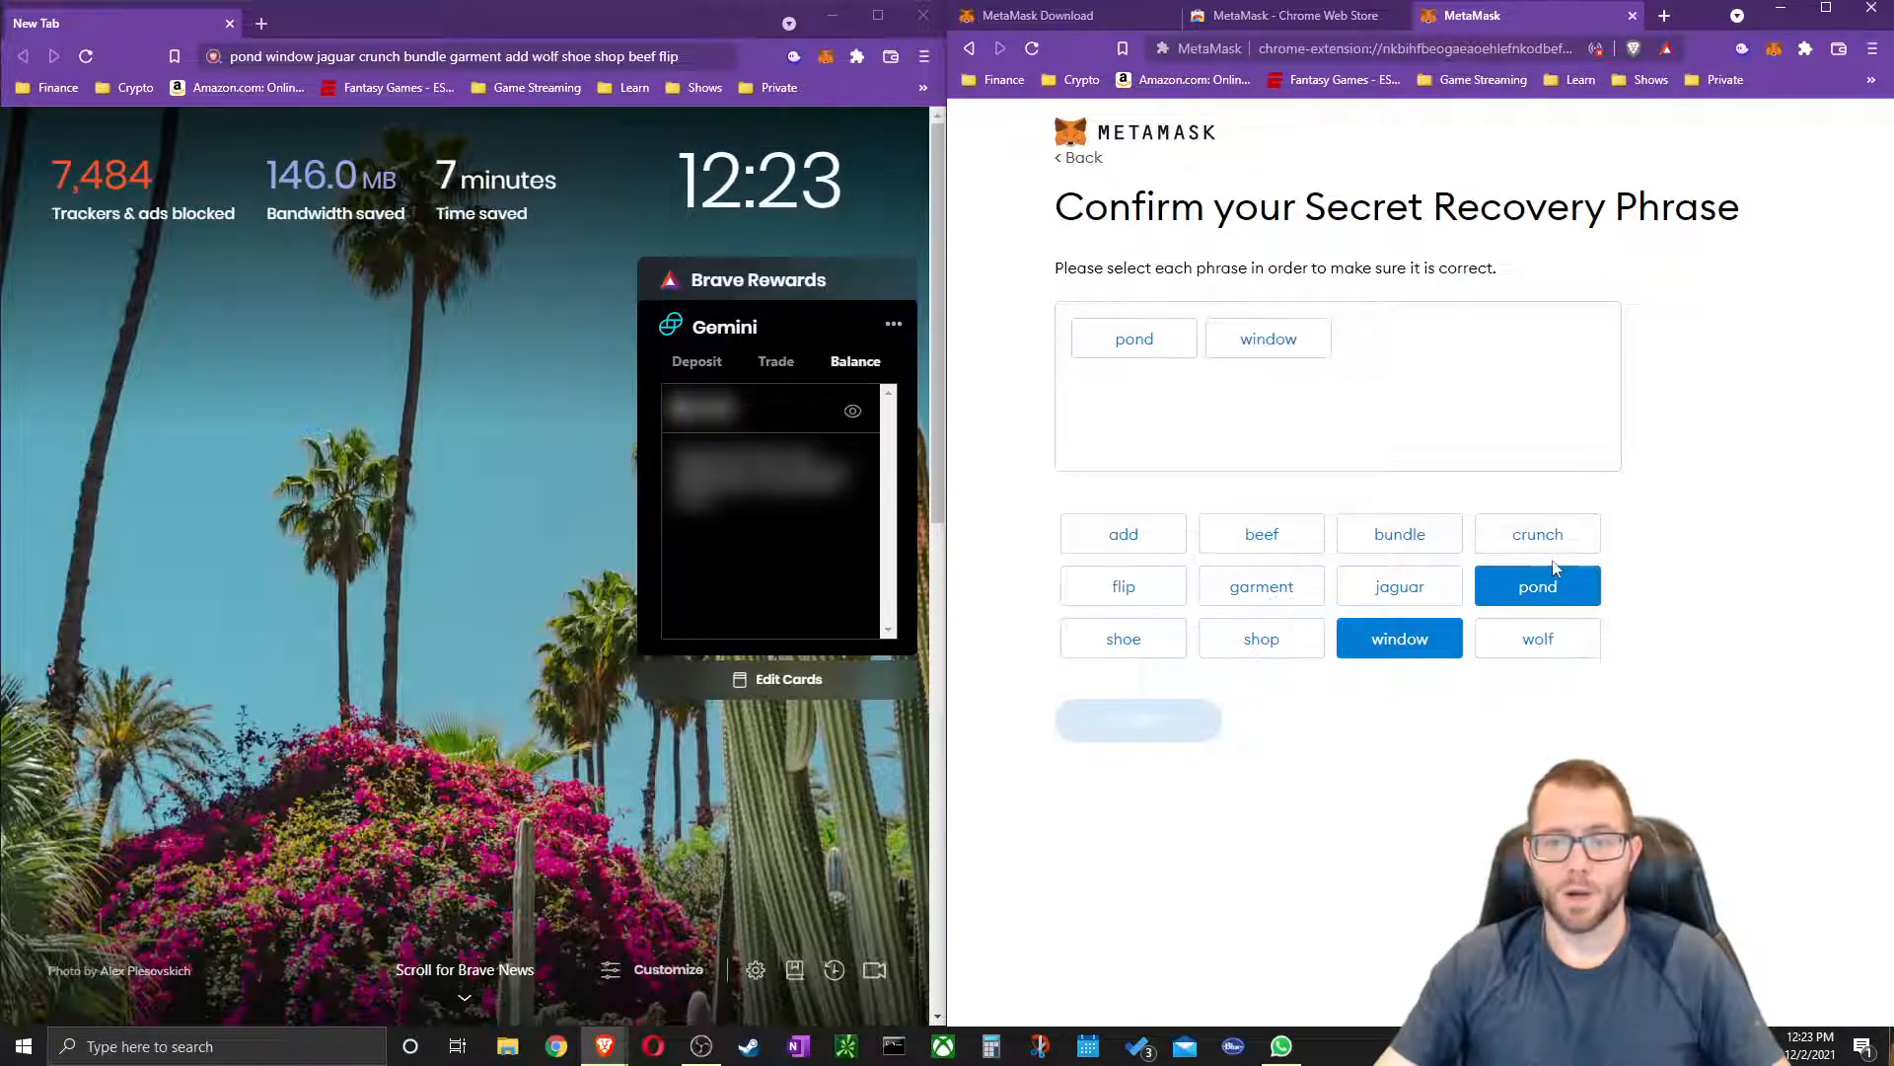
left_click(1421, 595)
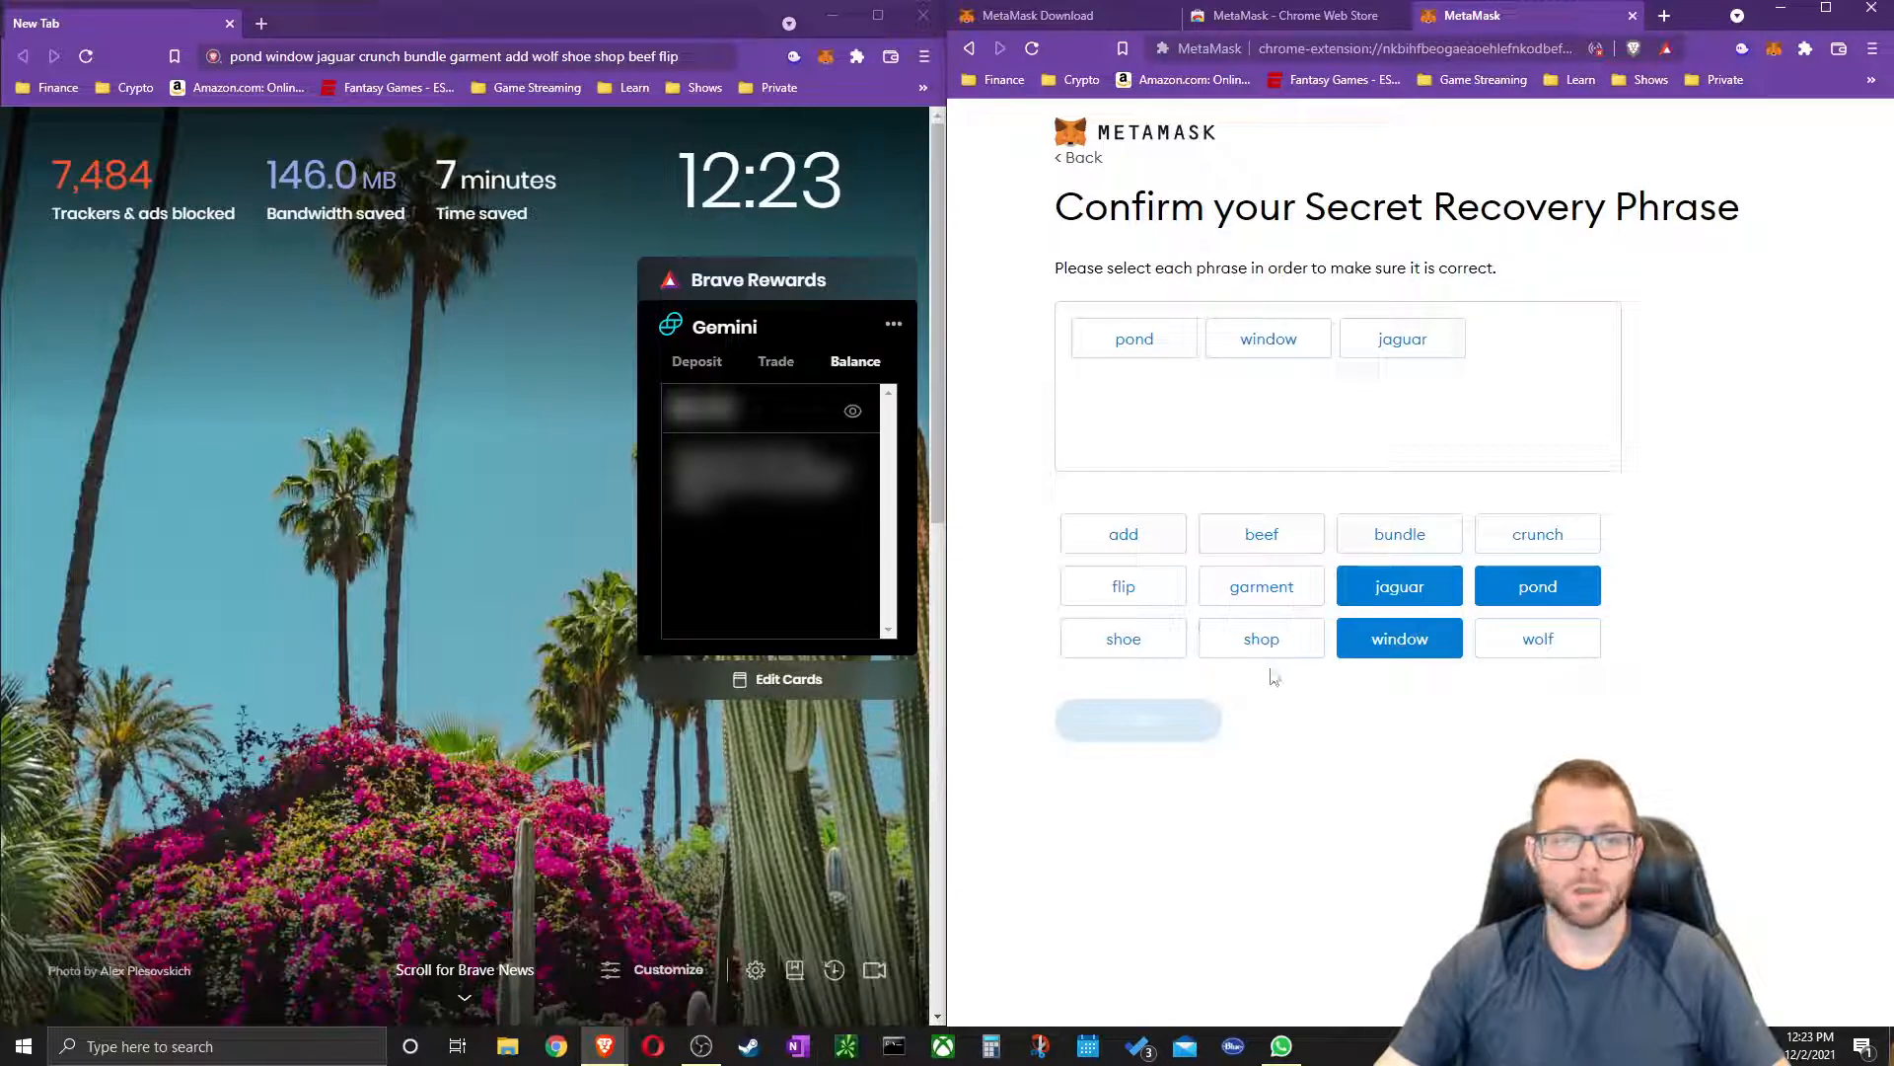
left_click(1539, 541)
left_click(1426, 538)
left_click(1291, 602)
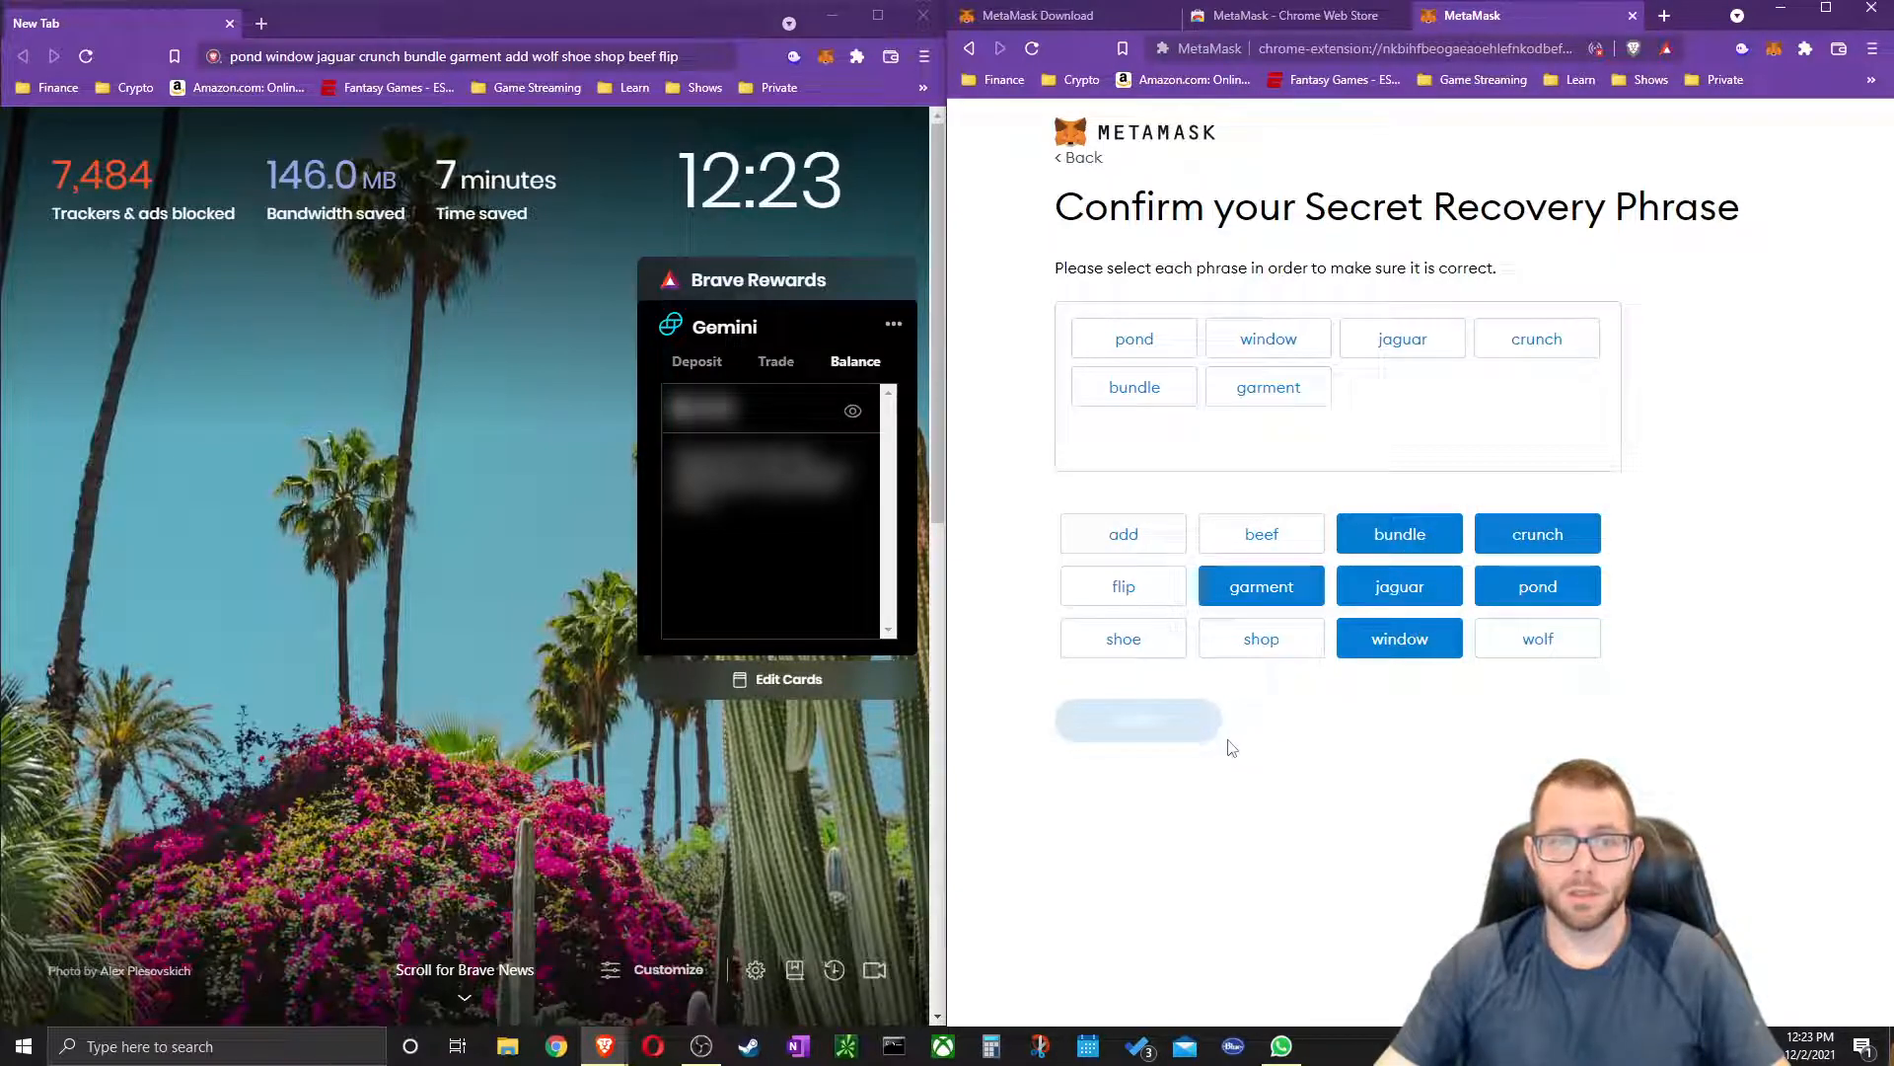
Pick the remaining six words, confirm the phrase, and finish with All Done
left_click(1142, 543)
left_click(1535, 640)
left_click(1130, 640)
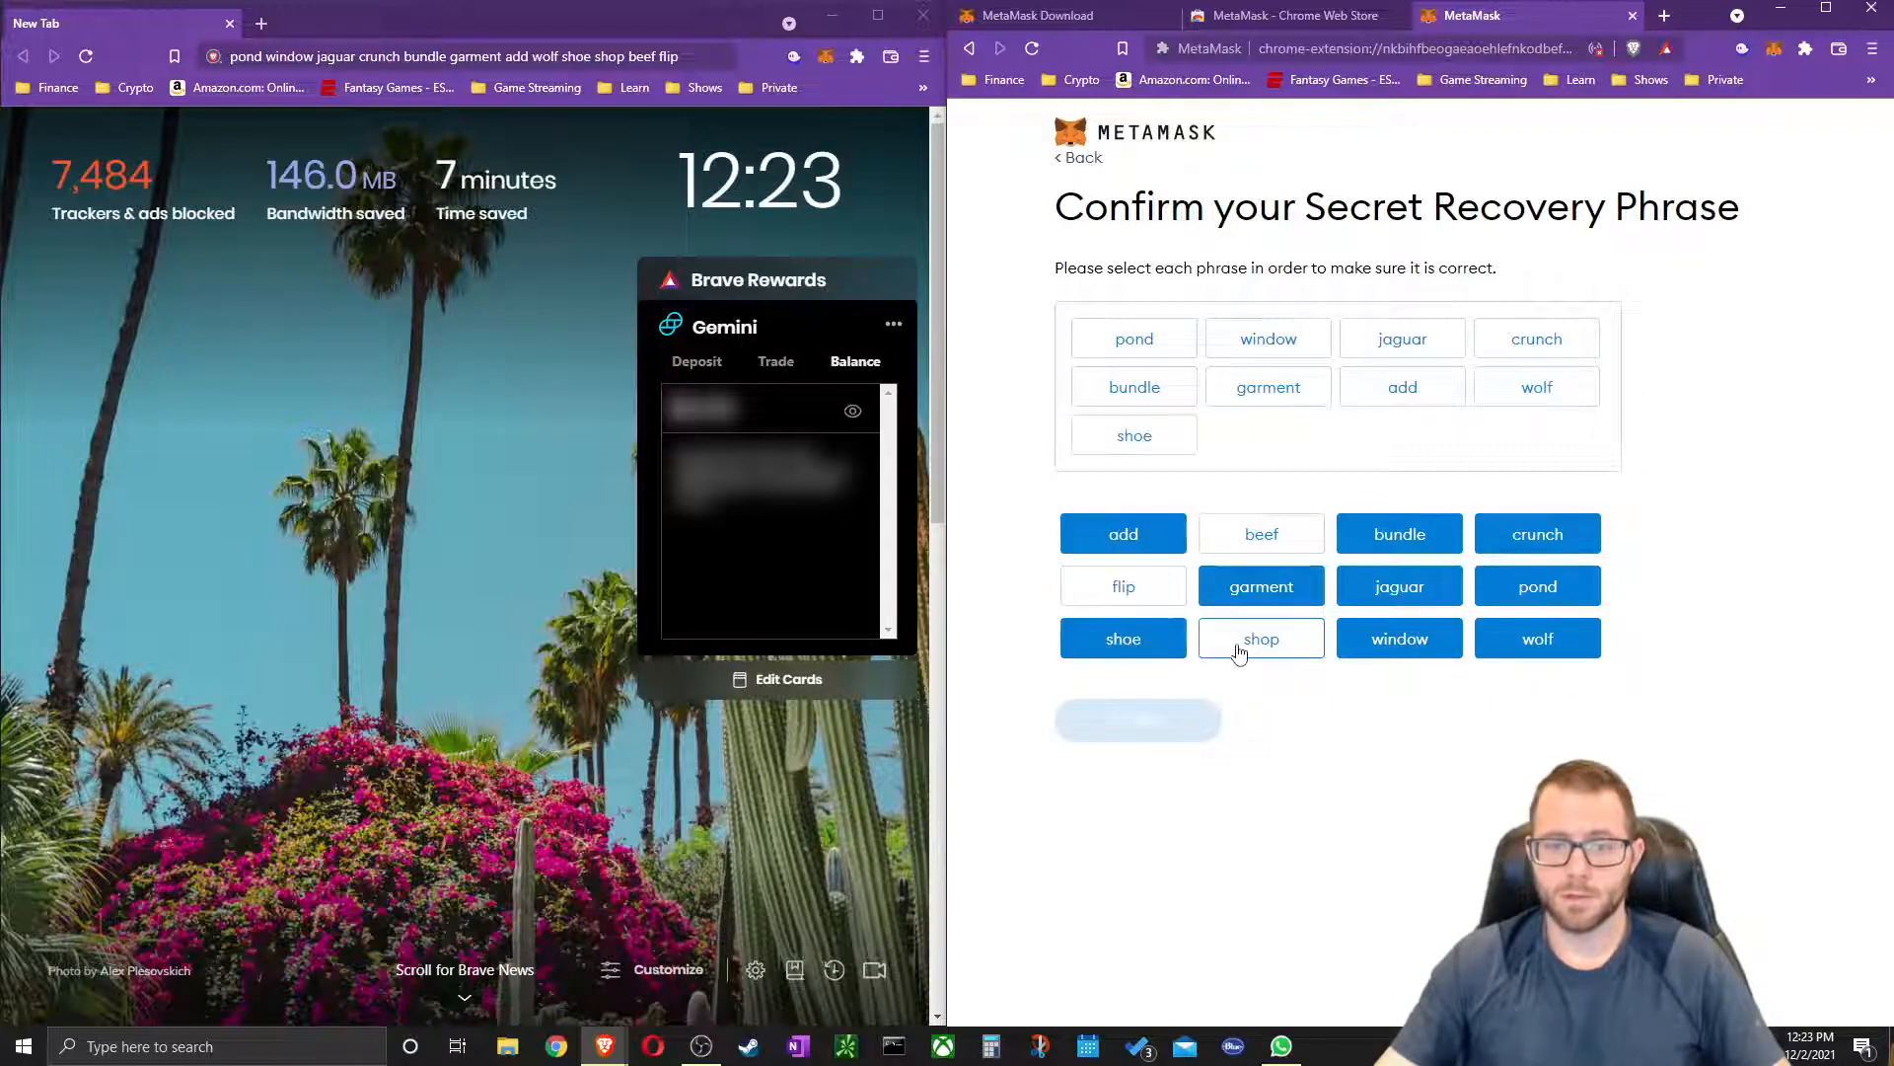
left_click(1245, 643)
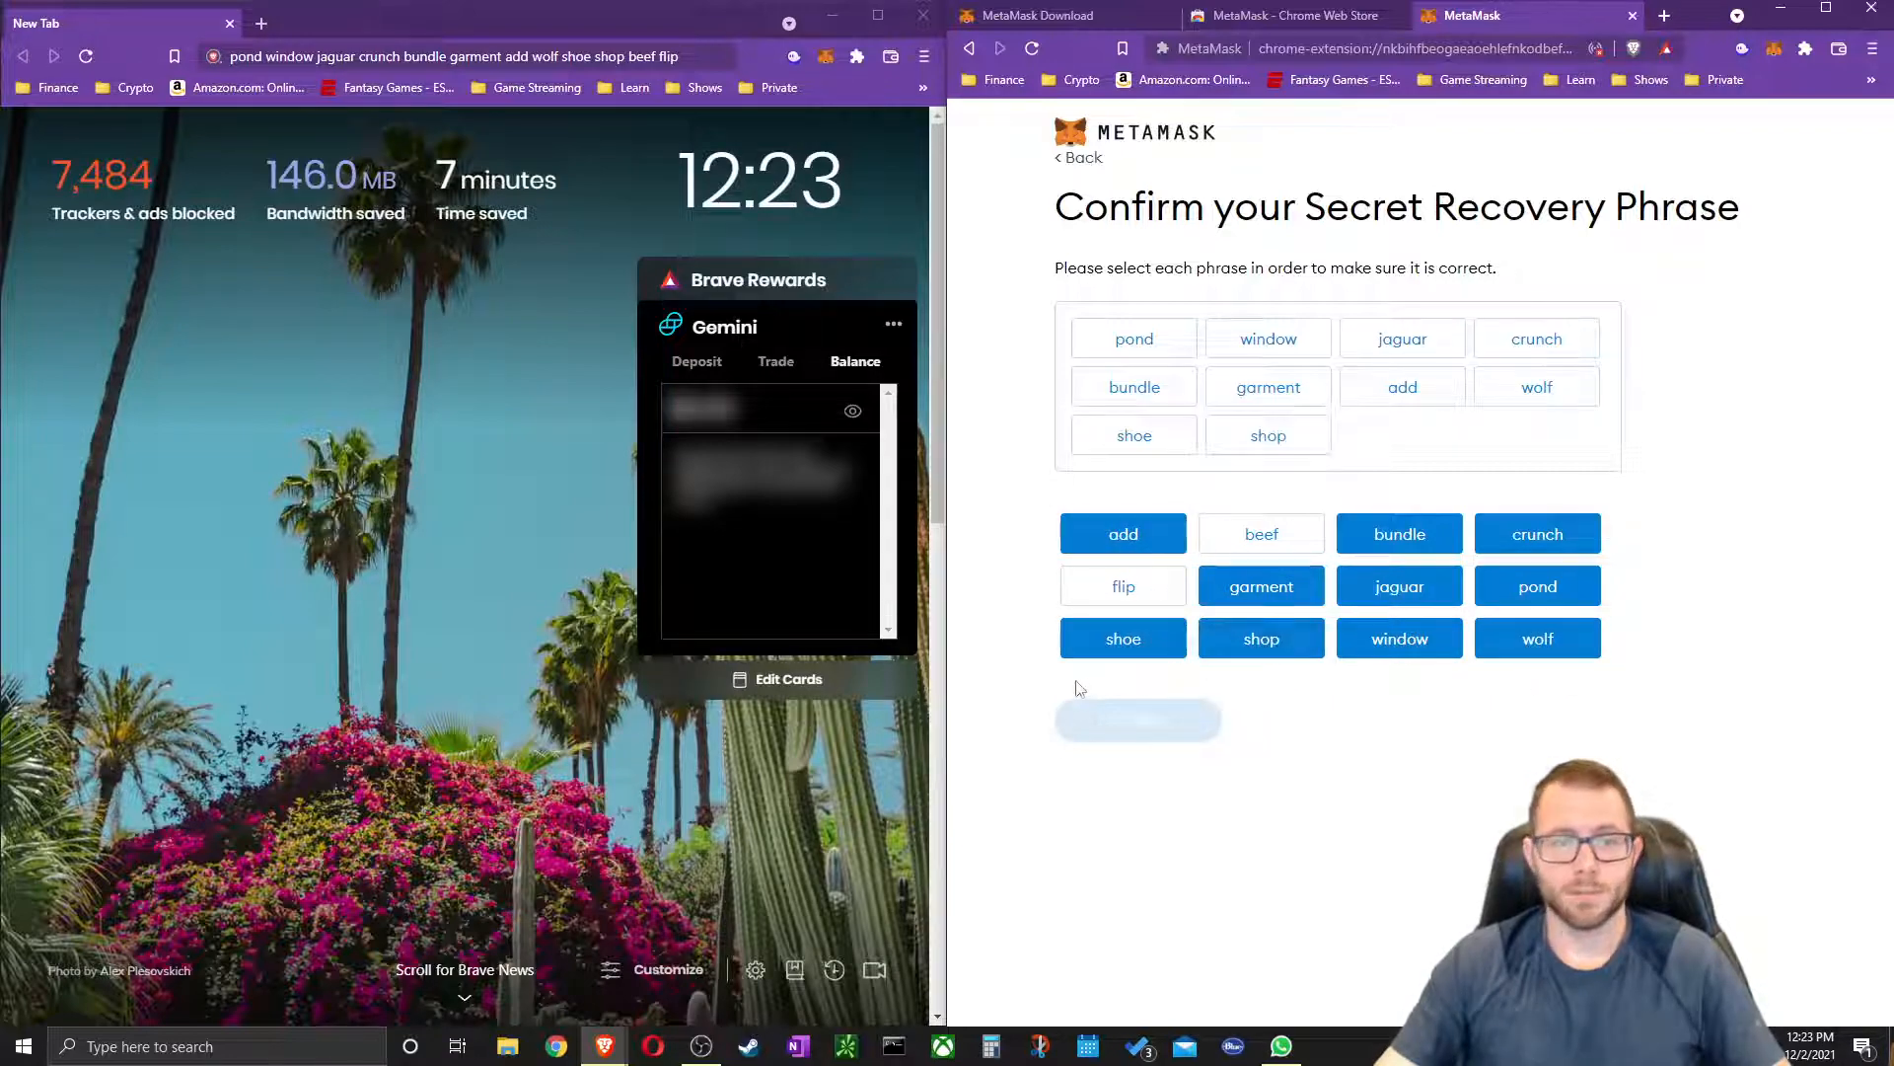
left_click(1259, 537)
left_click(1160, 595)
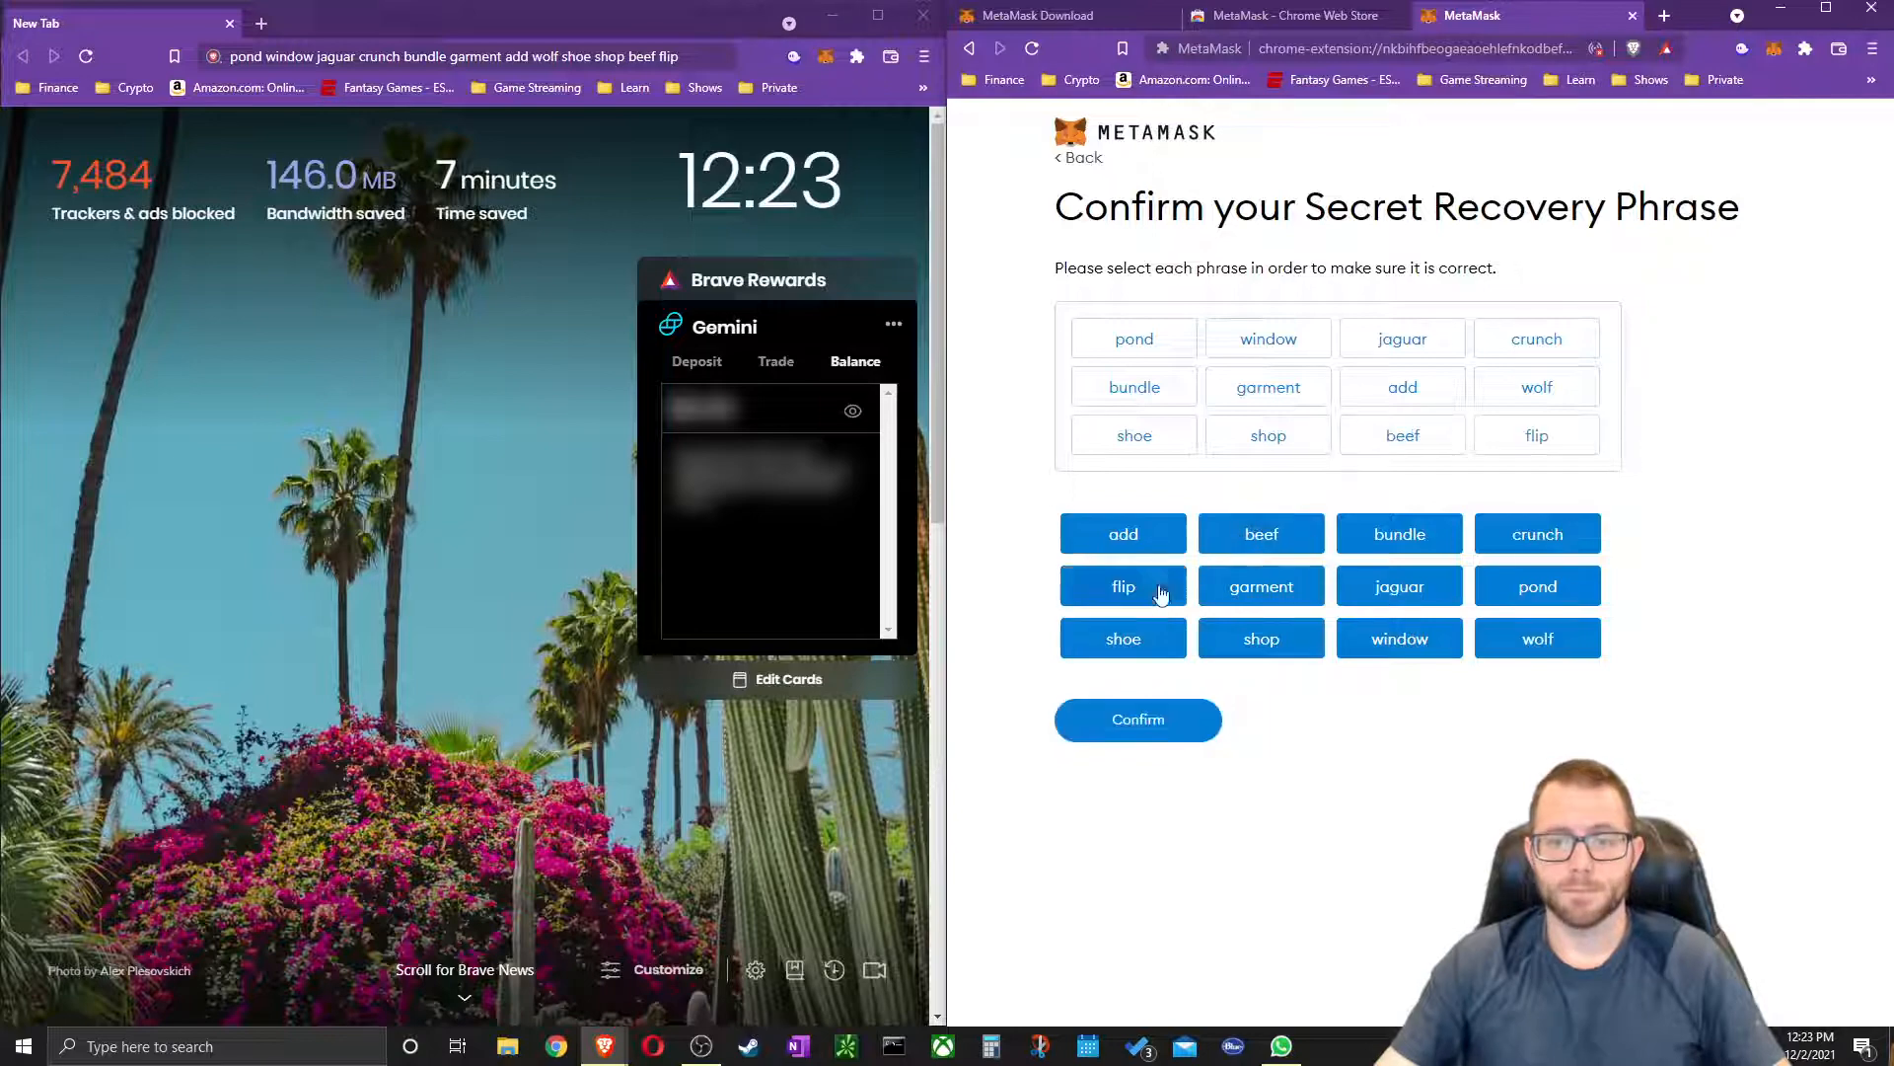
left_click(1184, 721)
left_click(1215, 723)
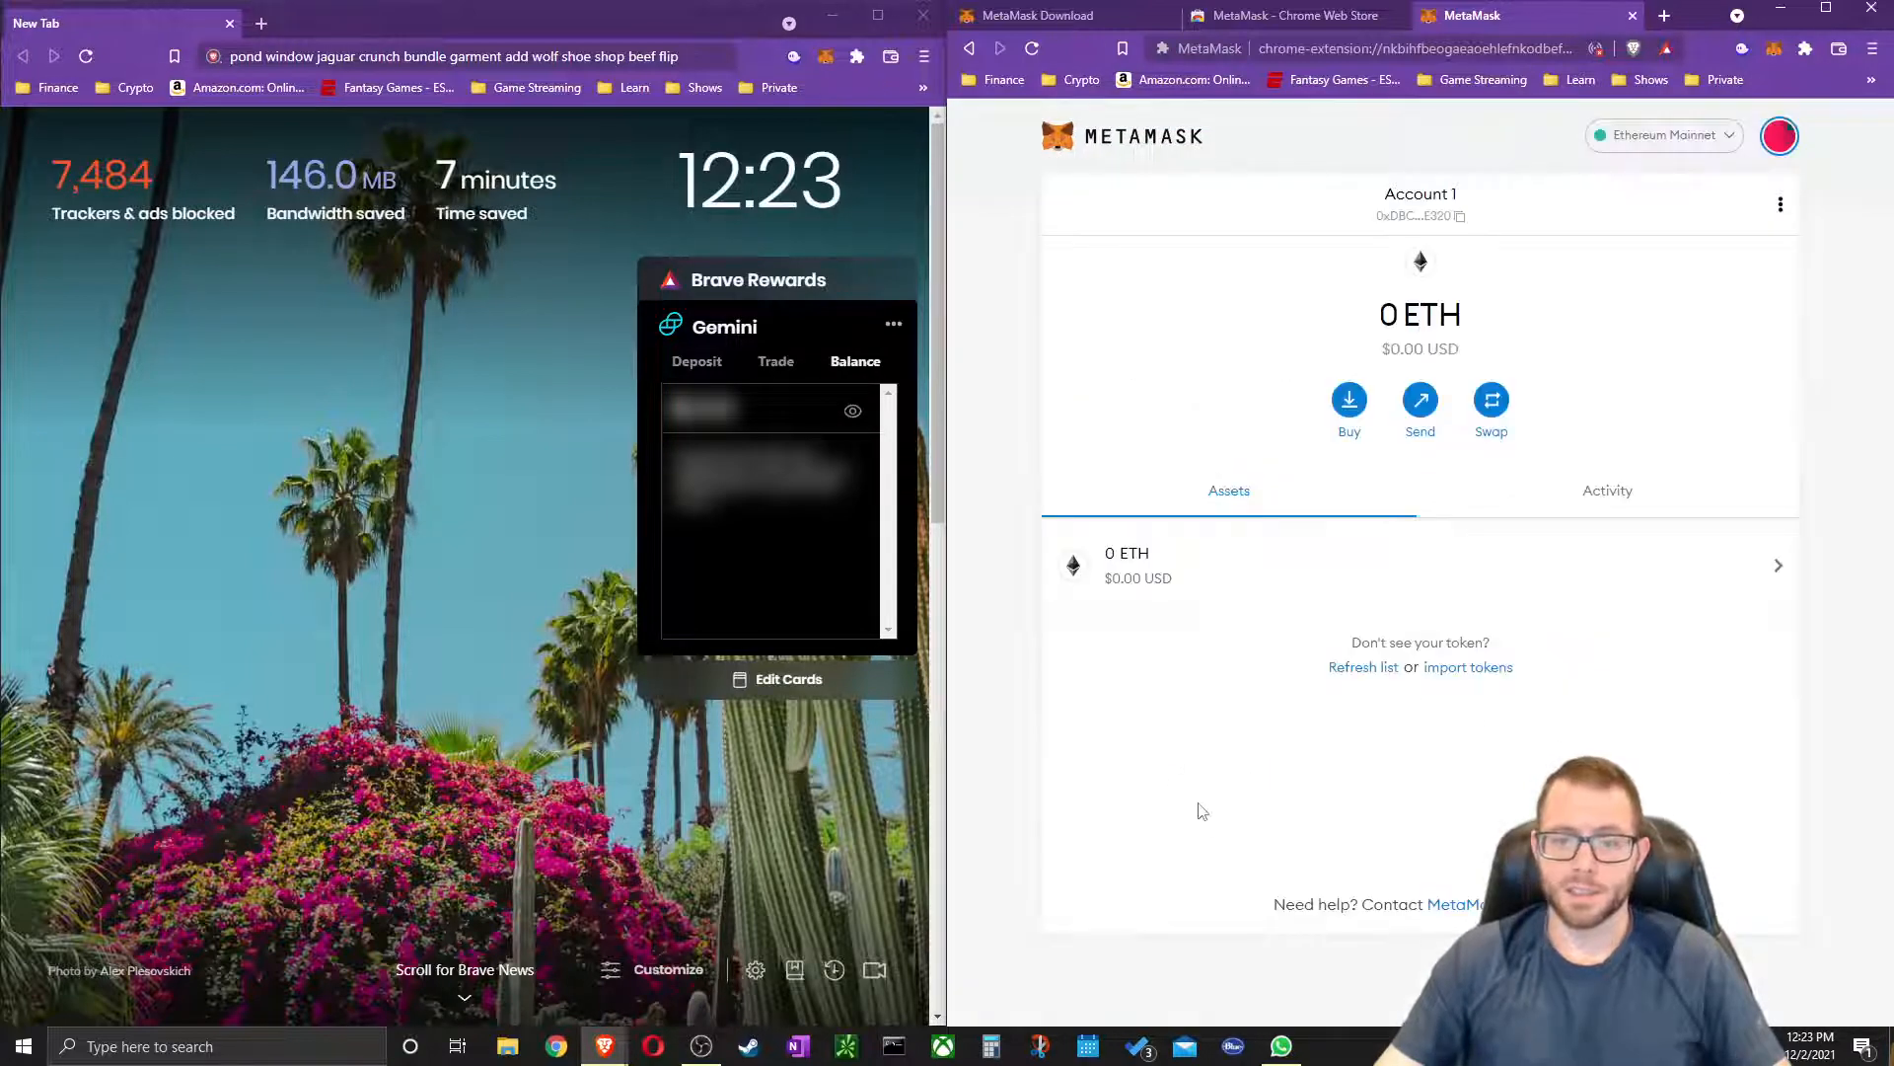
Close the left window, widen the wallet to full screen, and check the networks list
left_click(923, 23)
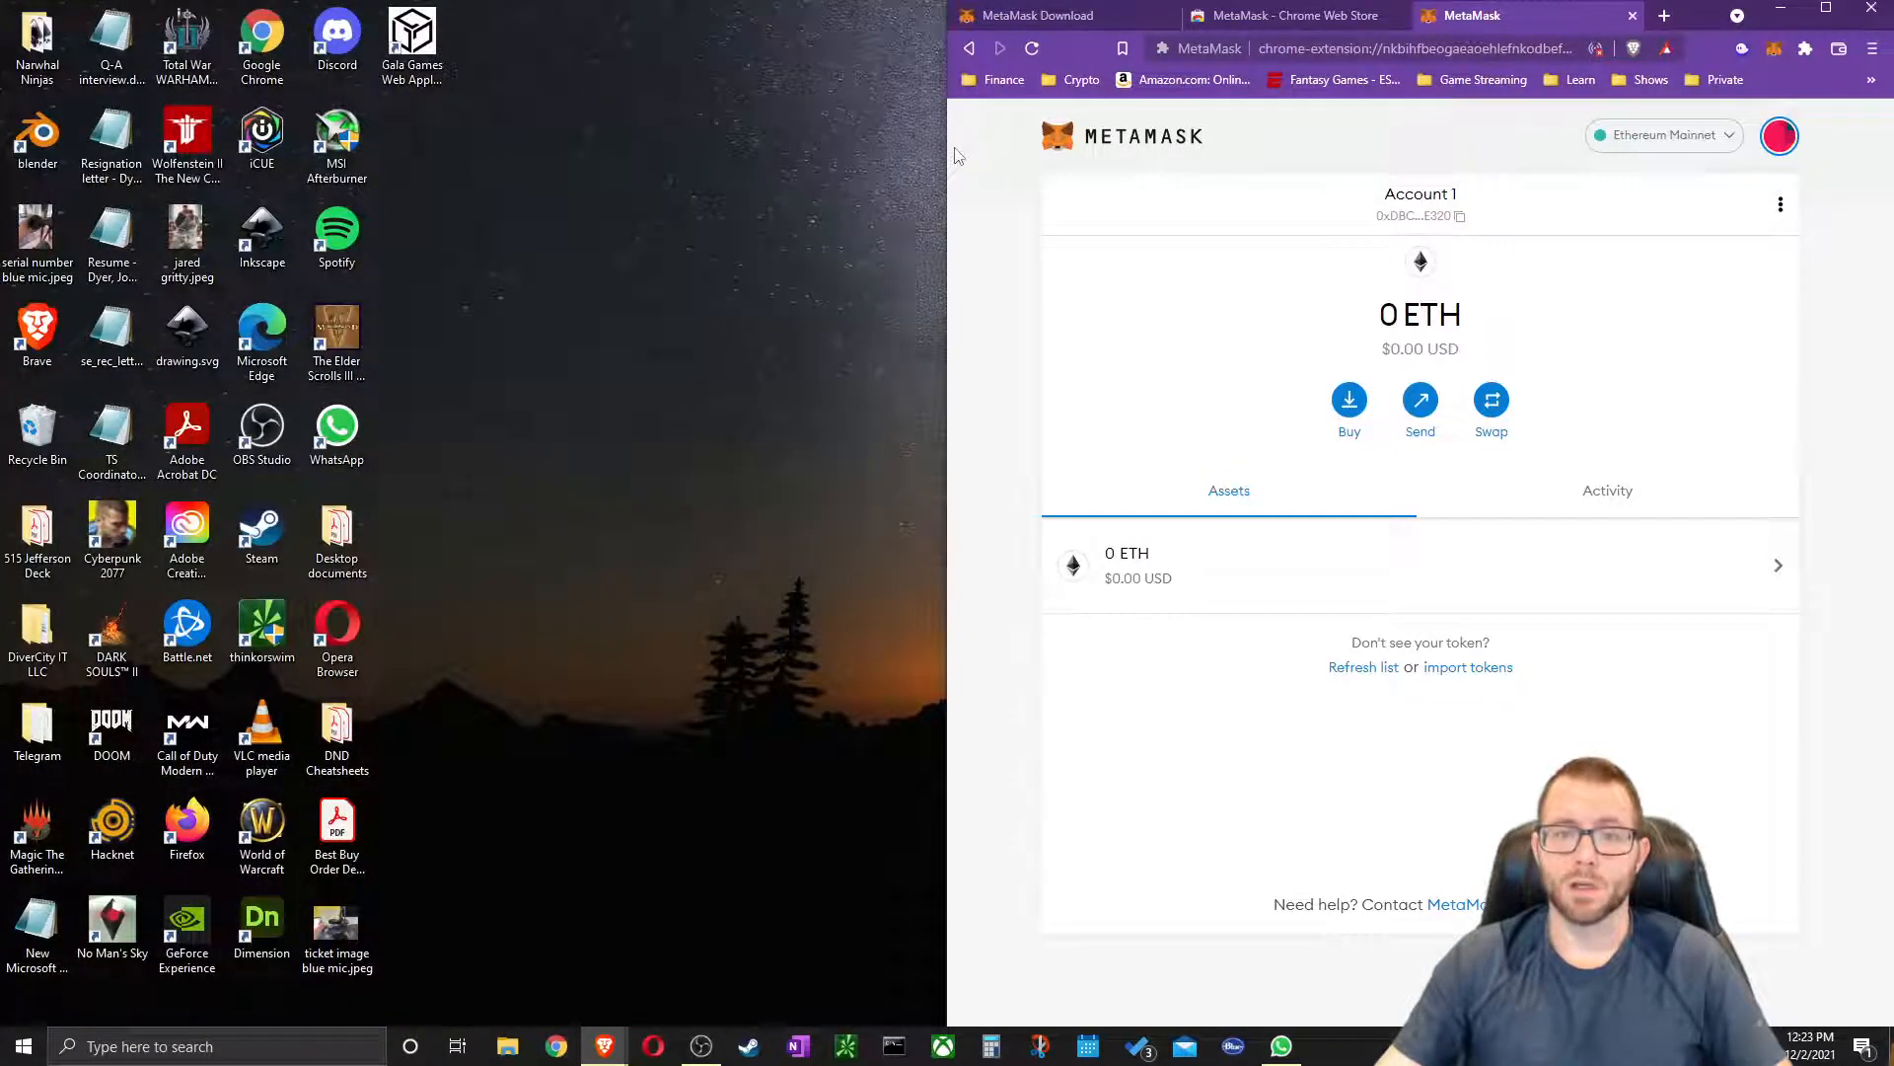
left_click_drag(943, 149, 3, 158)
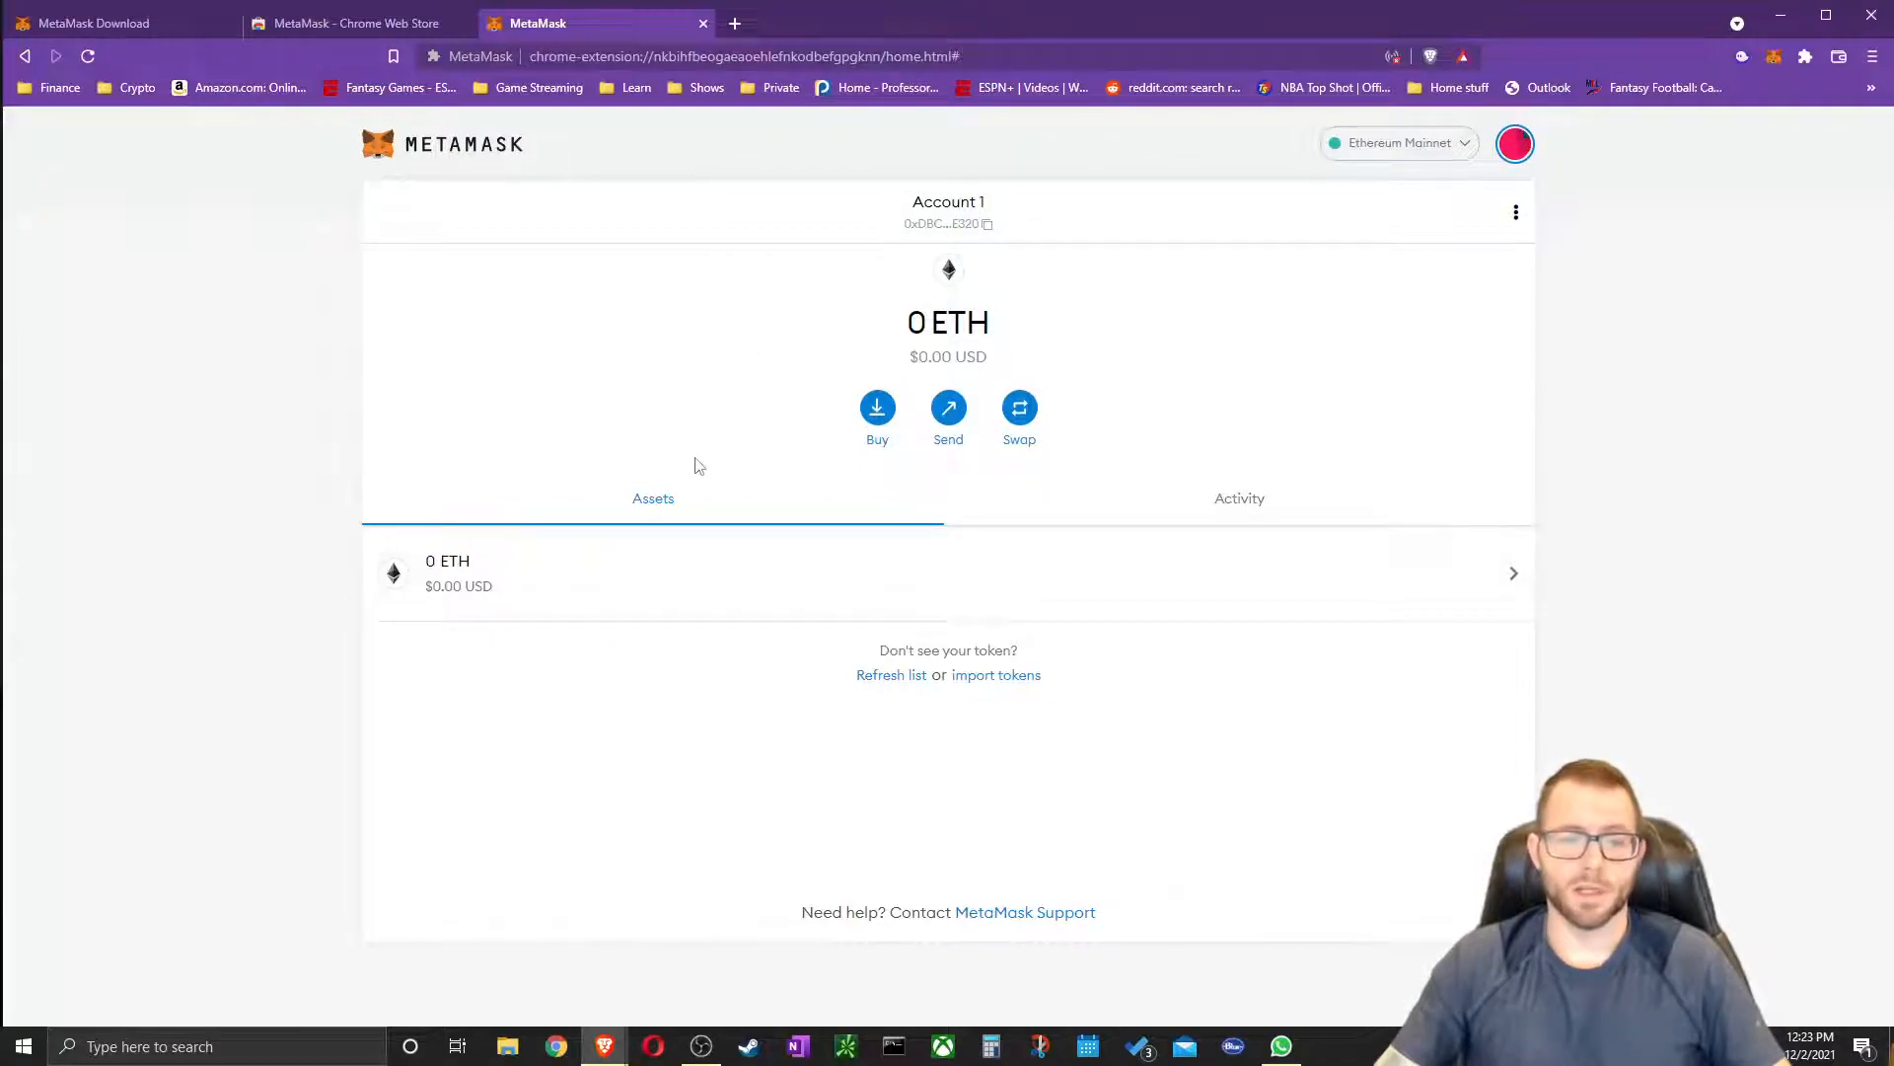
left_click(1431, 144)
left_click(1727, 477)
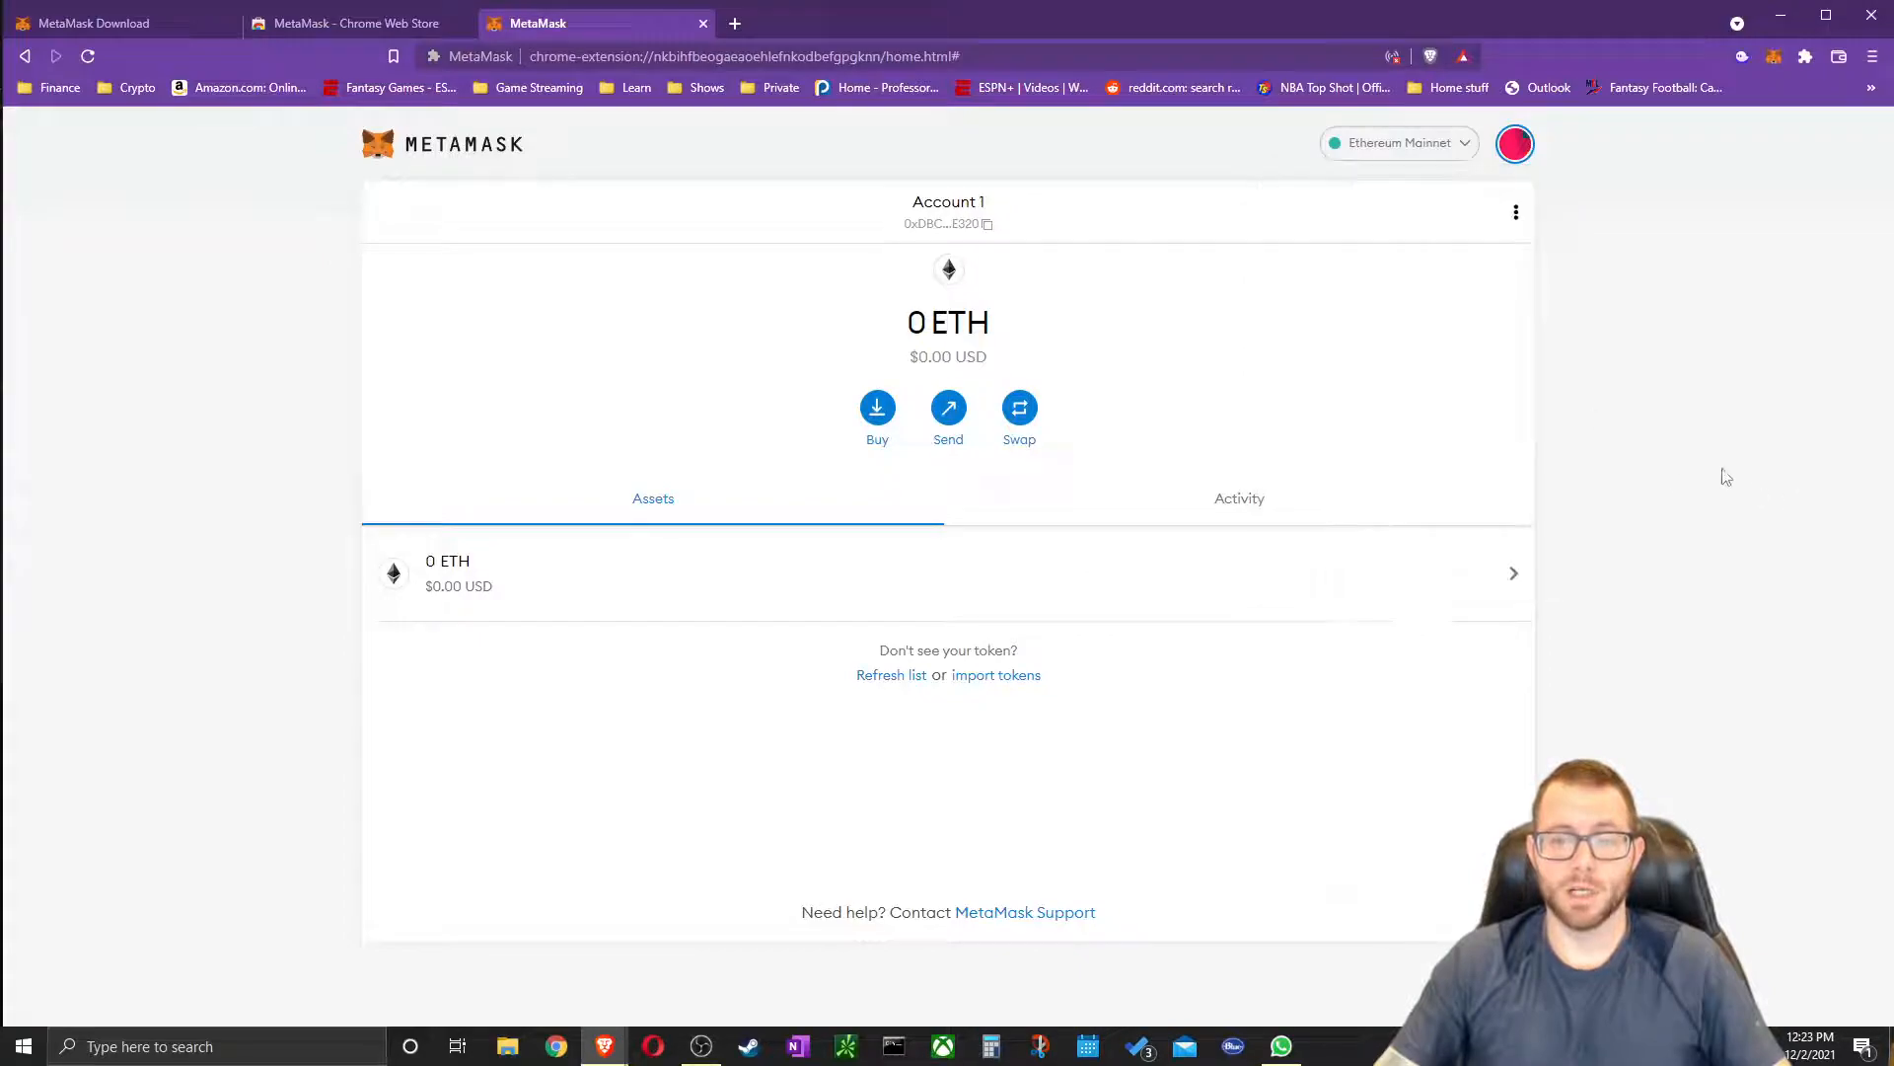
View the Activity tab, return to Assets, and copy the Account 1 address
left_click(1230, 512)
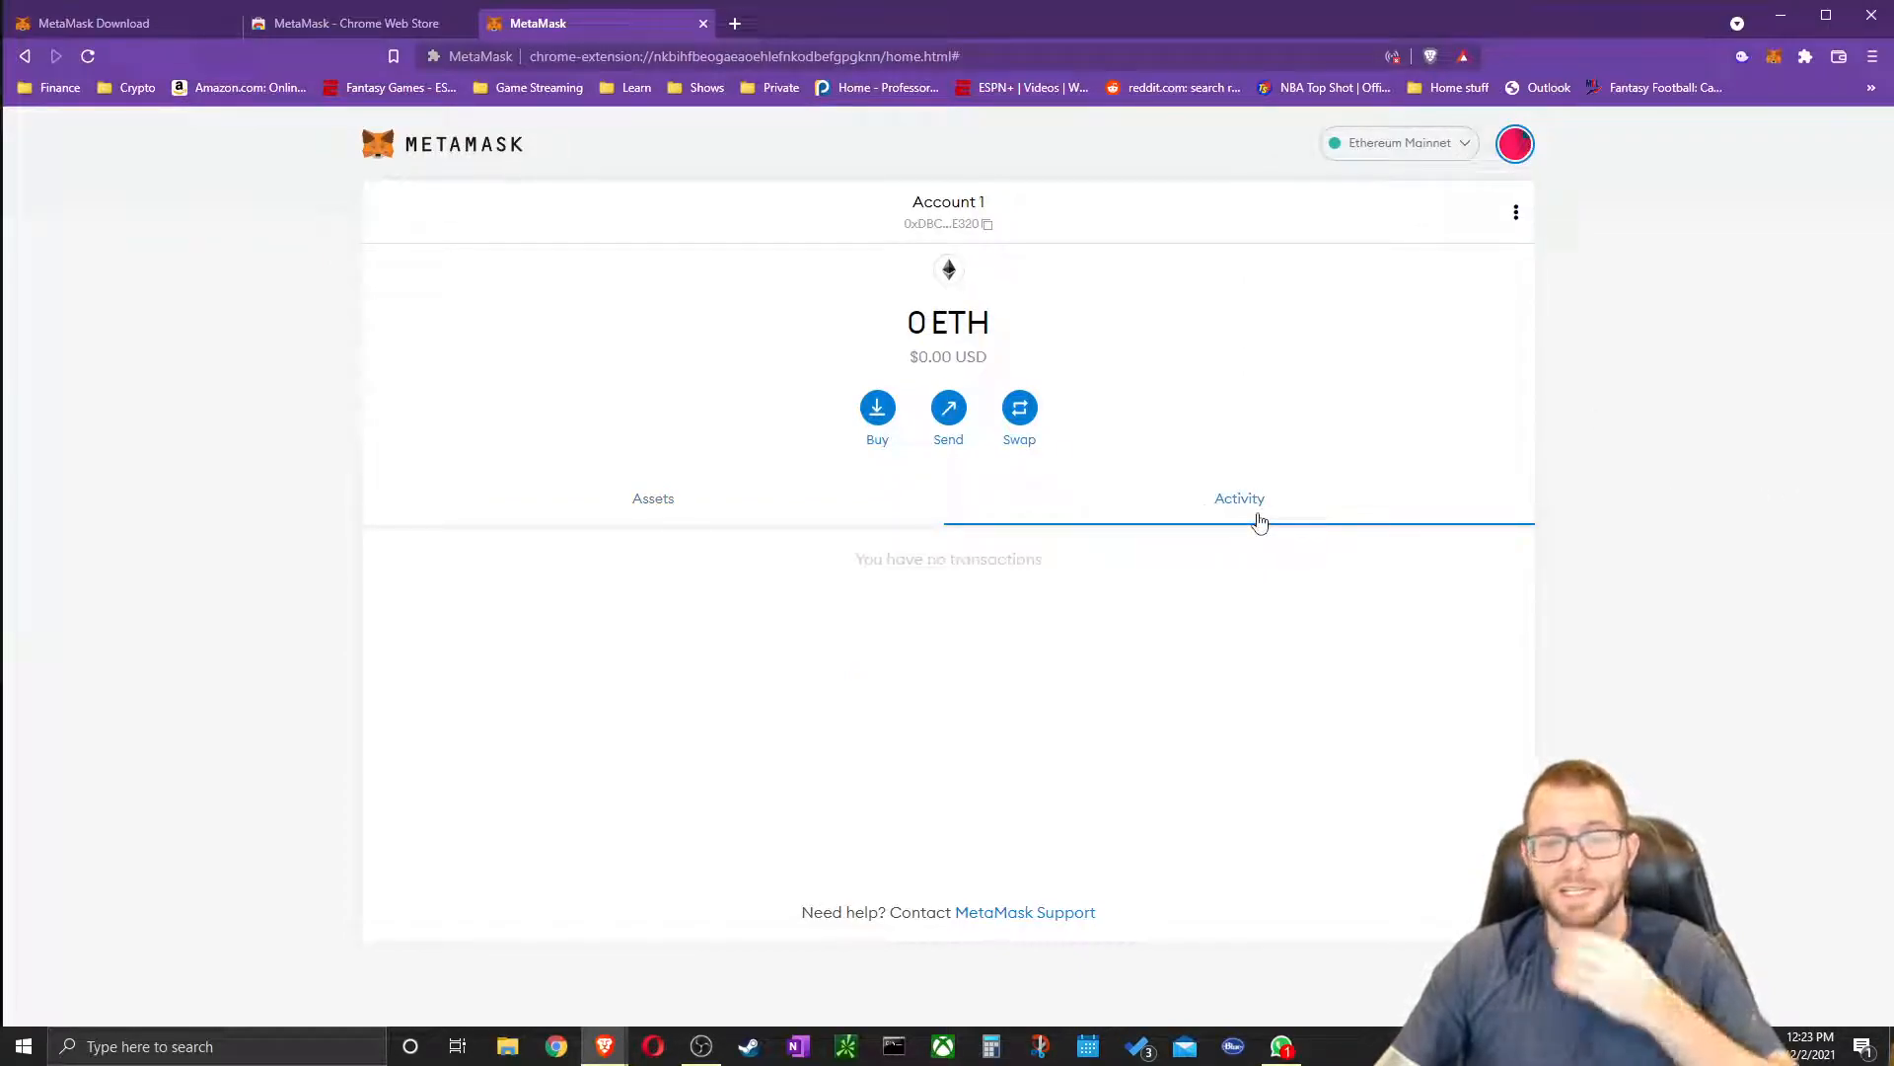
left_click(661, 508)
left_click(972, 224)
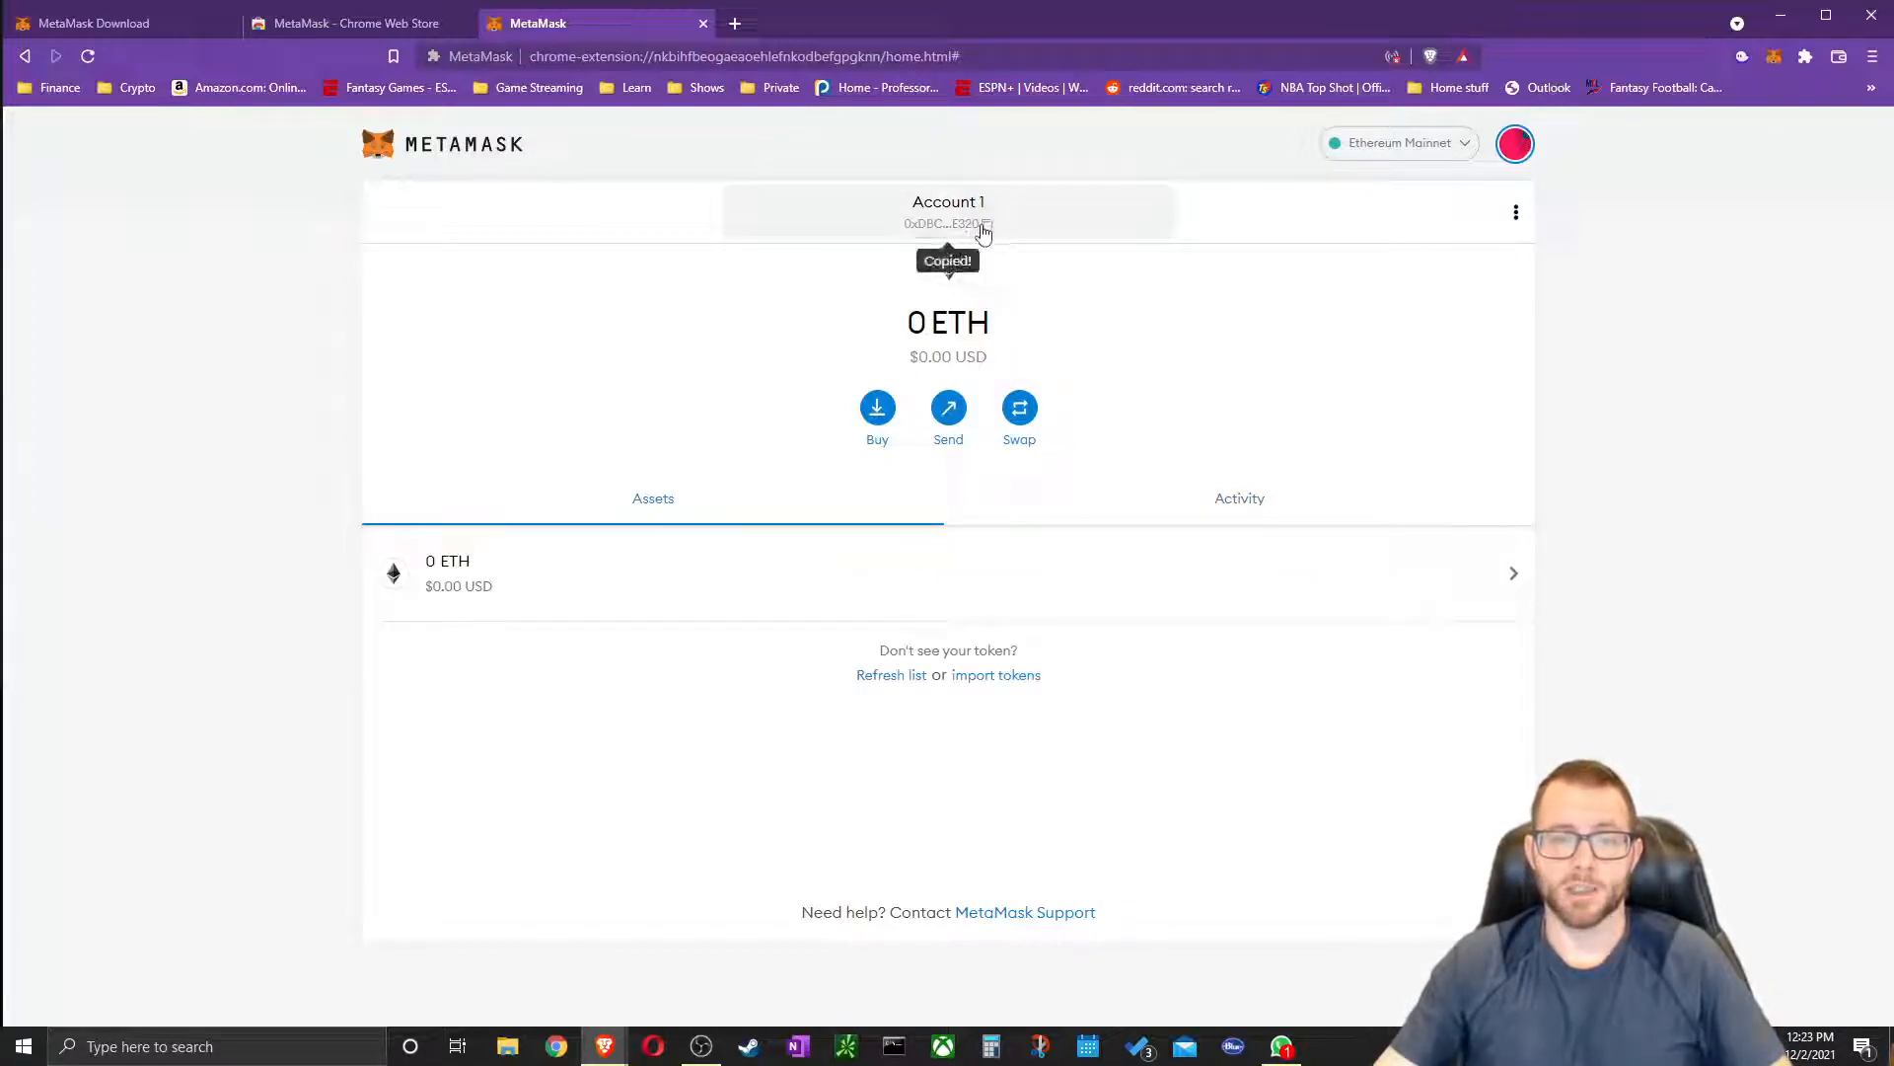
Paste the copied account address into a new tab, then return to the wallet tab
left_click(735, 23)
type("0xDBC3A692e47DC1efaefcaeb107Ccf7D37c6cE320")
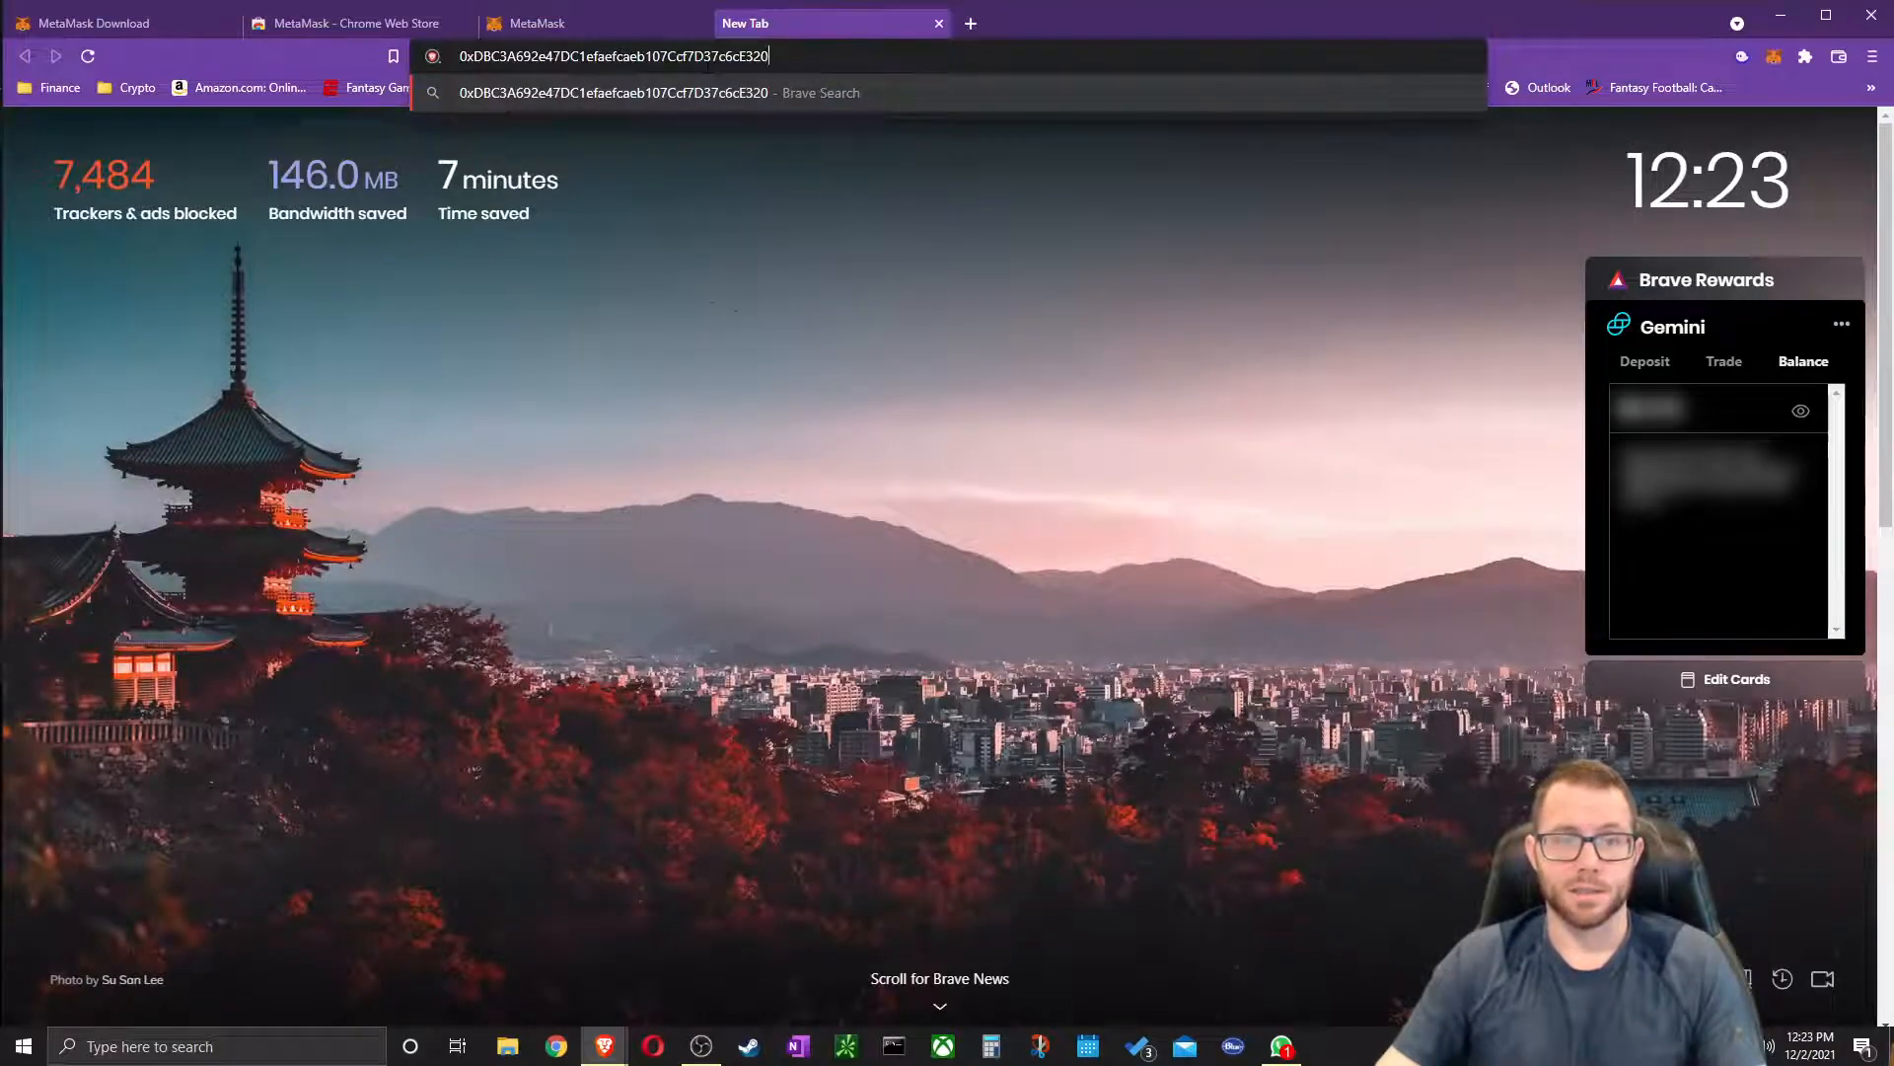
key("ctrl+a")
left_click(566, 8)
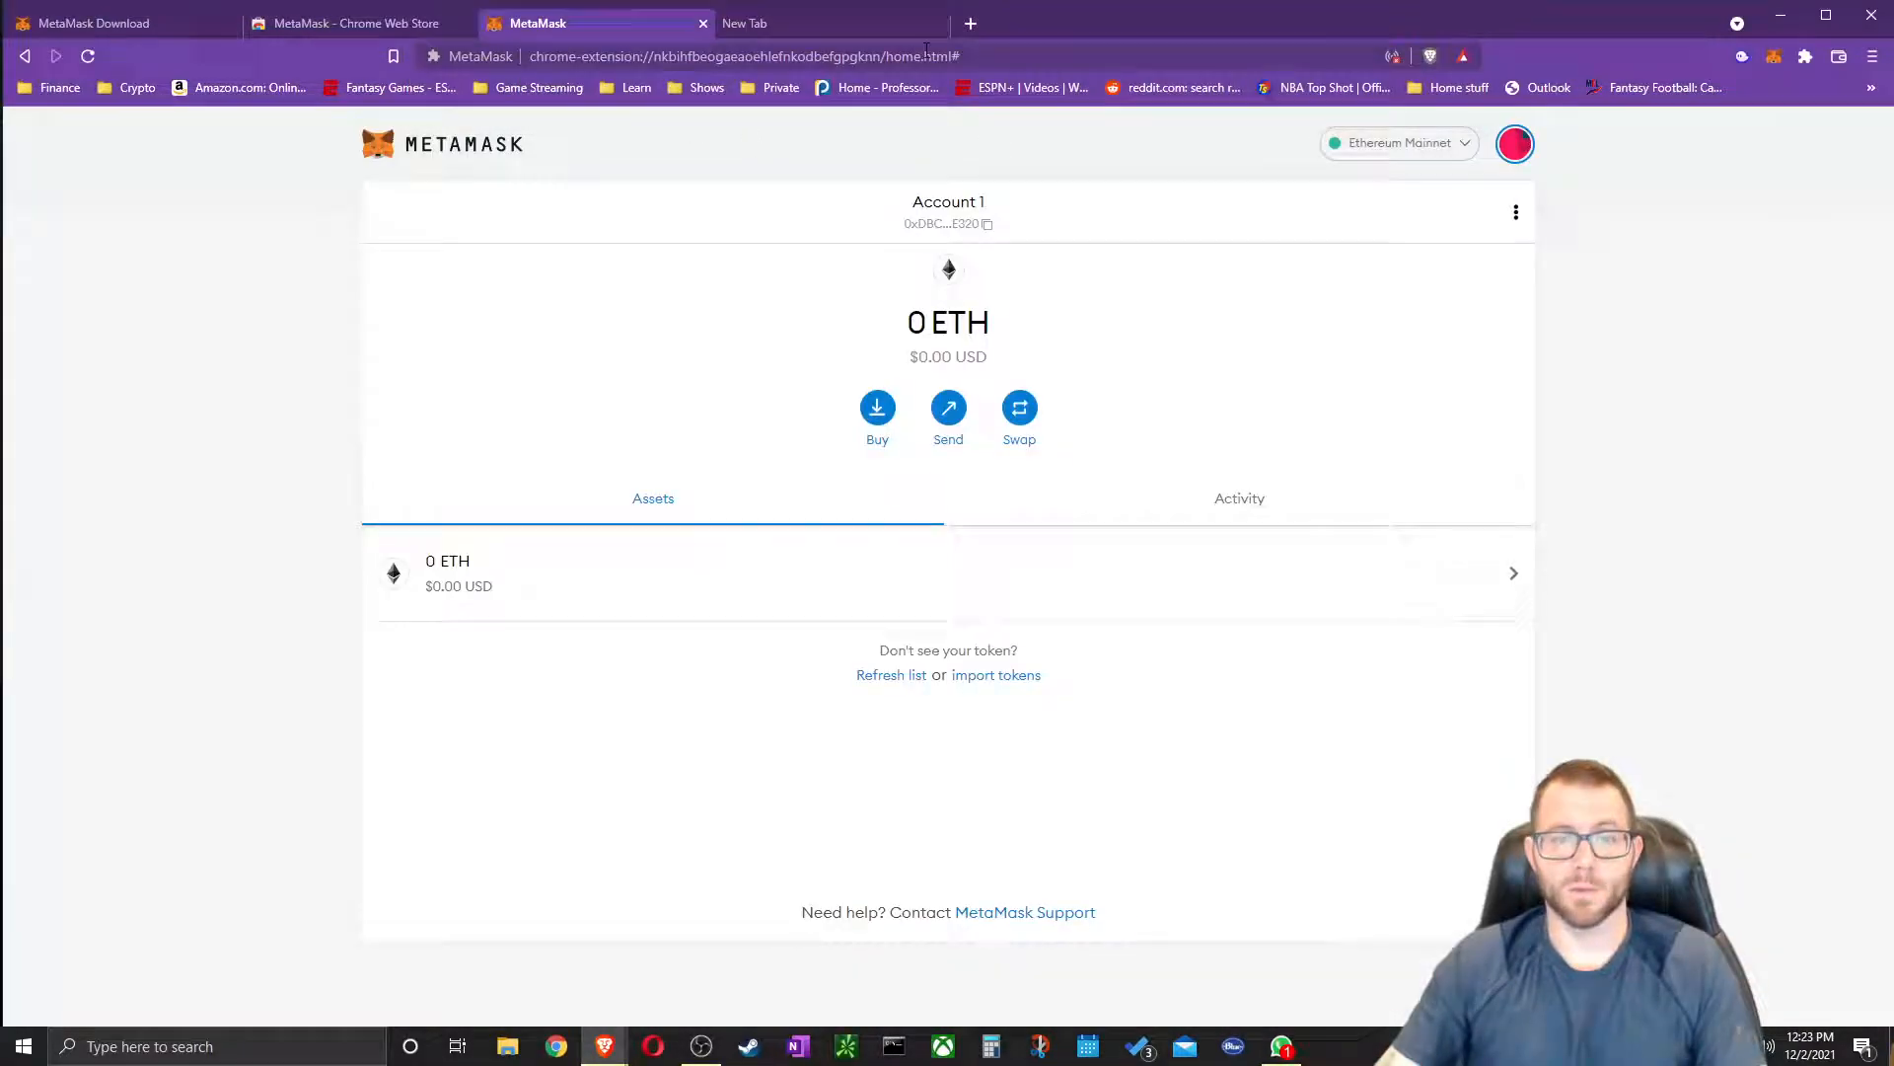
Glance at the networks list, then open the Buy options for ETH
left_click(1446, 148)
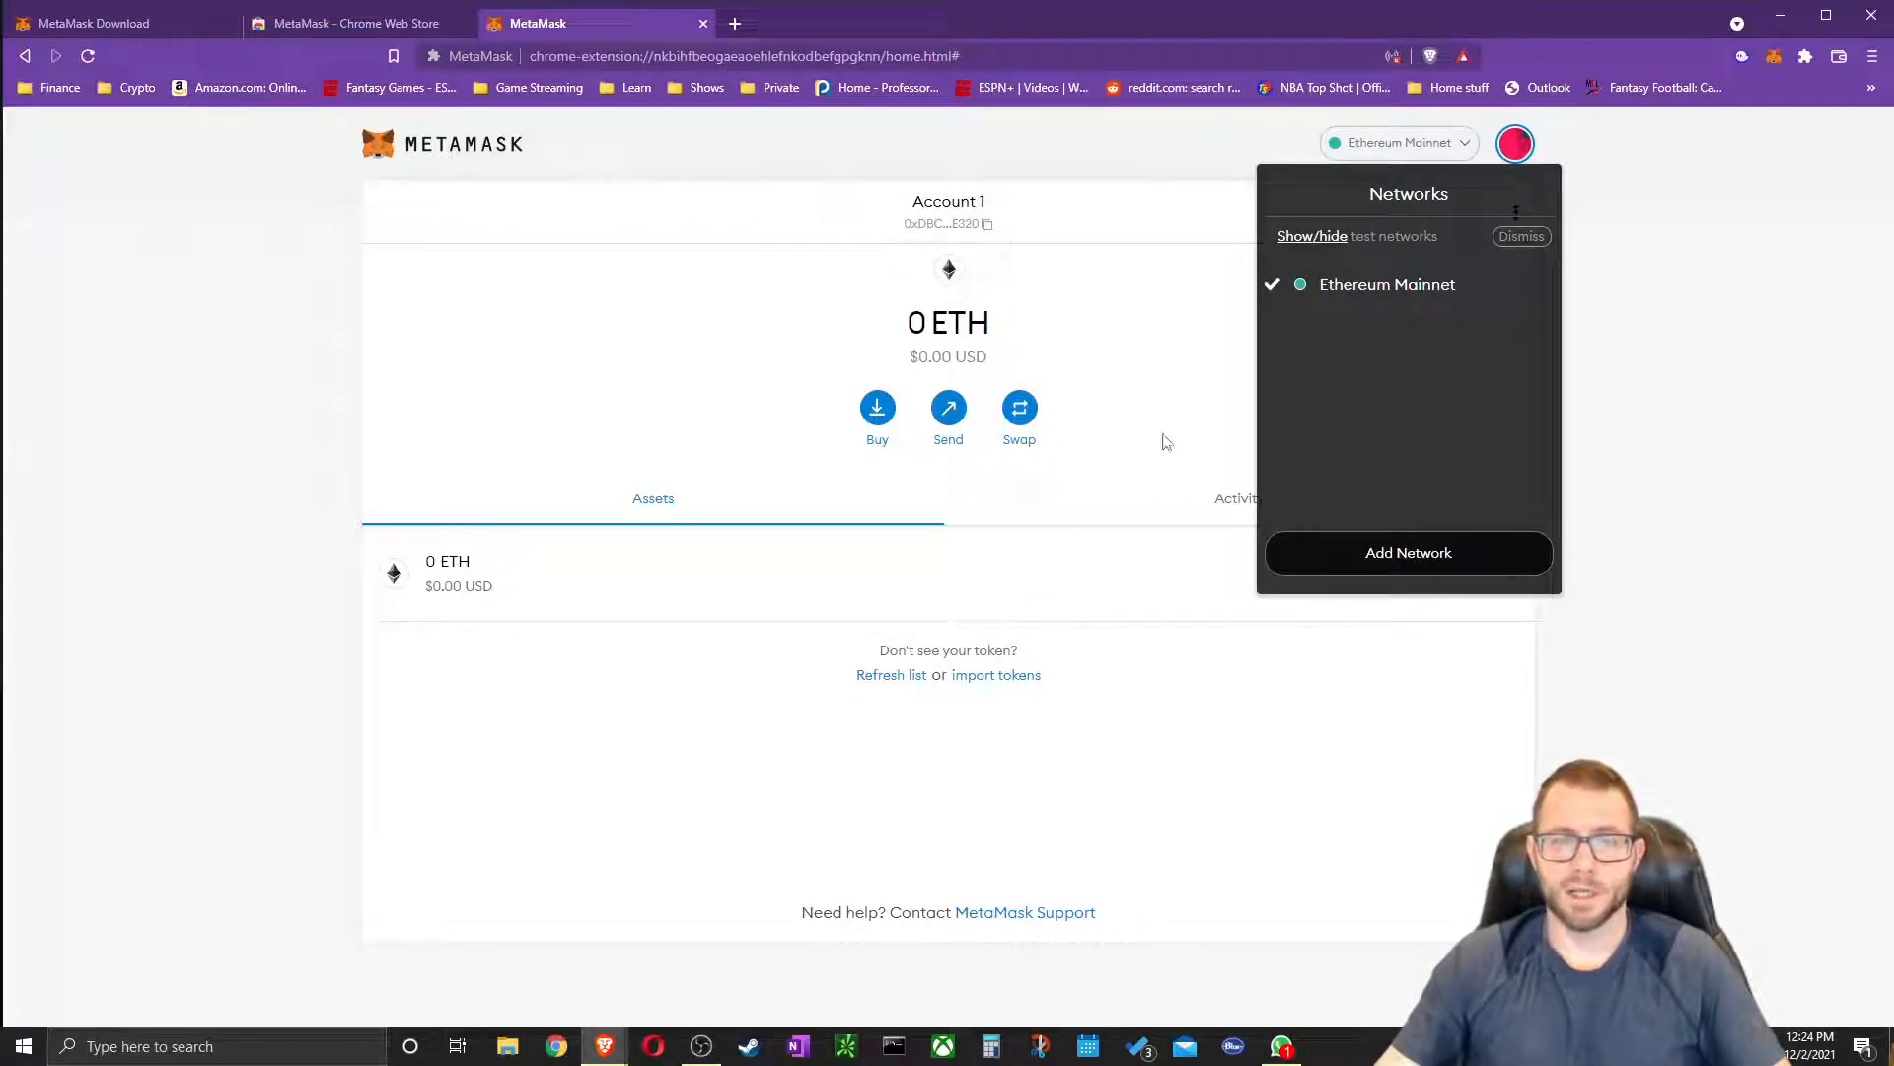
left_click(1718, 424)
left_click(878, 408)
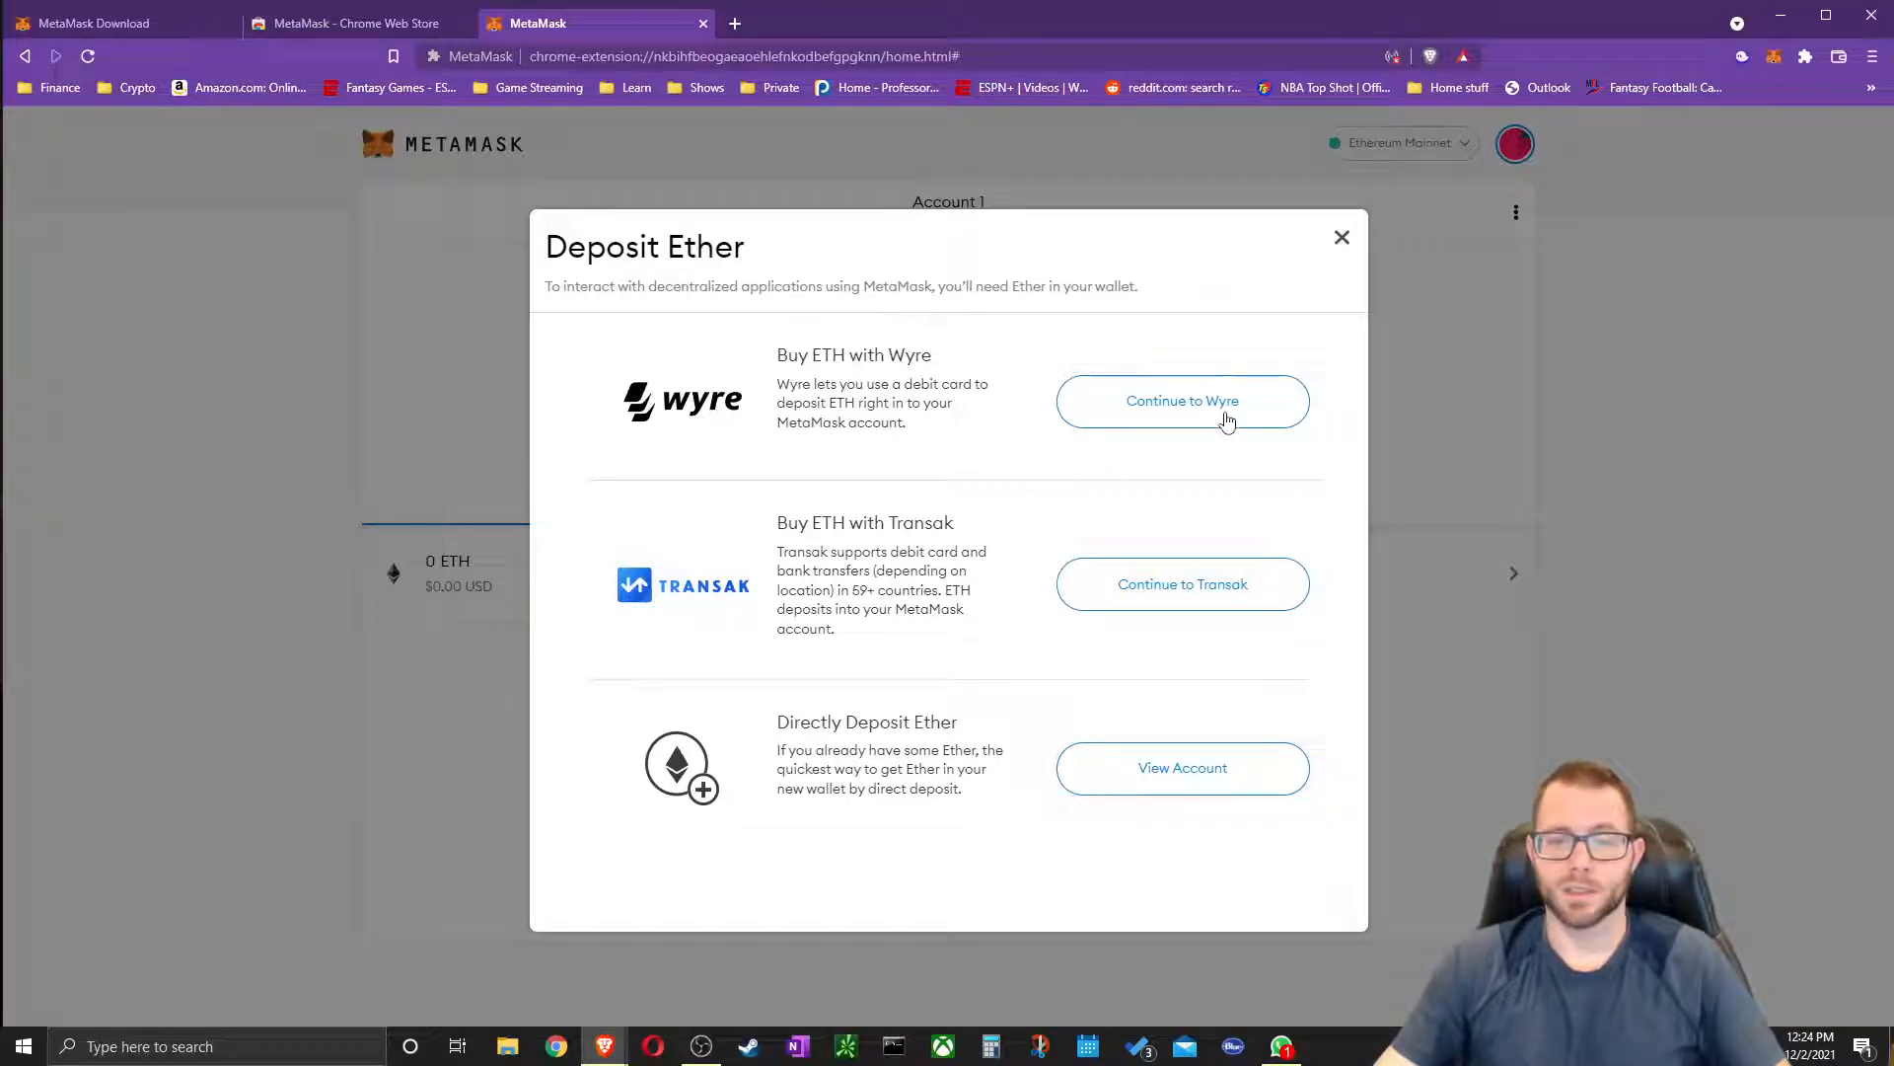
Dismiss Deposit Ether, start a Send to Account 1, clear the recipient, and cancel
left_click(1342, 241)
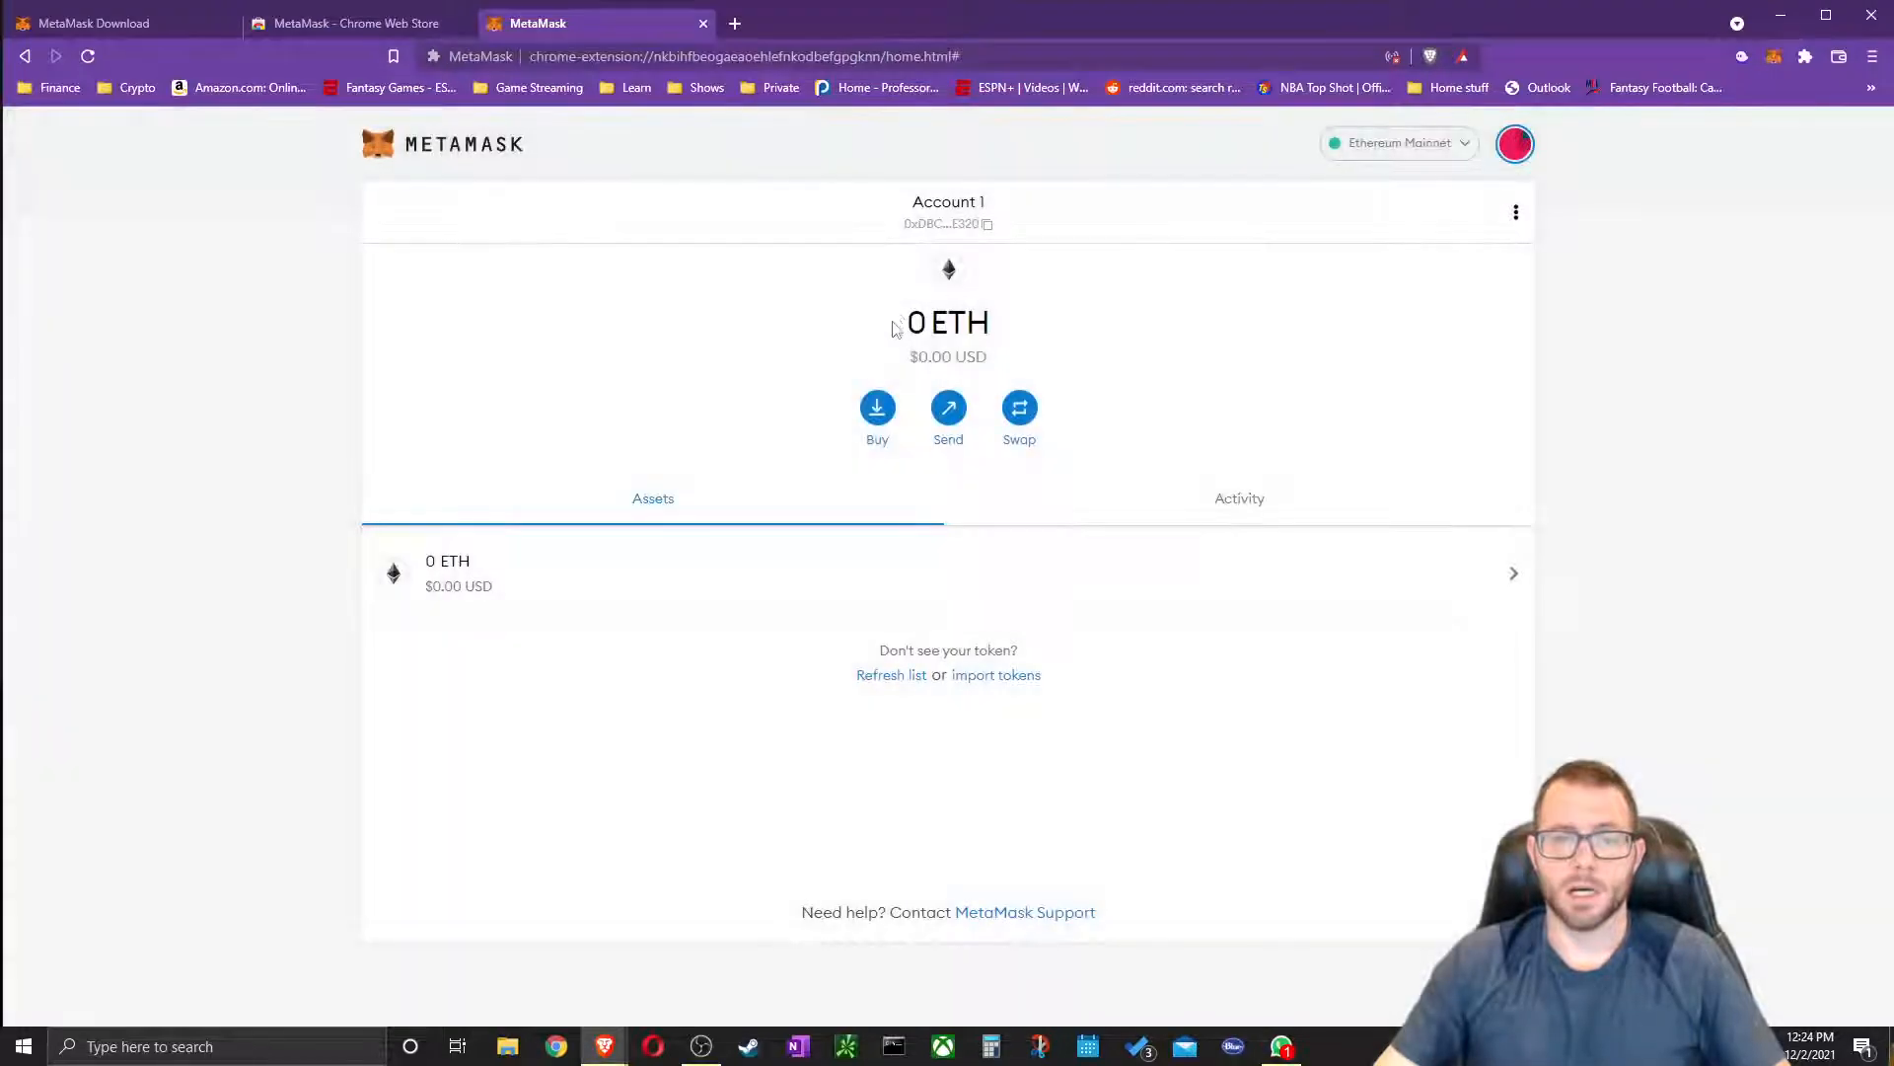
left_click(951, 419)
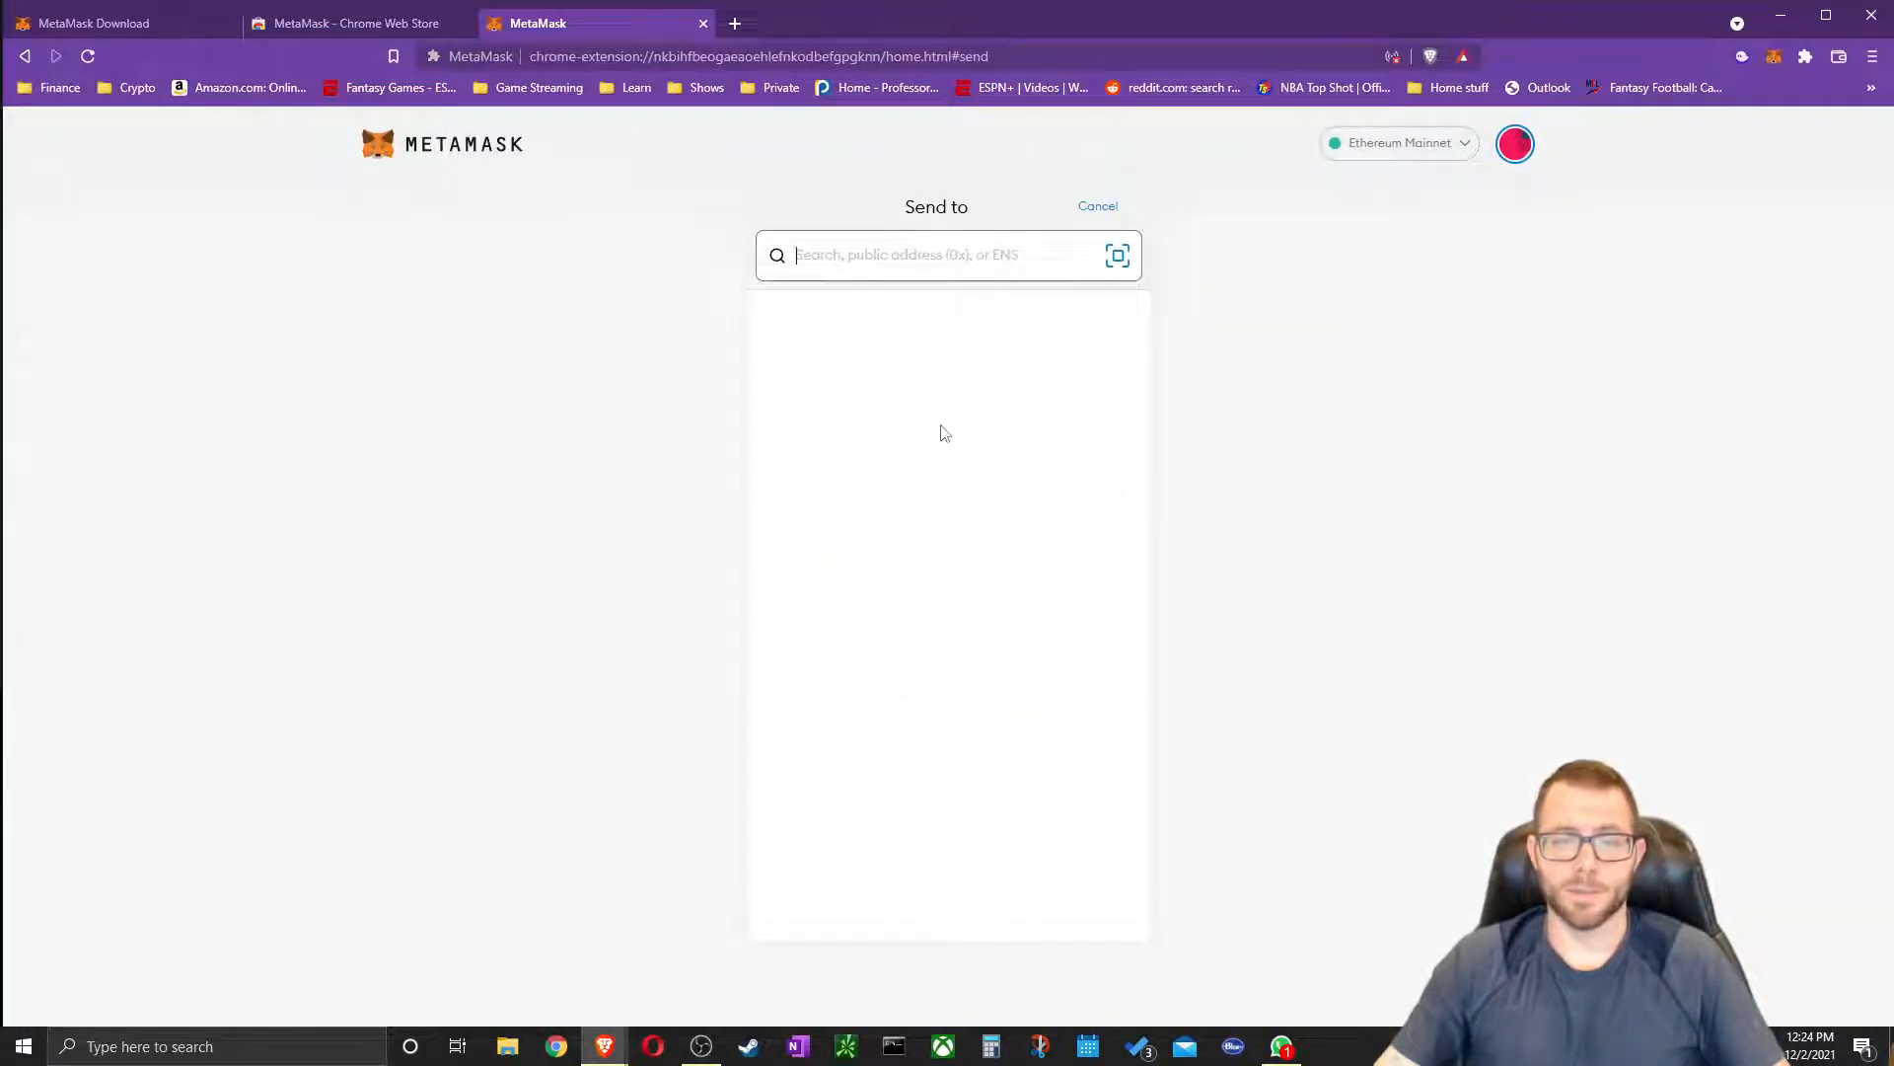
left_click(944, 430)
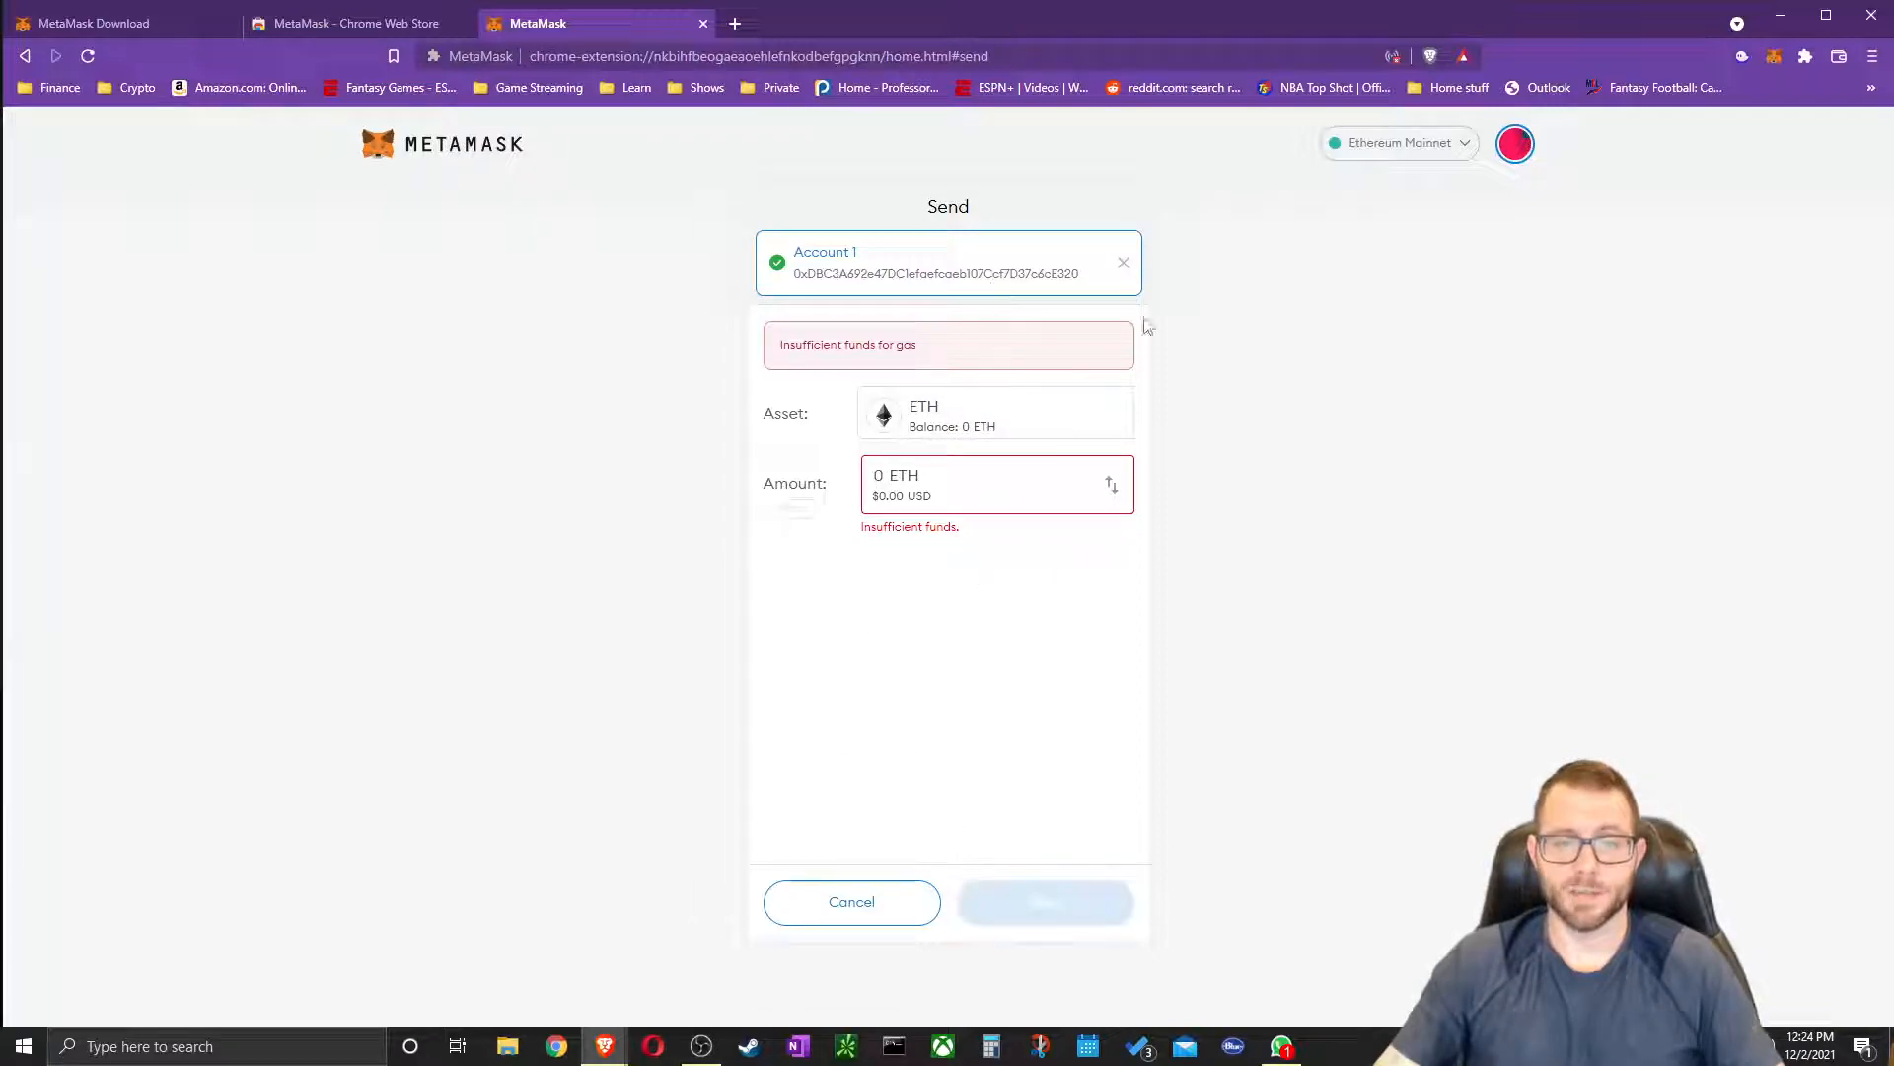
left_click(1124, 266)
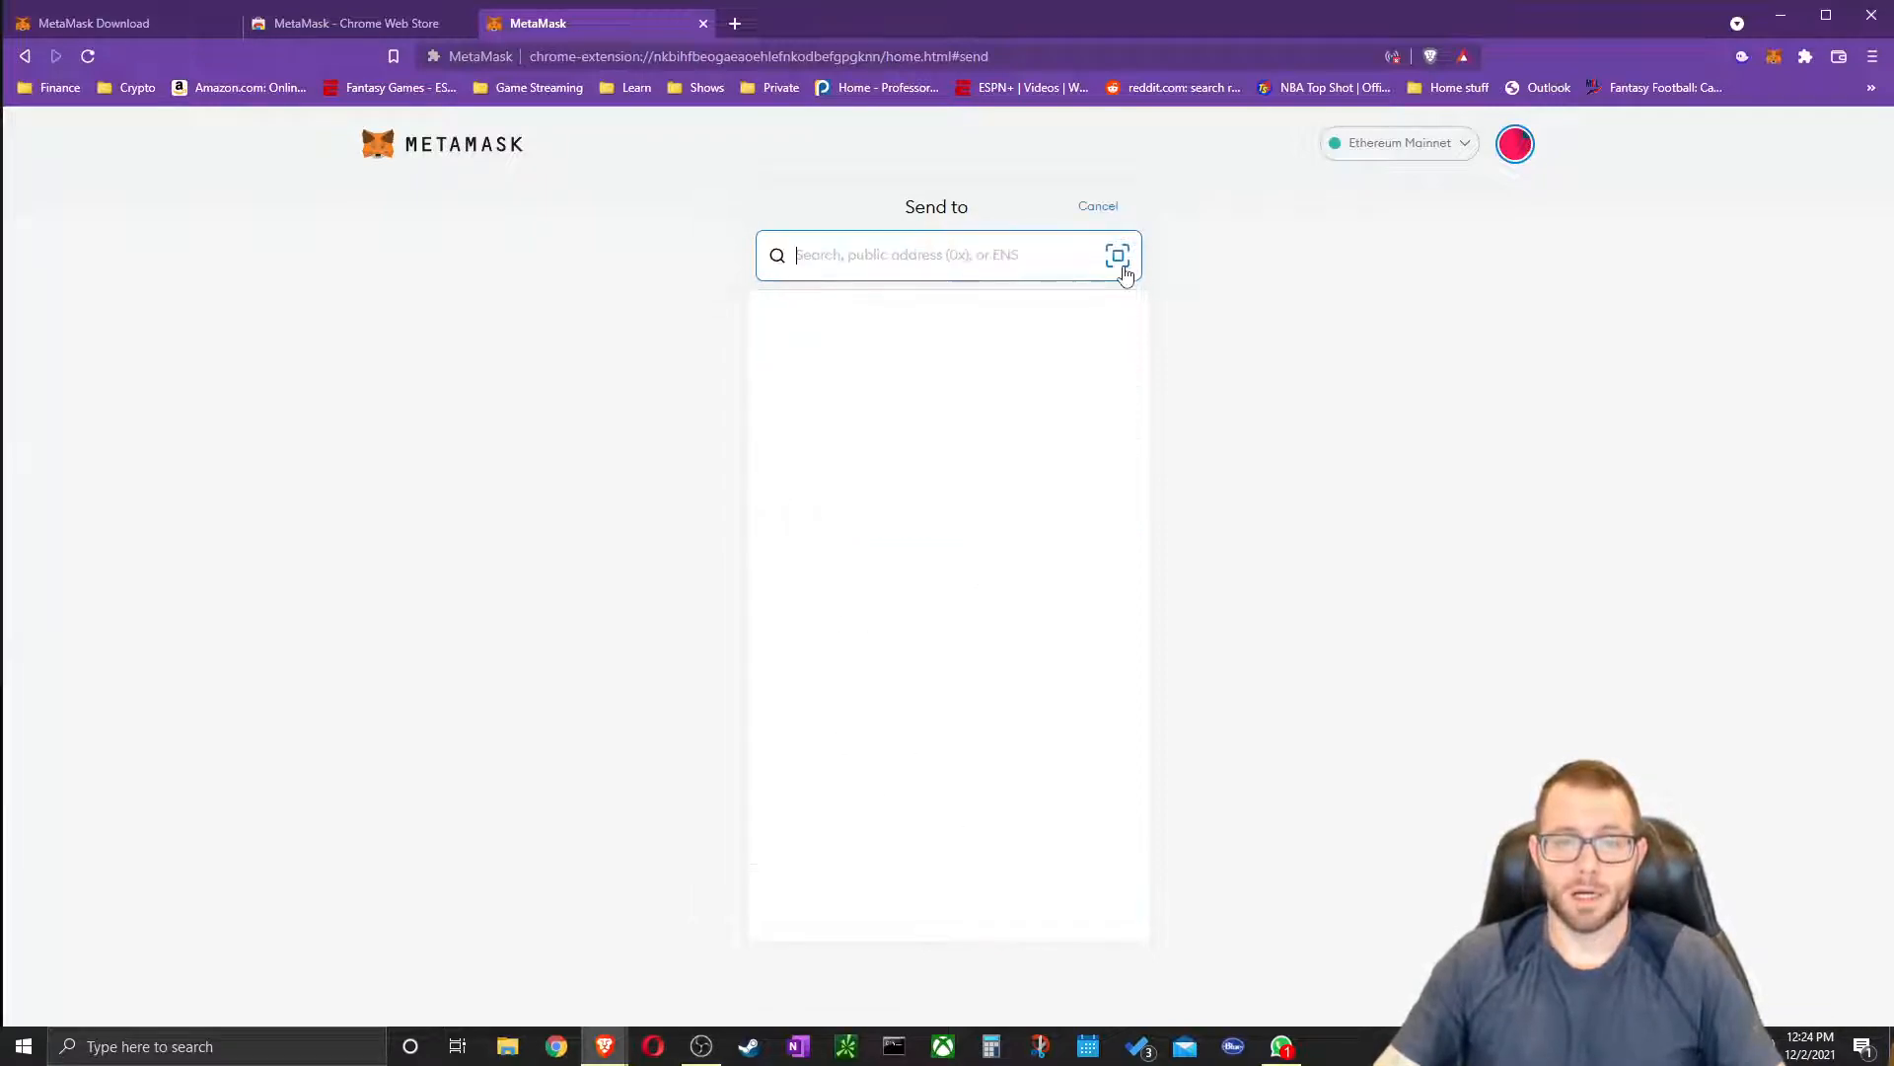
left_click(1097, 204)
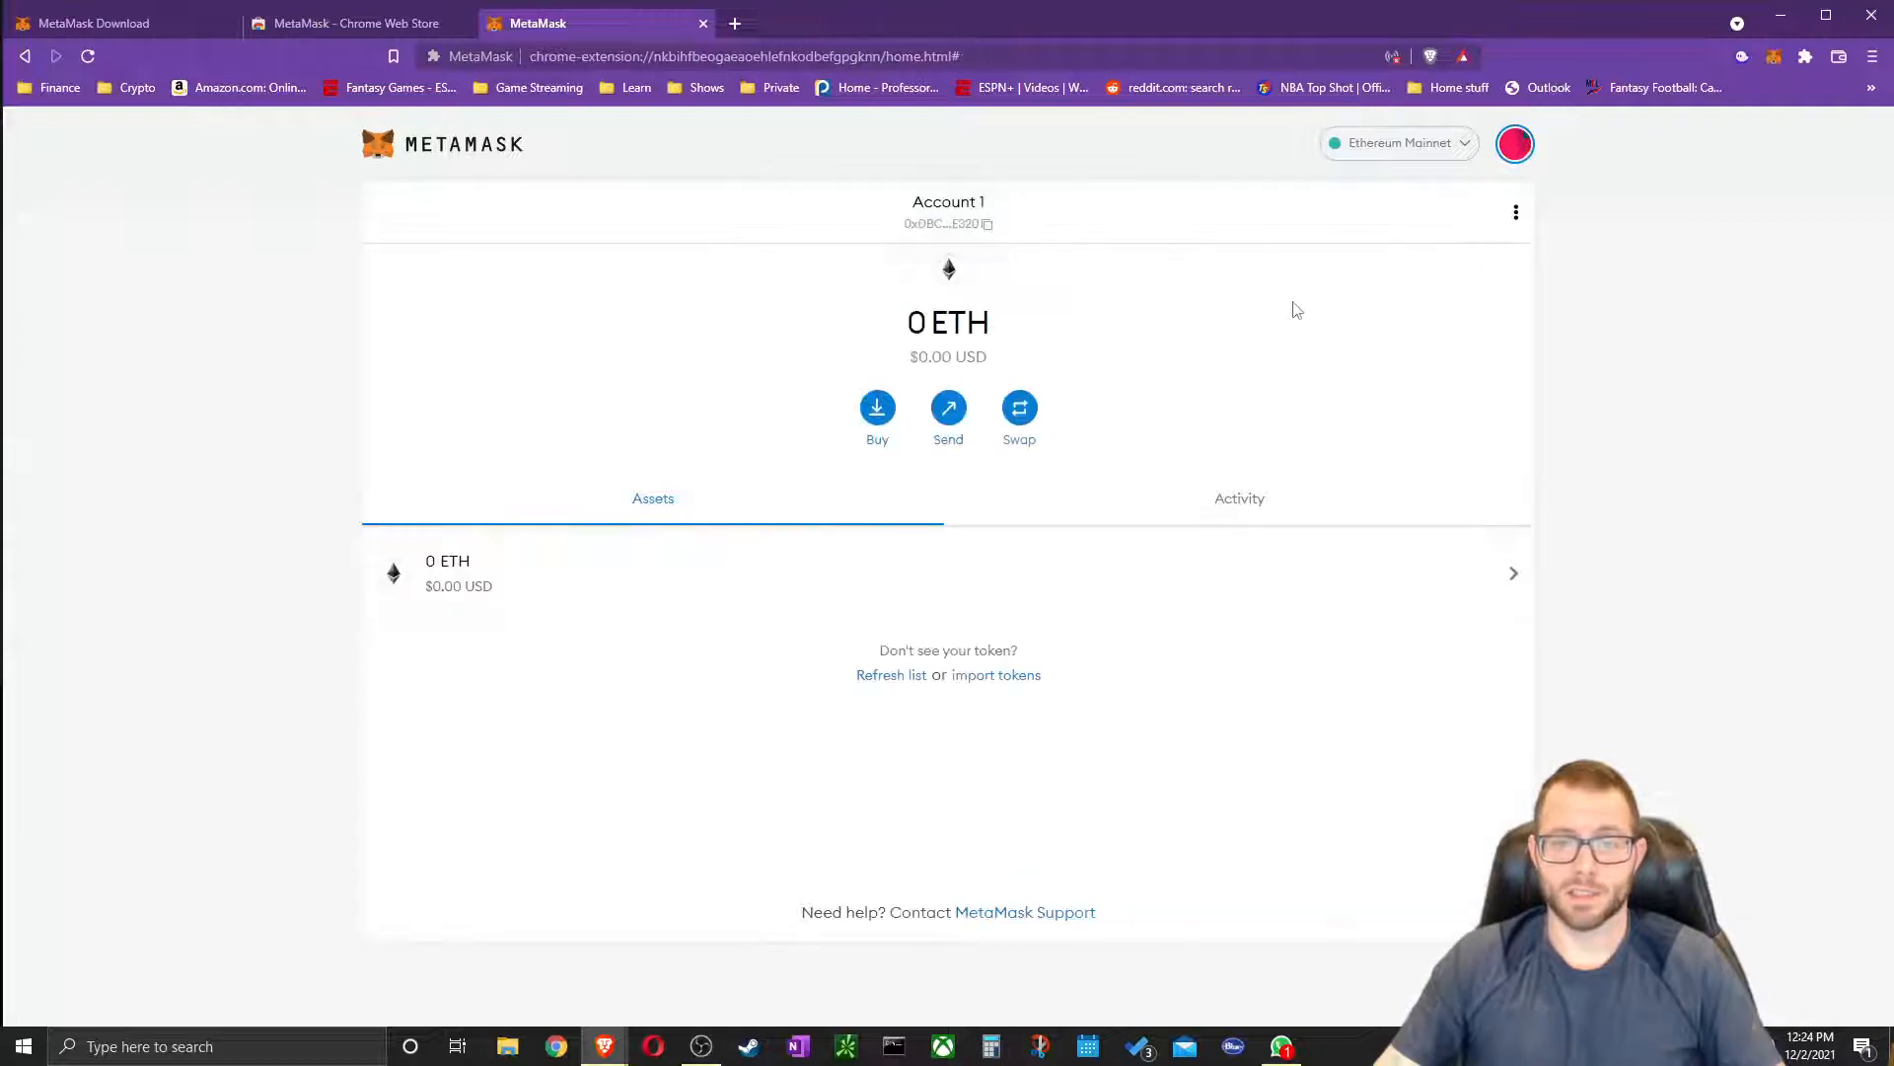
left_click(1020, 407)
left_click(992, 485)
left_click(1011, 355)
left_click(1057, 486)
scroll(922, 663, "down", 1)
scroll(923, 663, "down", 4)
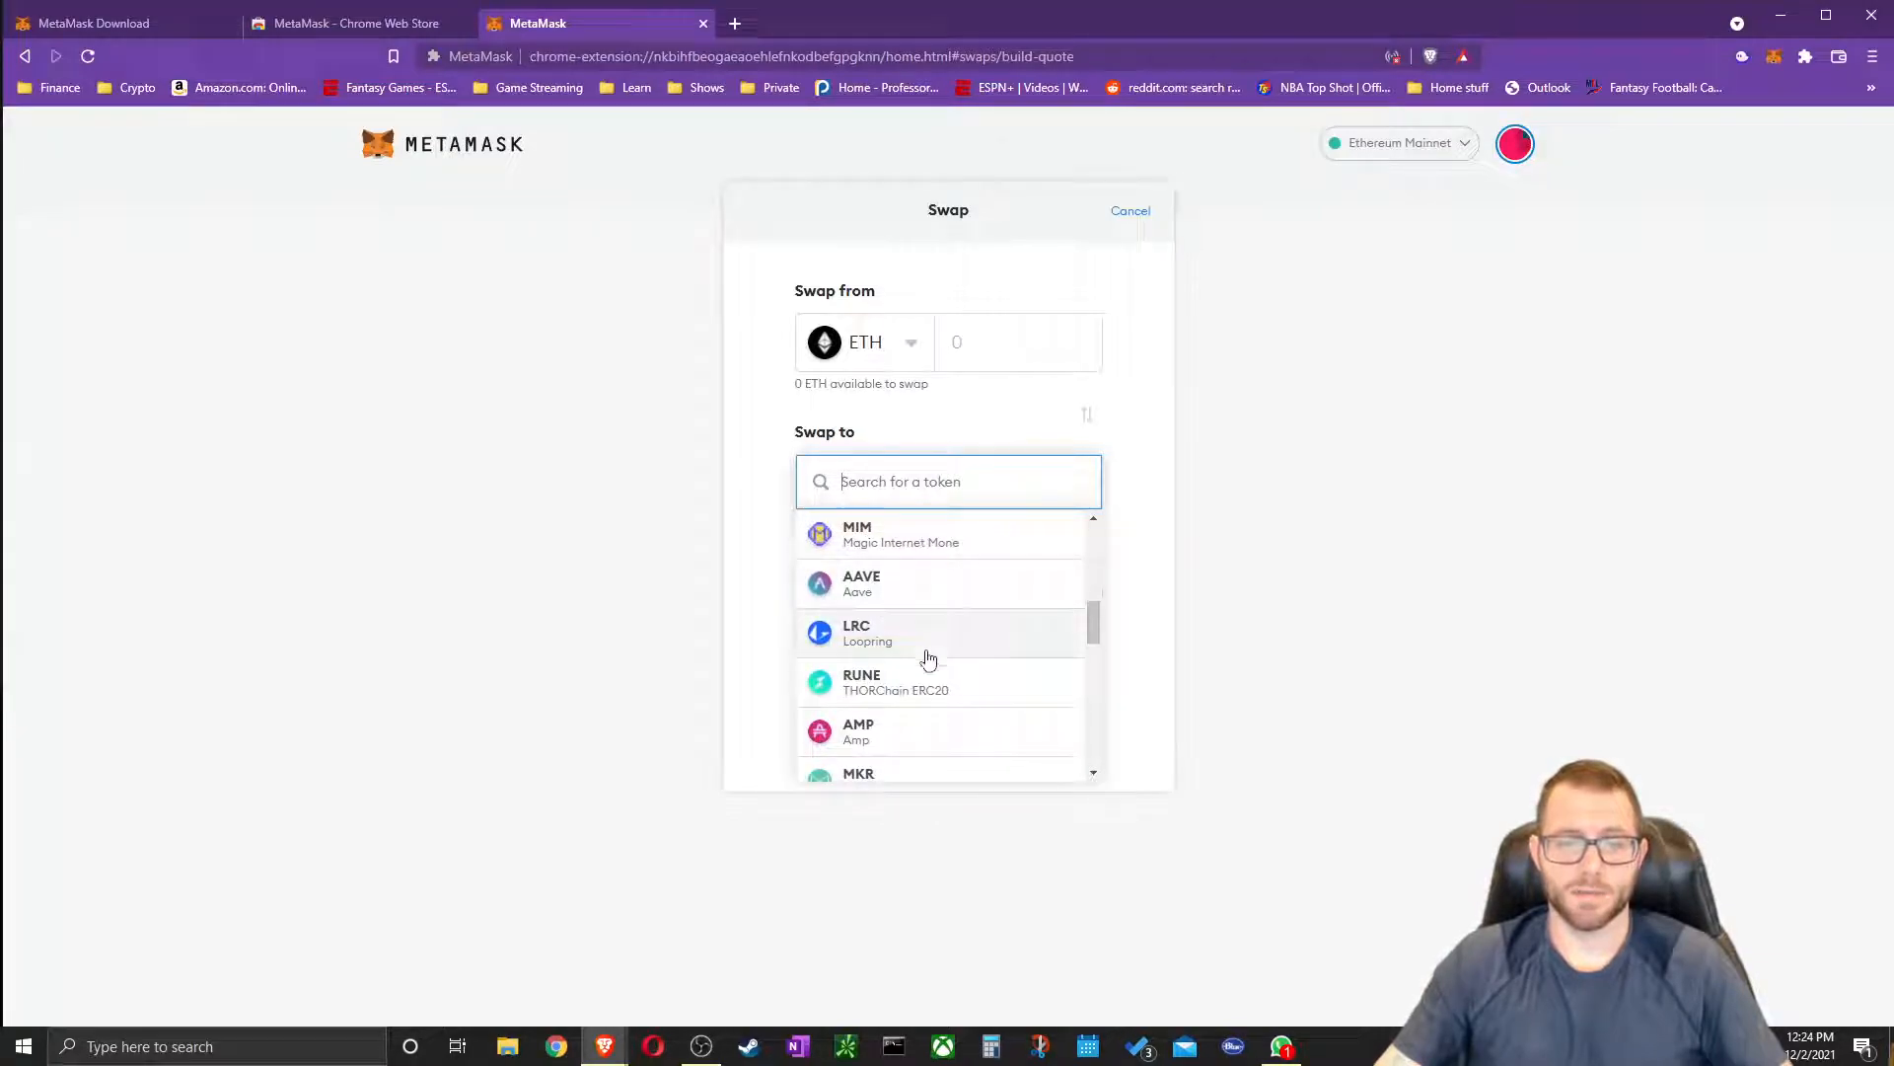
scroll(926, 655, "up", 1)
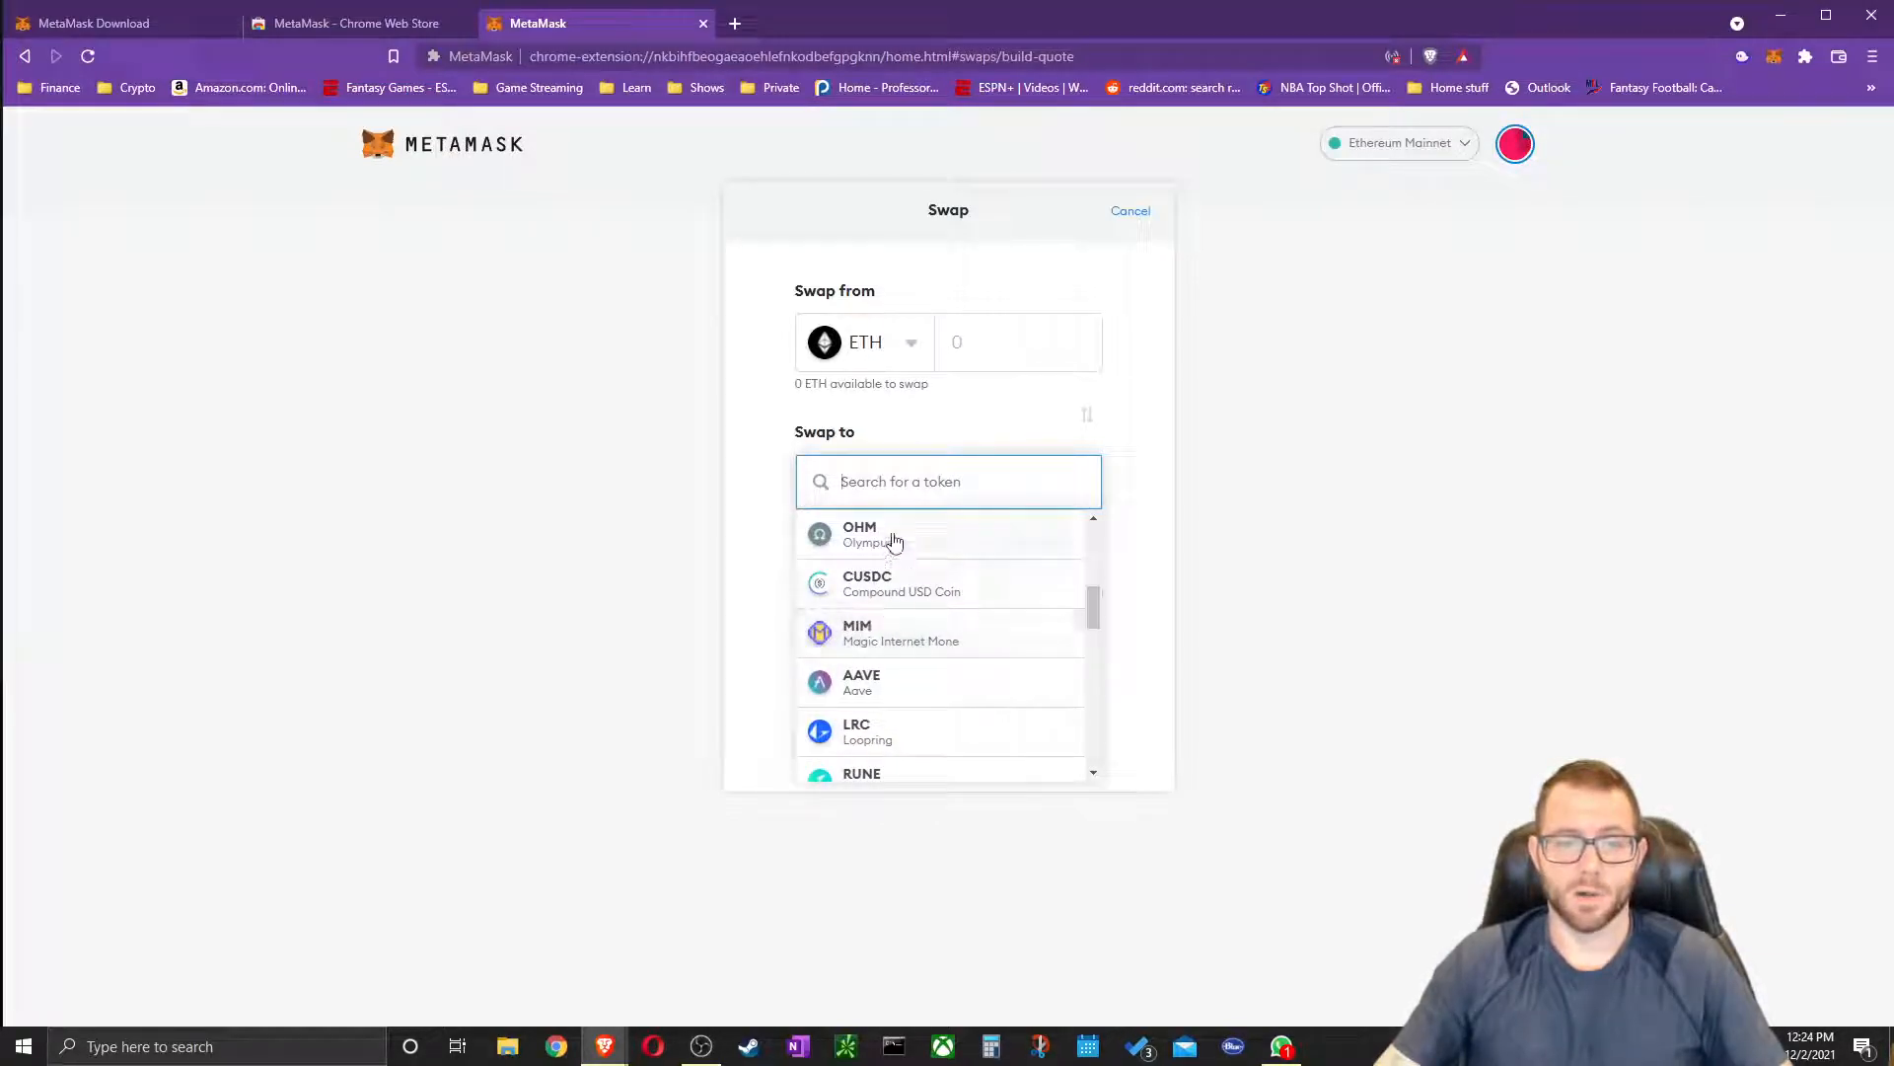
scroll(928, 653, "down", 1)
scroll(918, 659, "down", 1)
scroll(922, 671, "up", 6)
left_click(1147, 290)
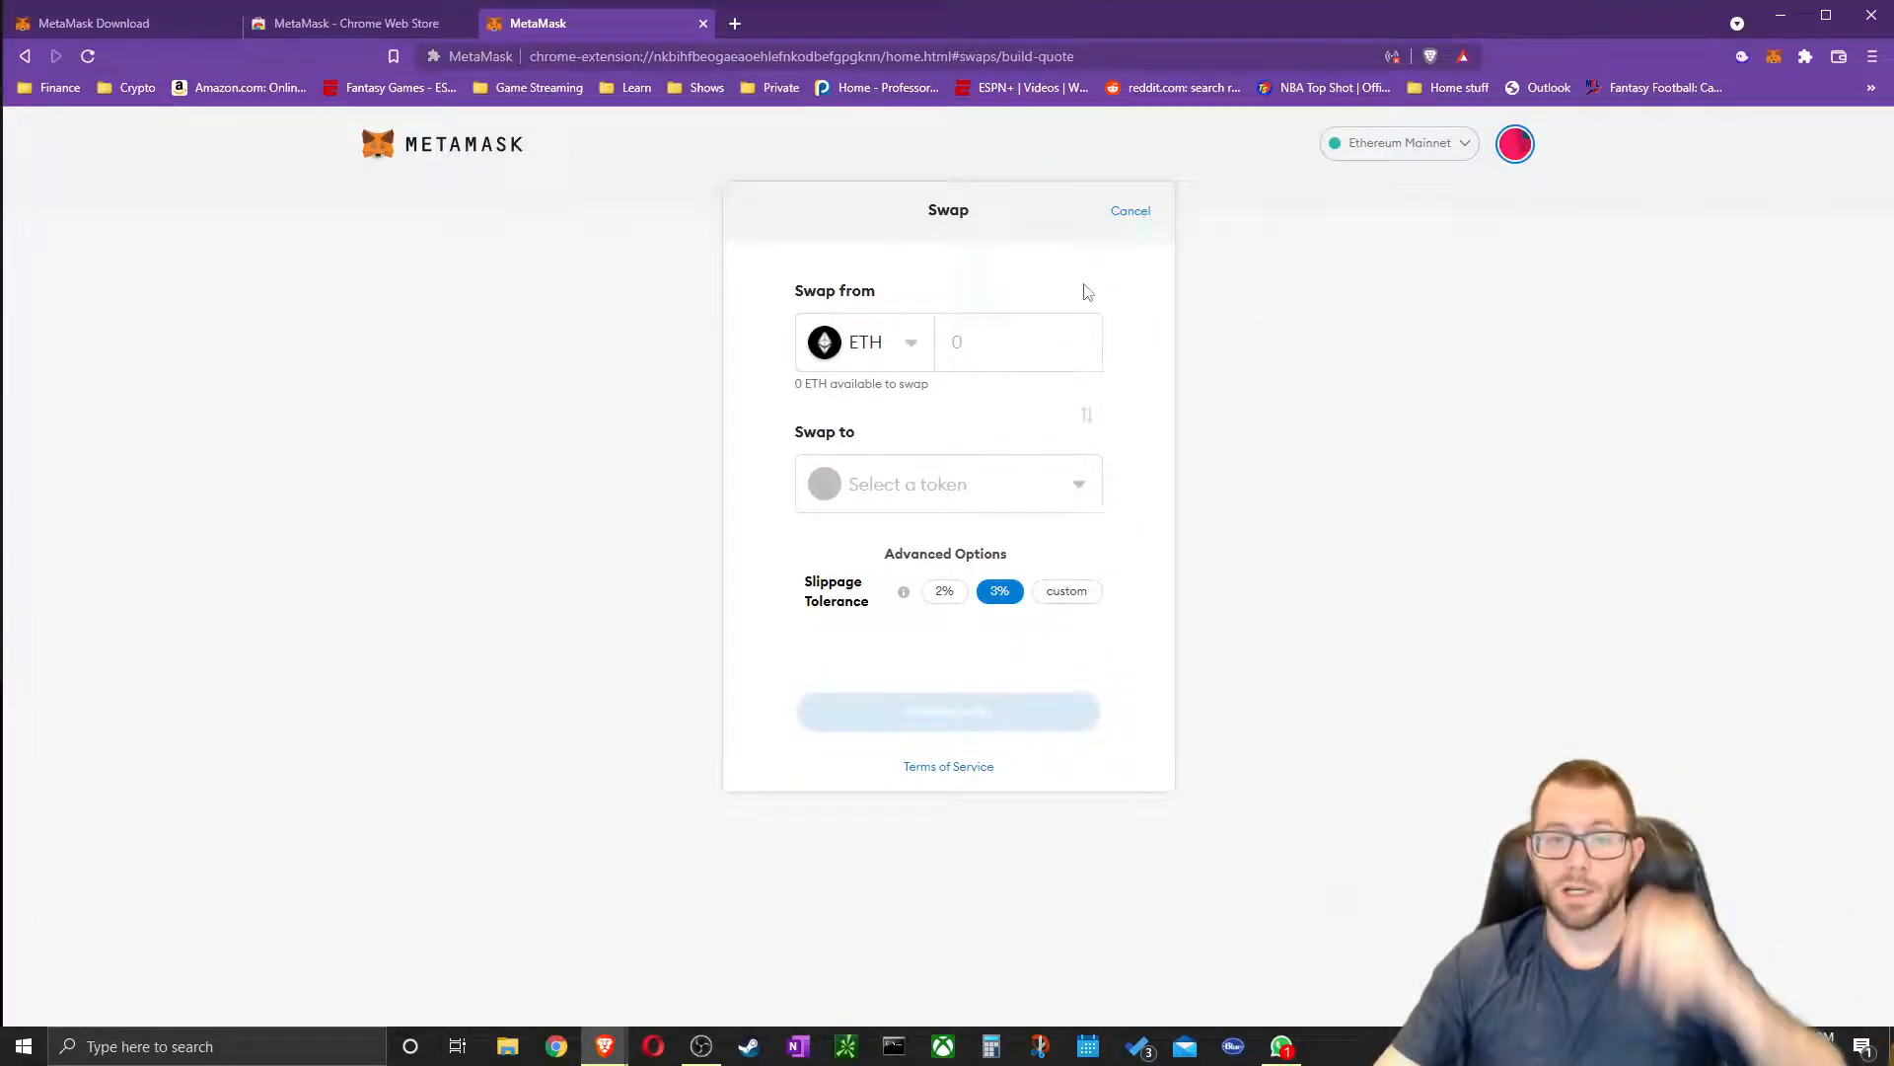
left_click(983, 347)
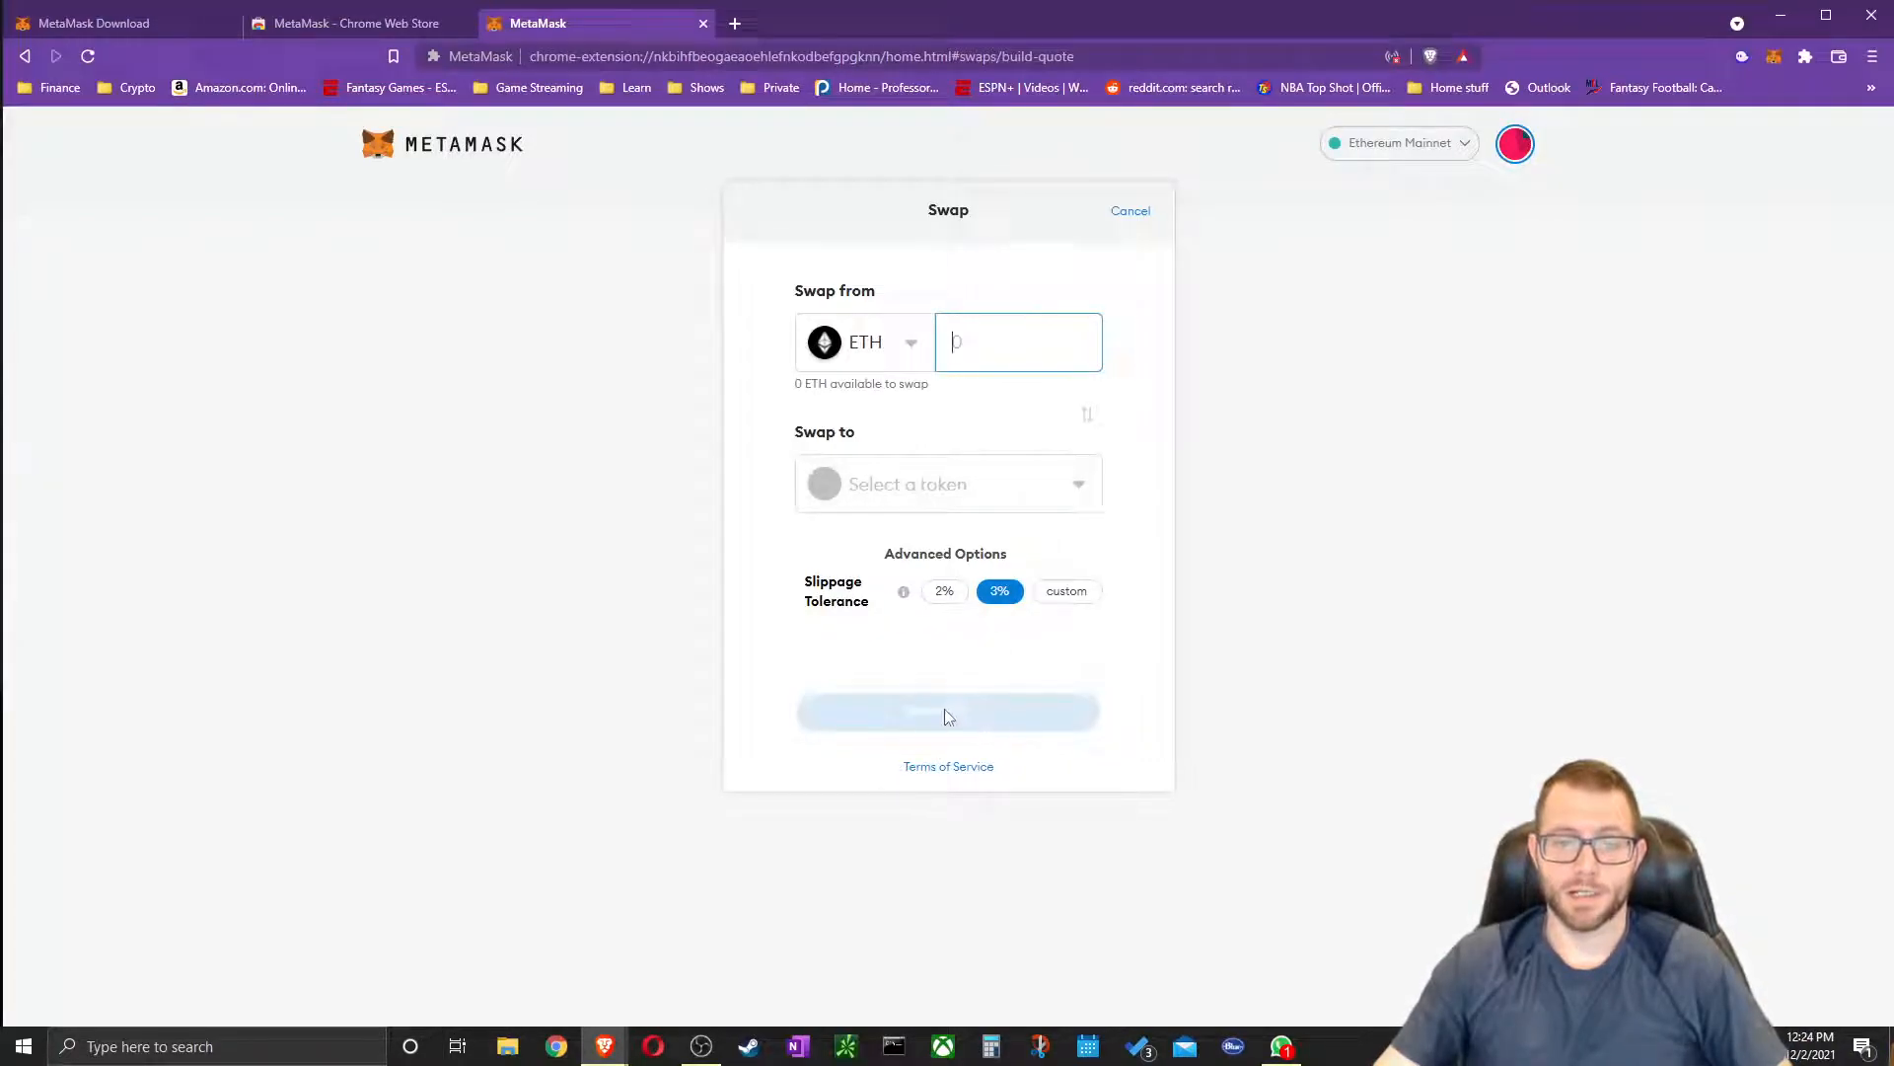
left_click(1132, 213)
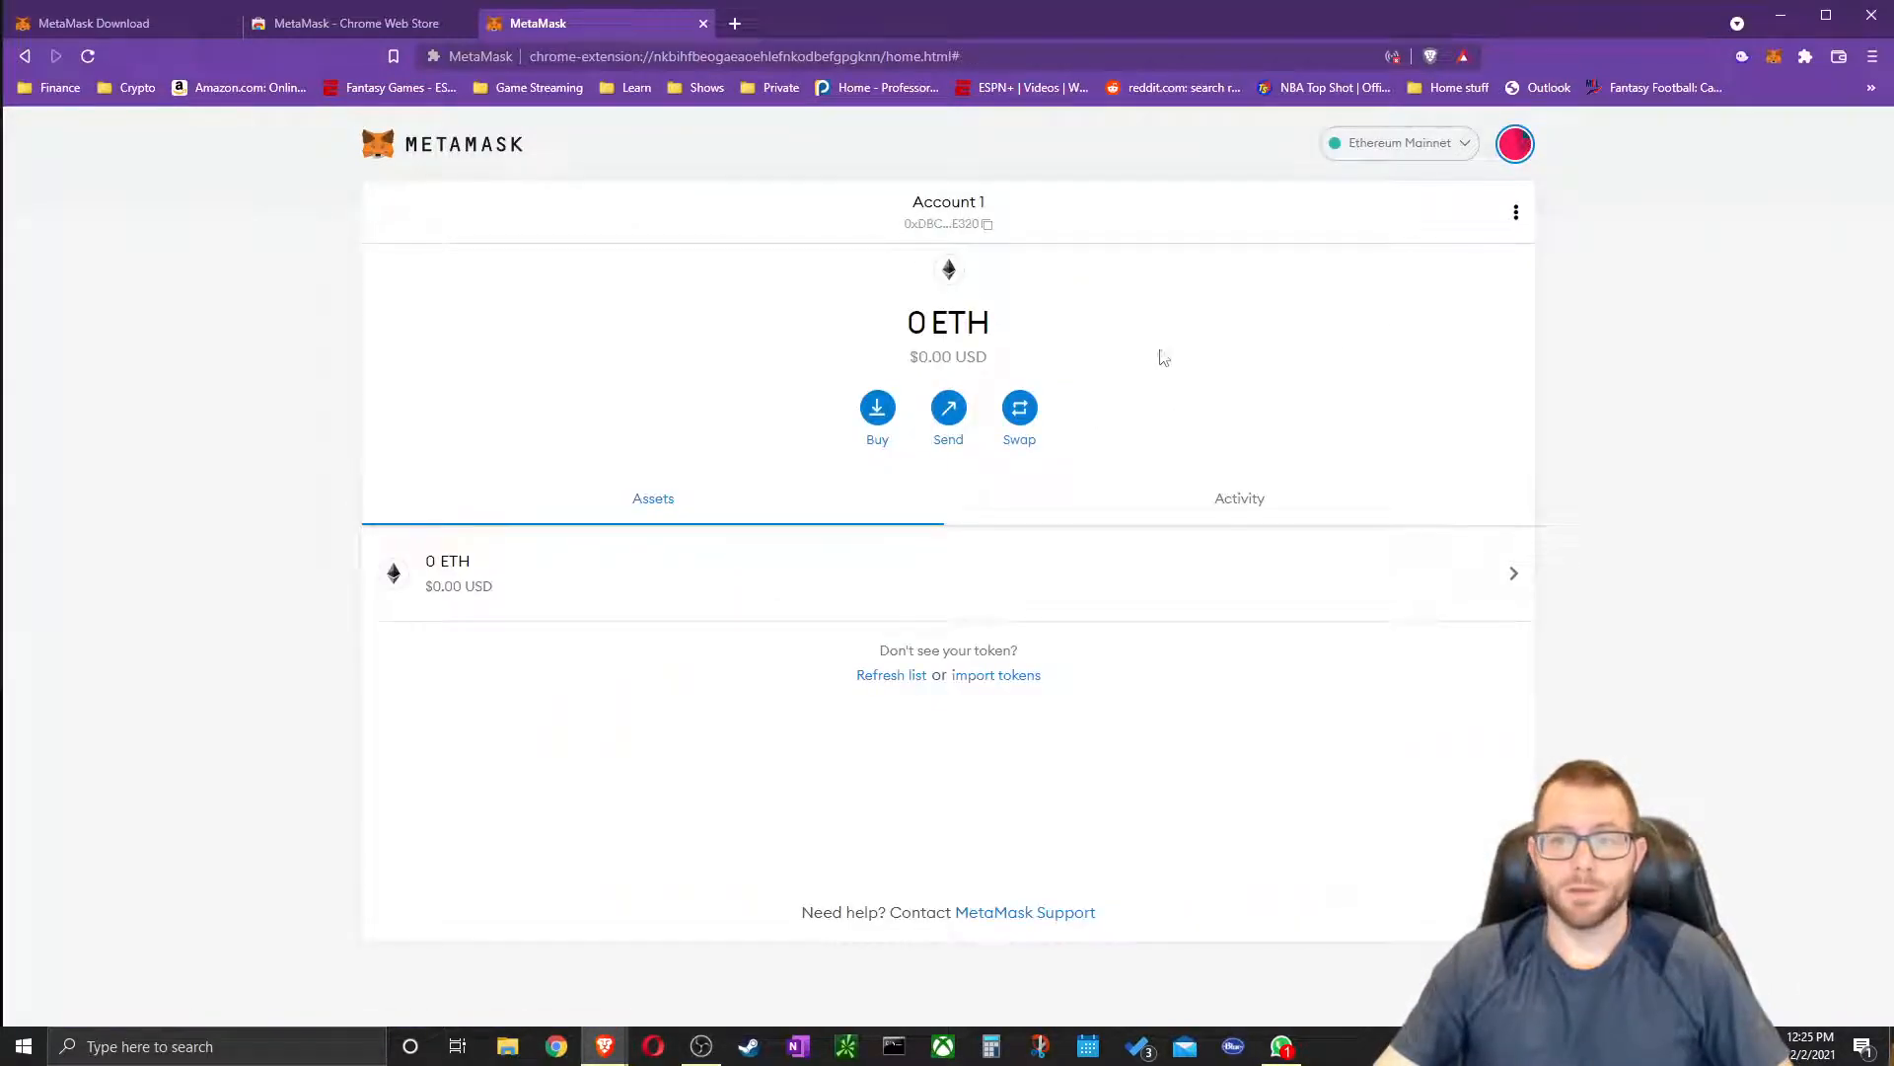
left_click(1517, 215)
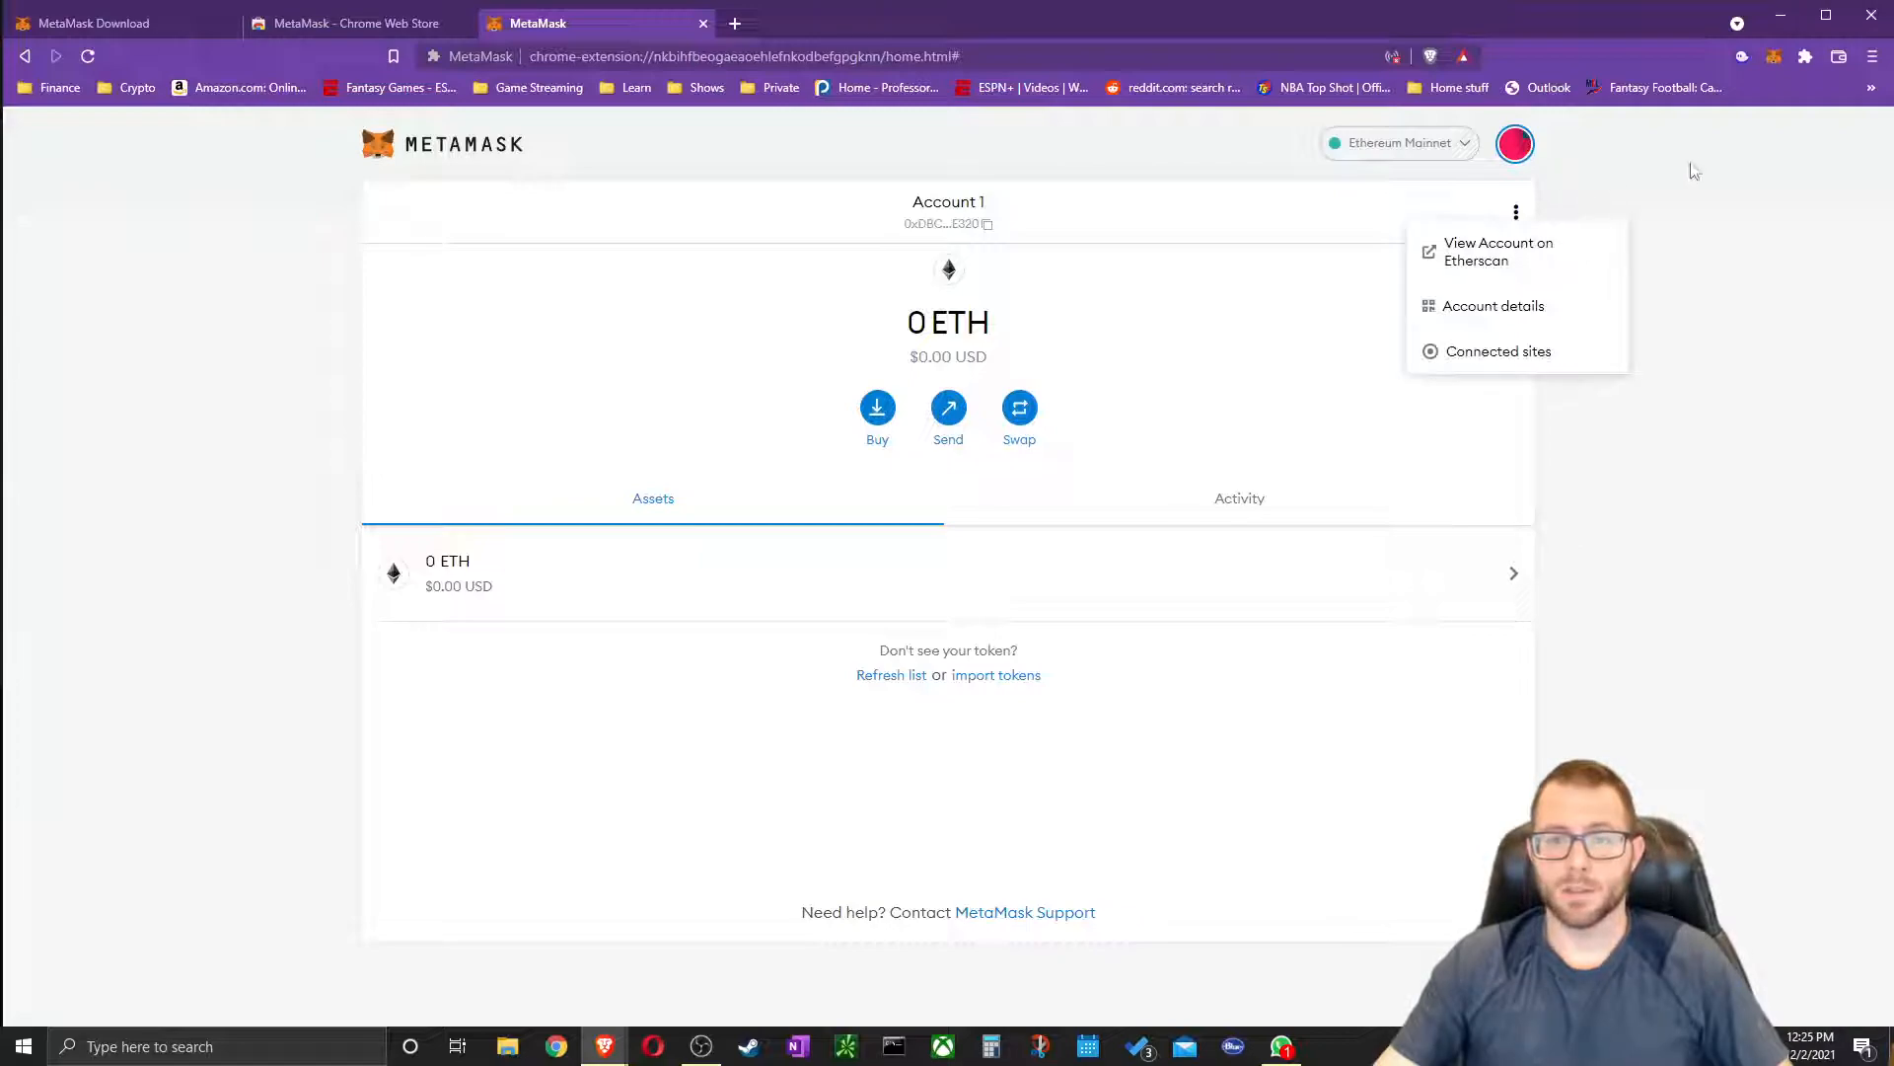
left_click(1510, 264)
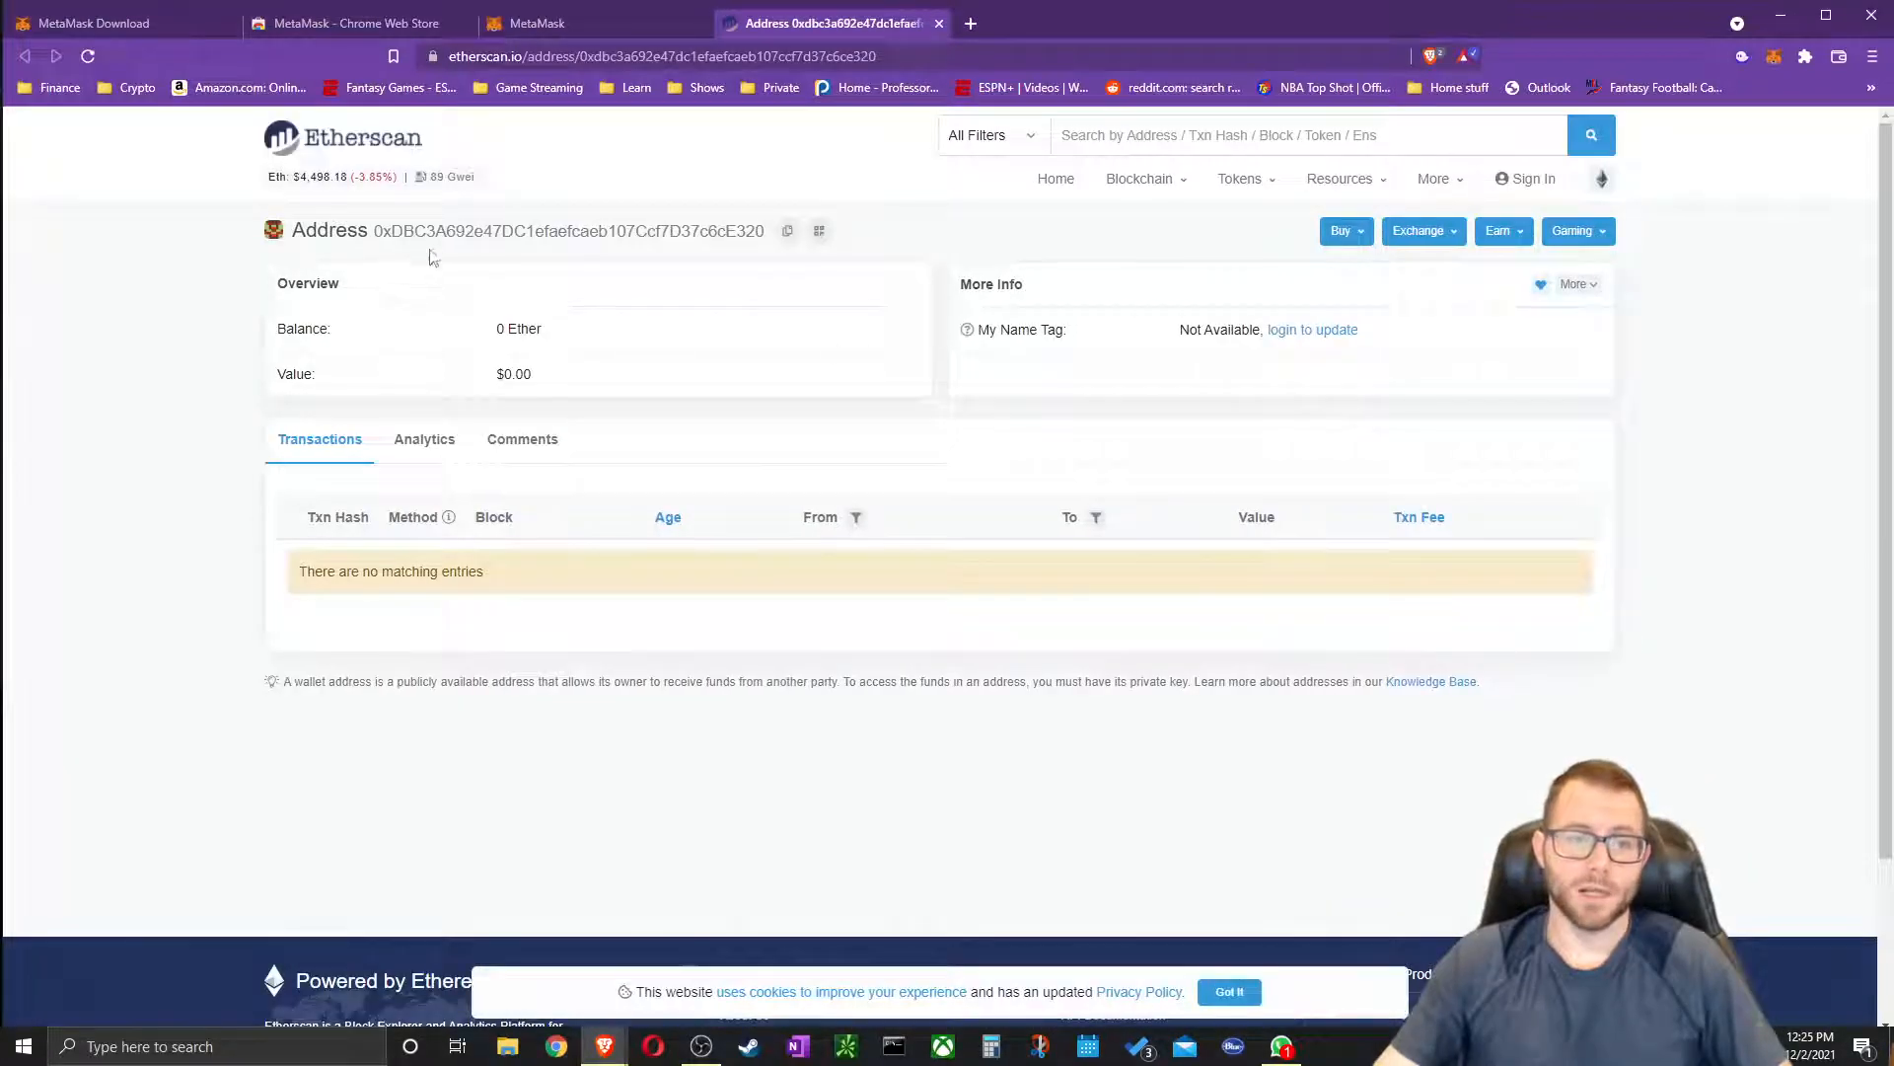
left_click_drag(366, 226, 527, 231)
left_click(682, 231)
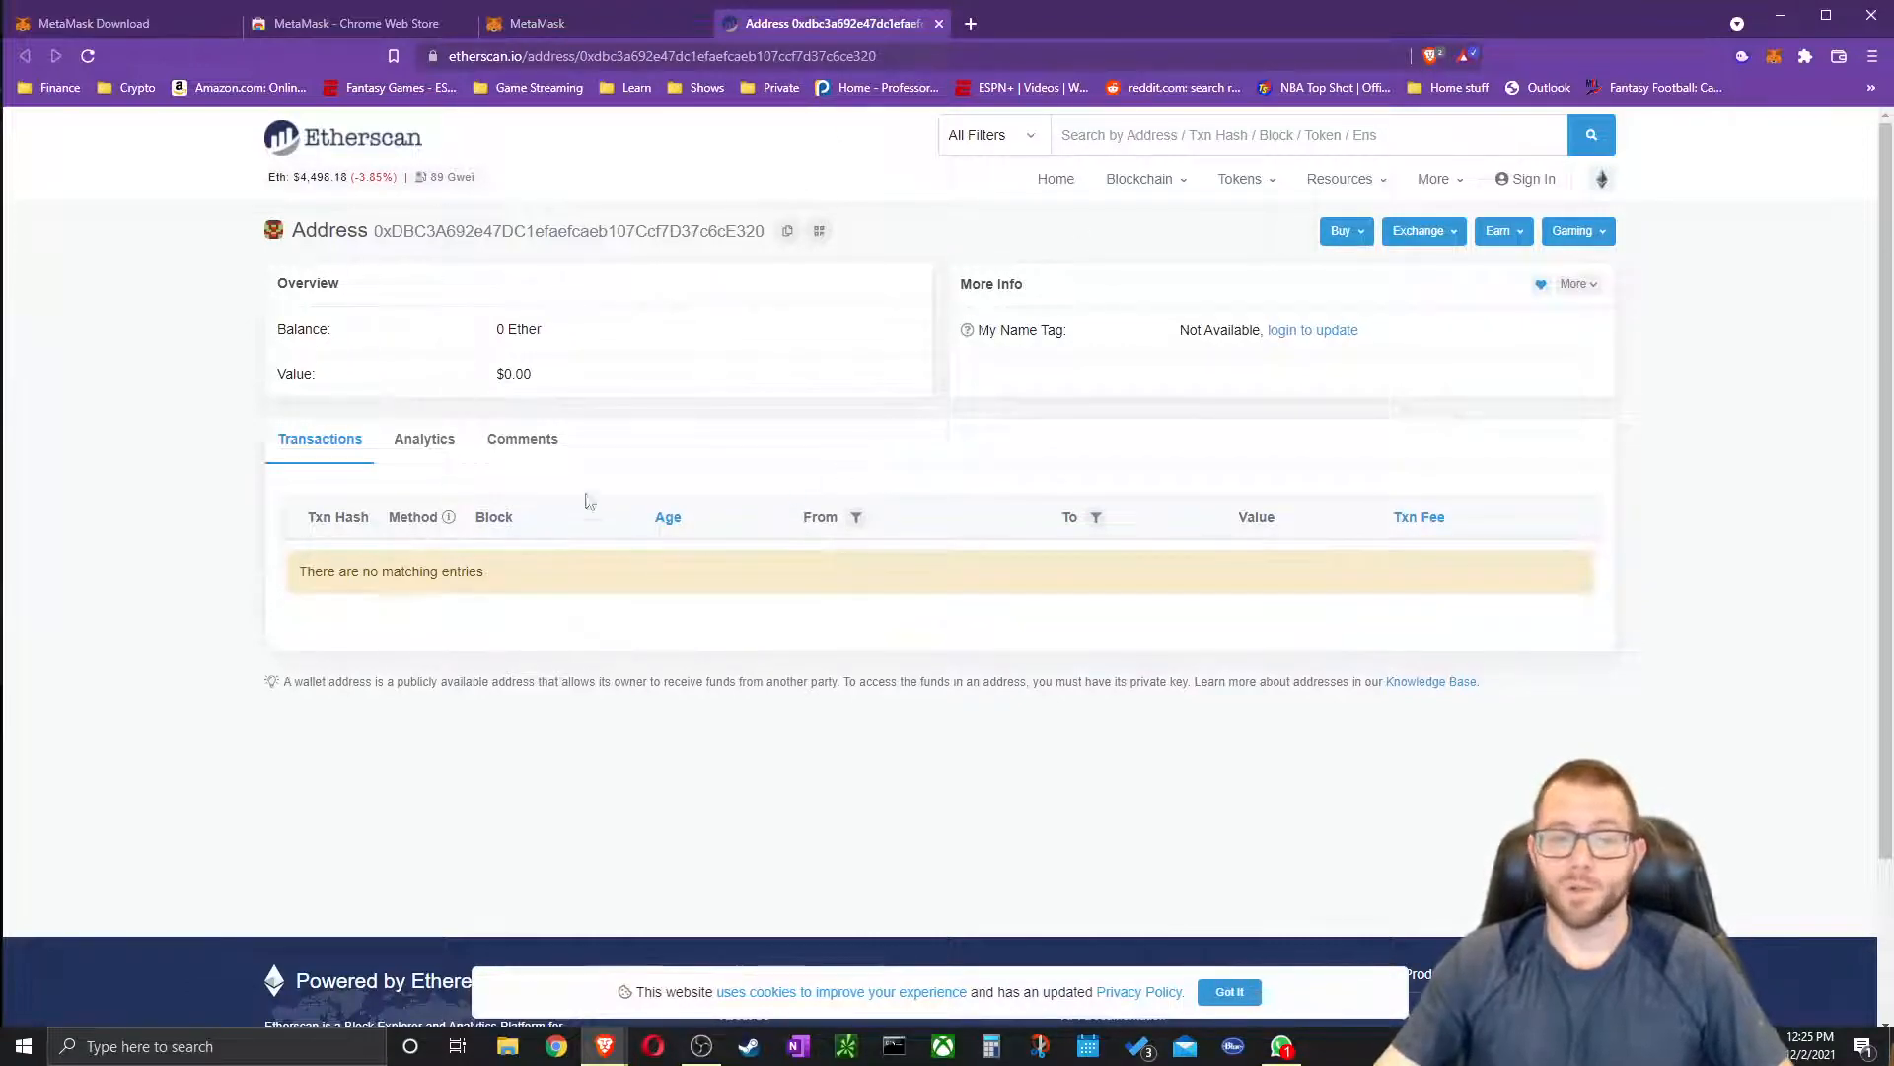
left_click(938, 28)
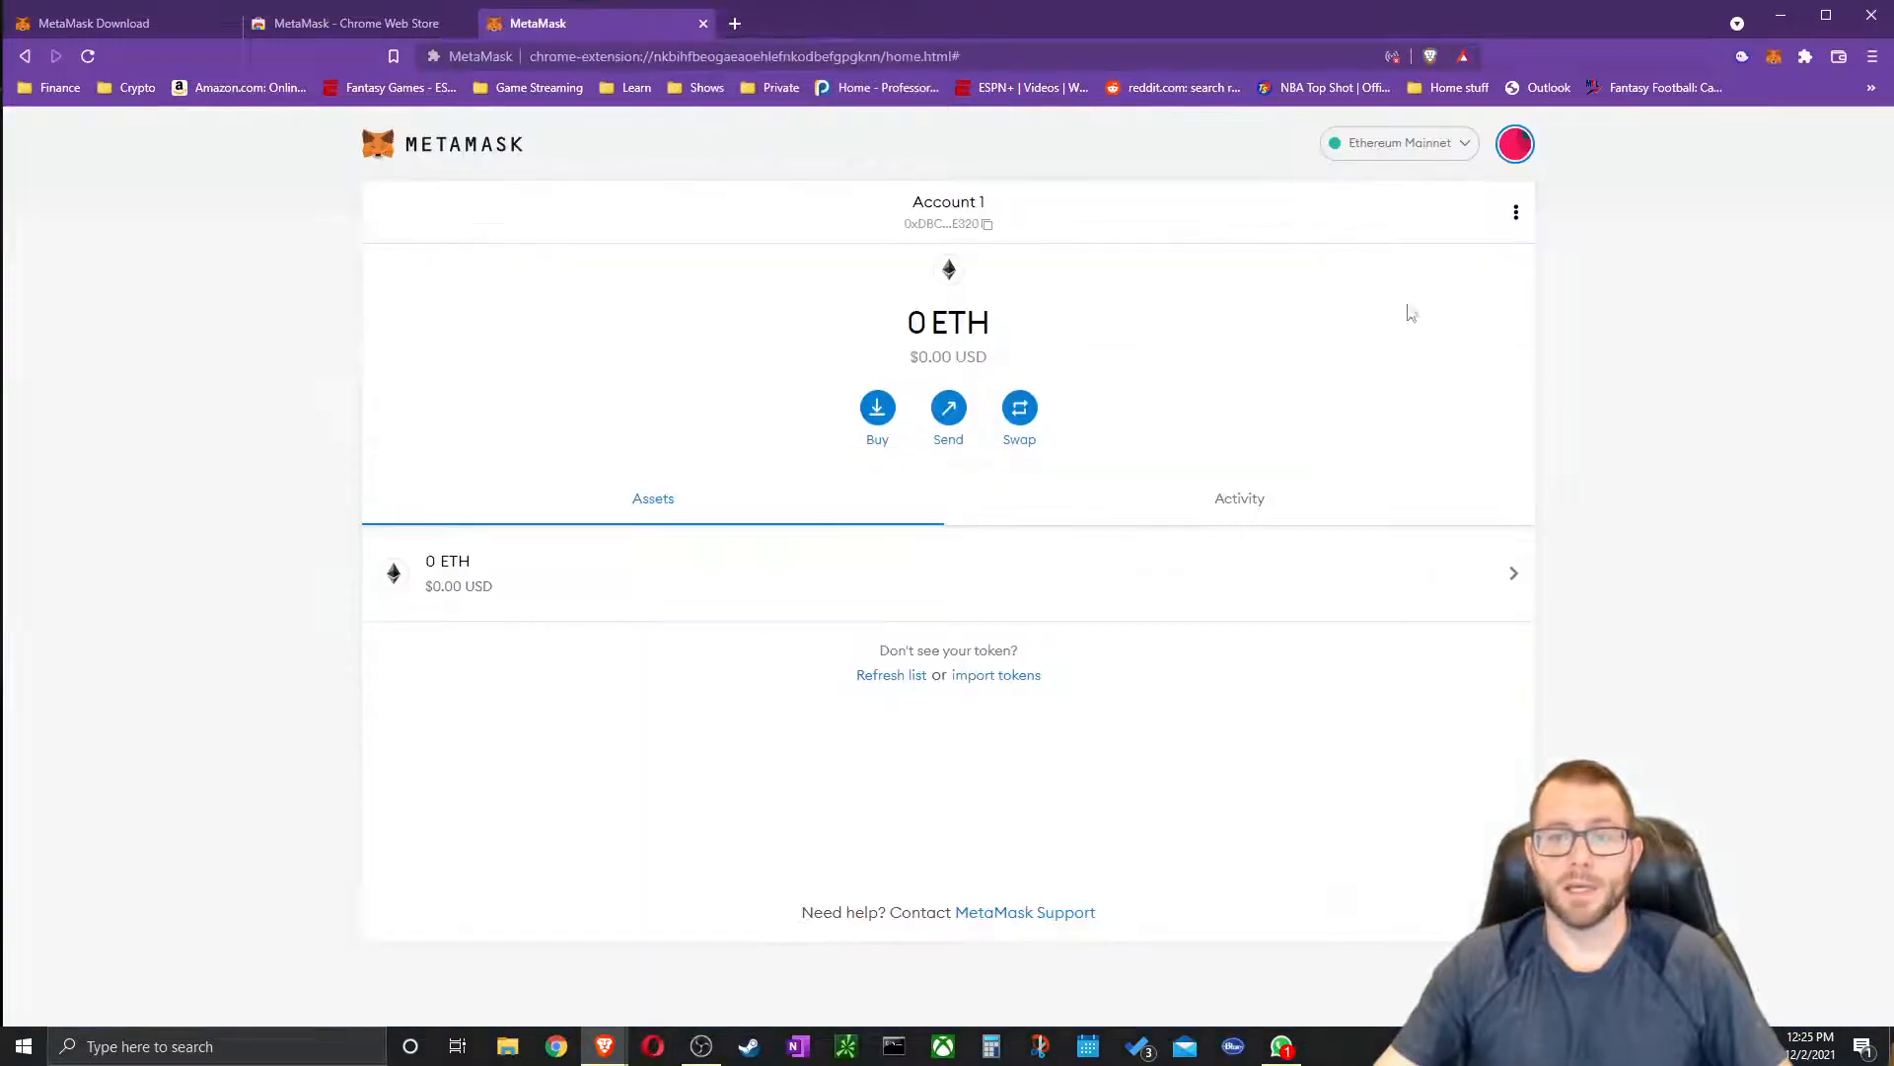
left_click(1515, 213)
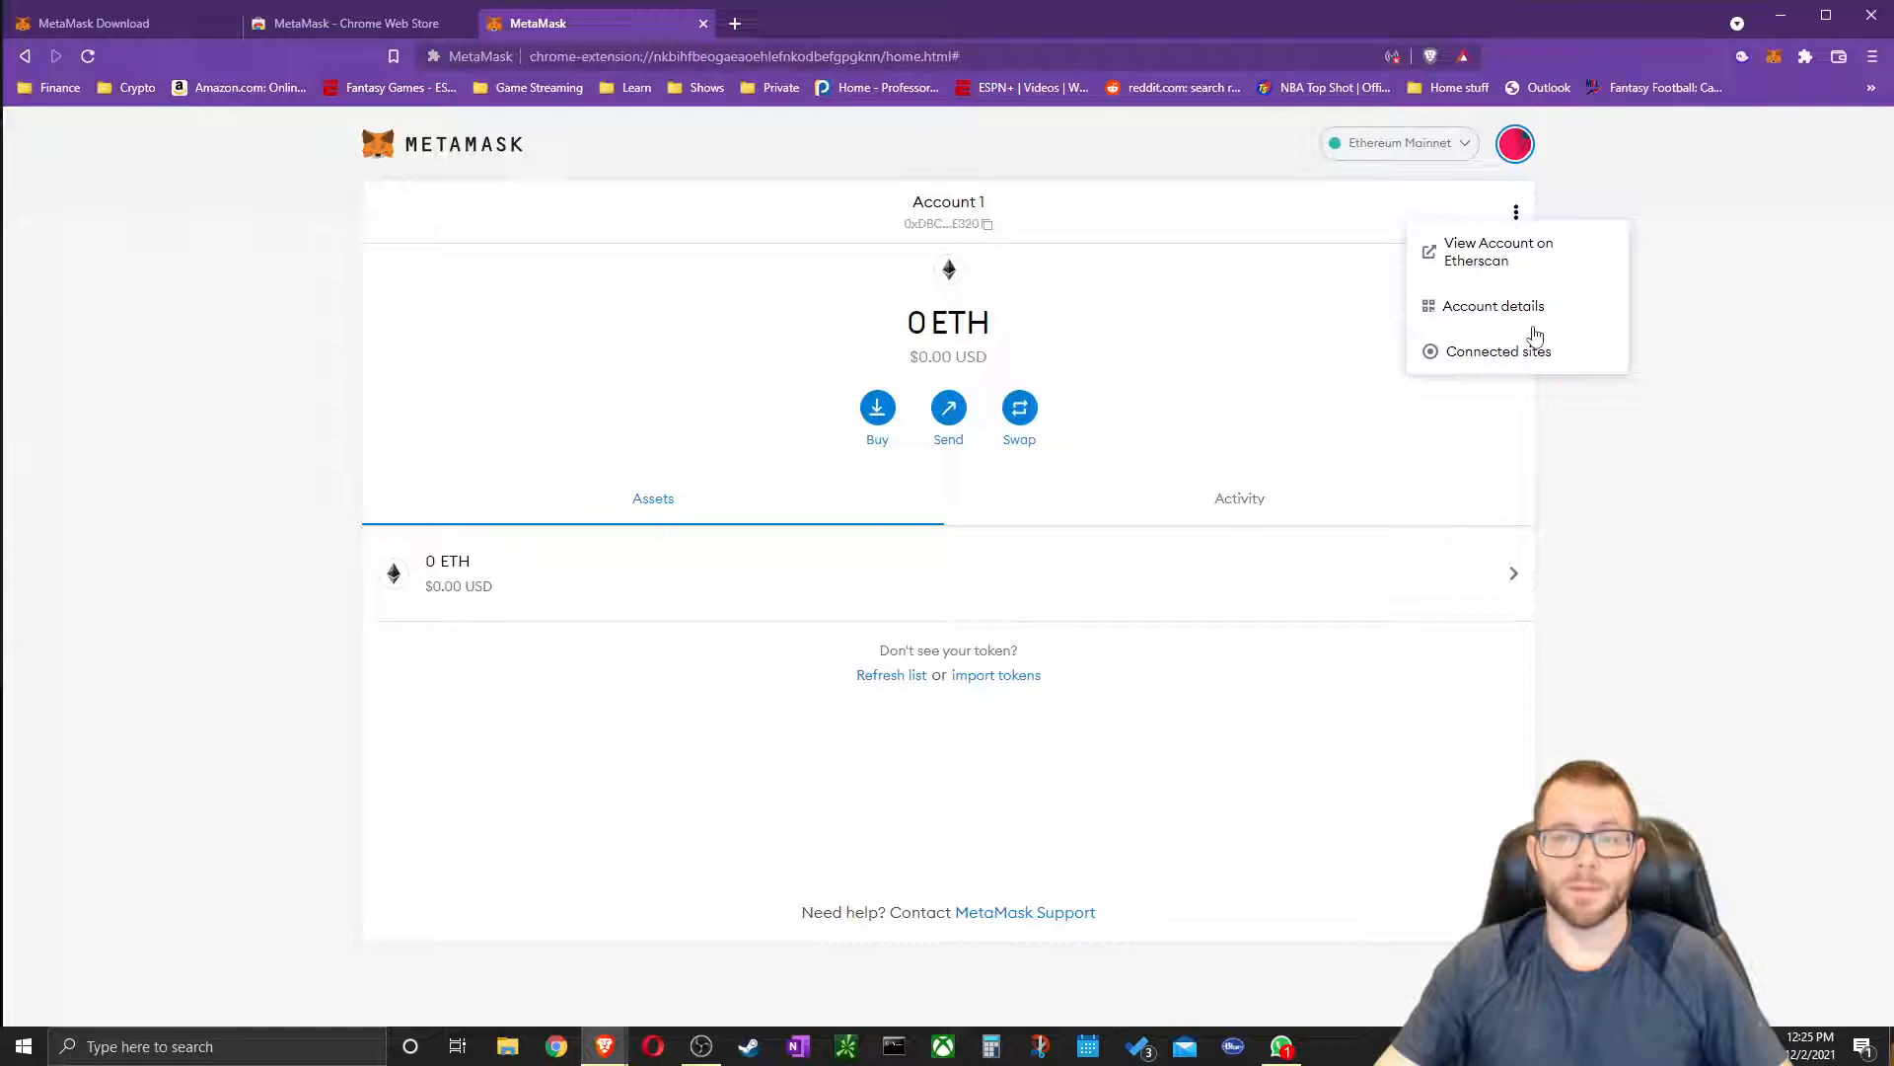
left_click(1776, 59)
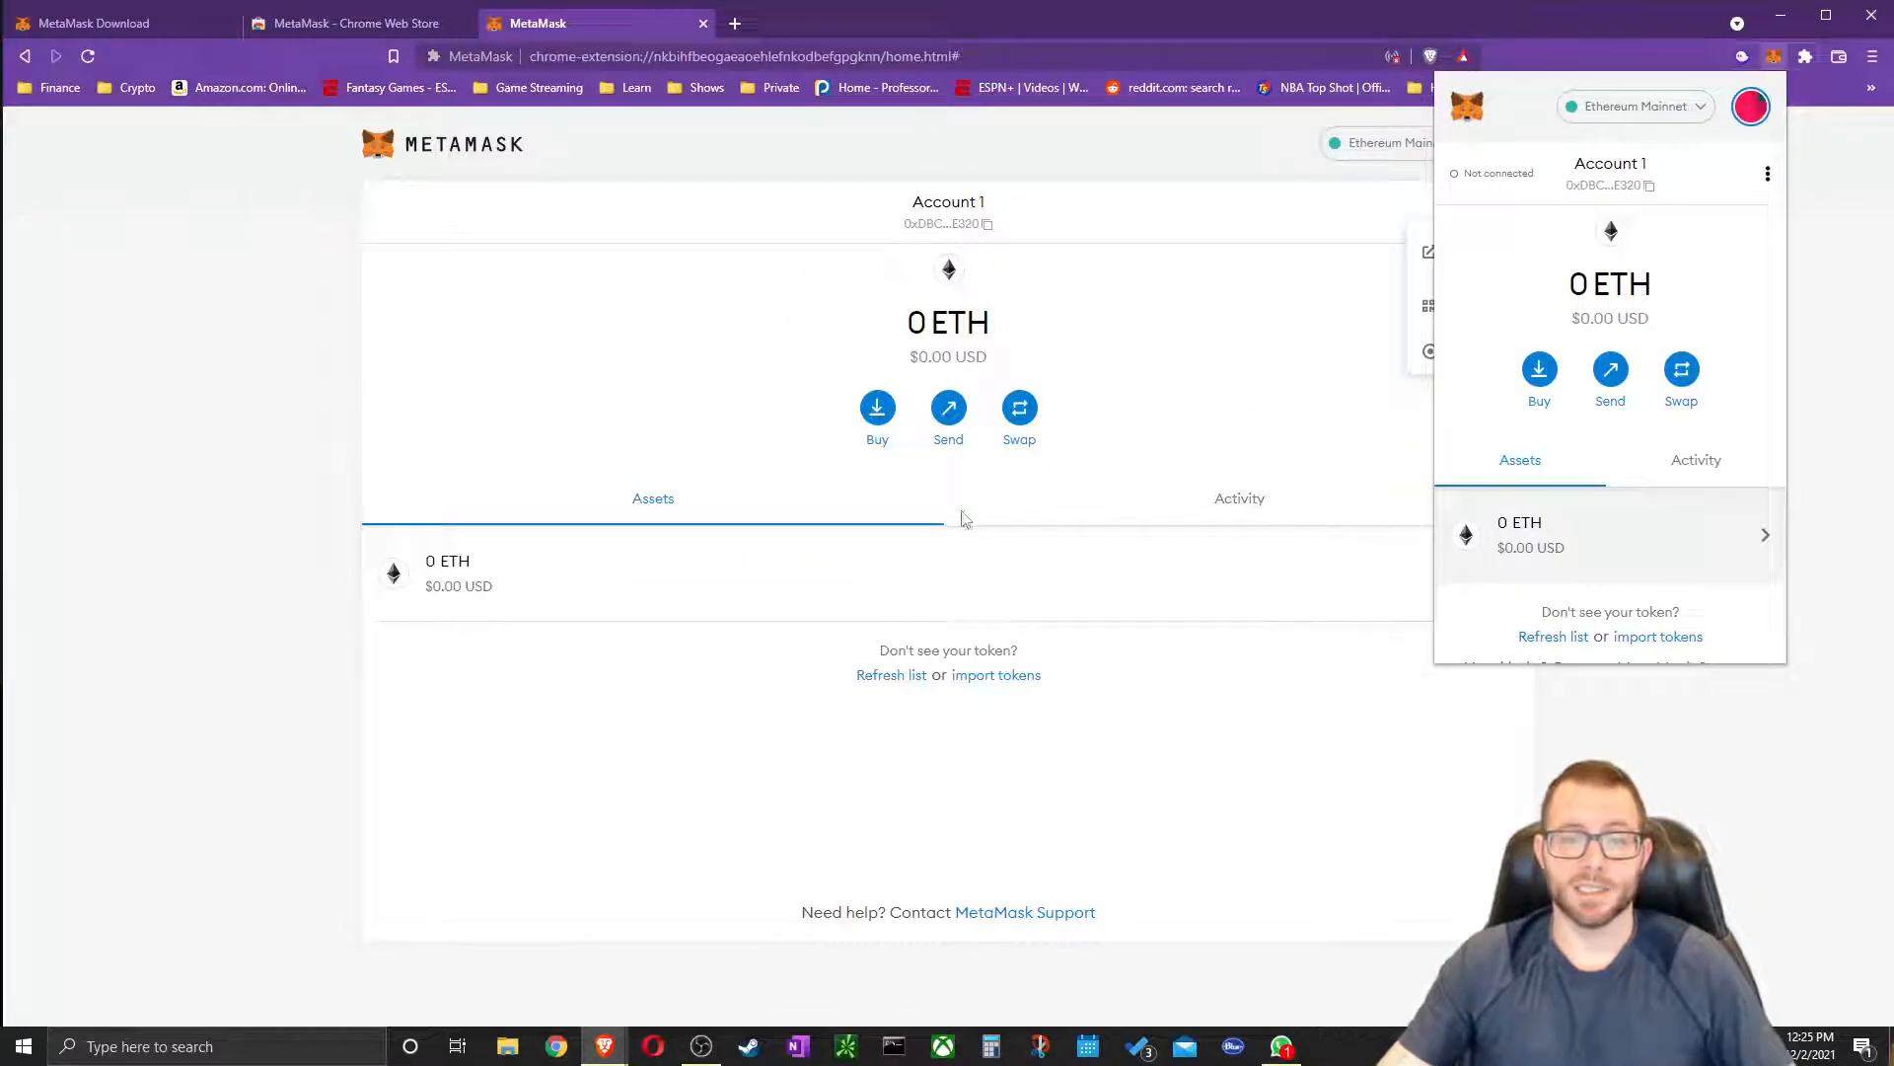
scroll(1628, 464, "down", 1)
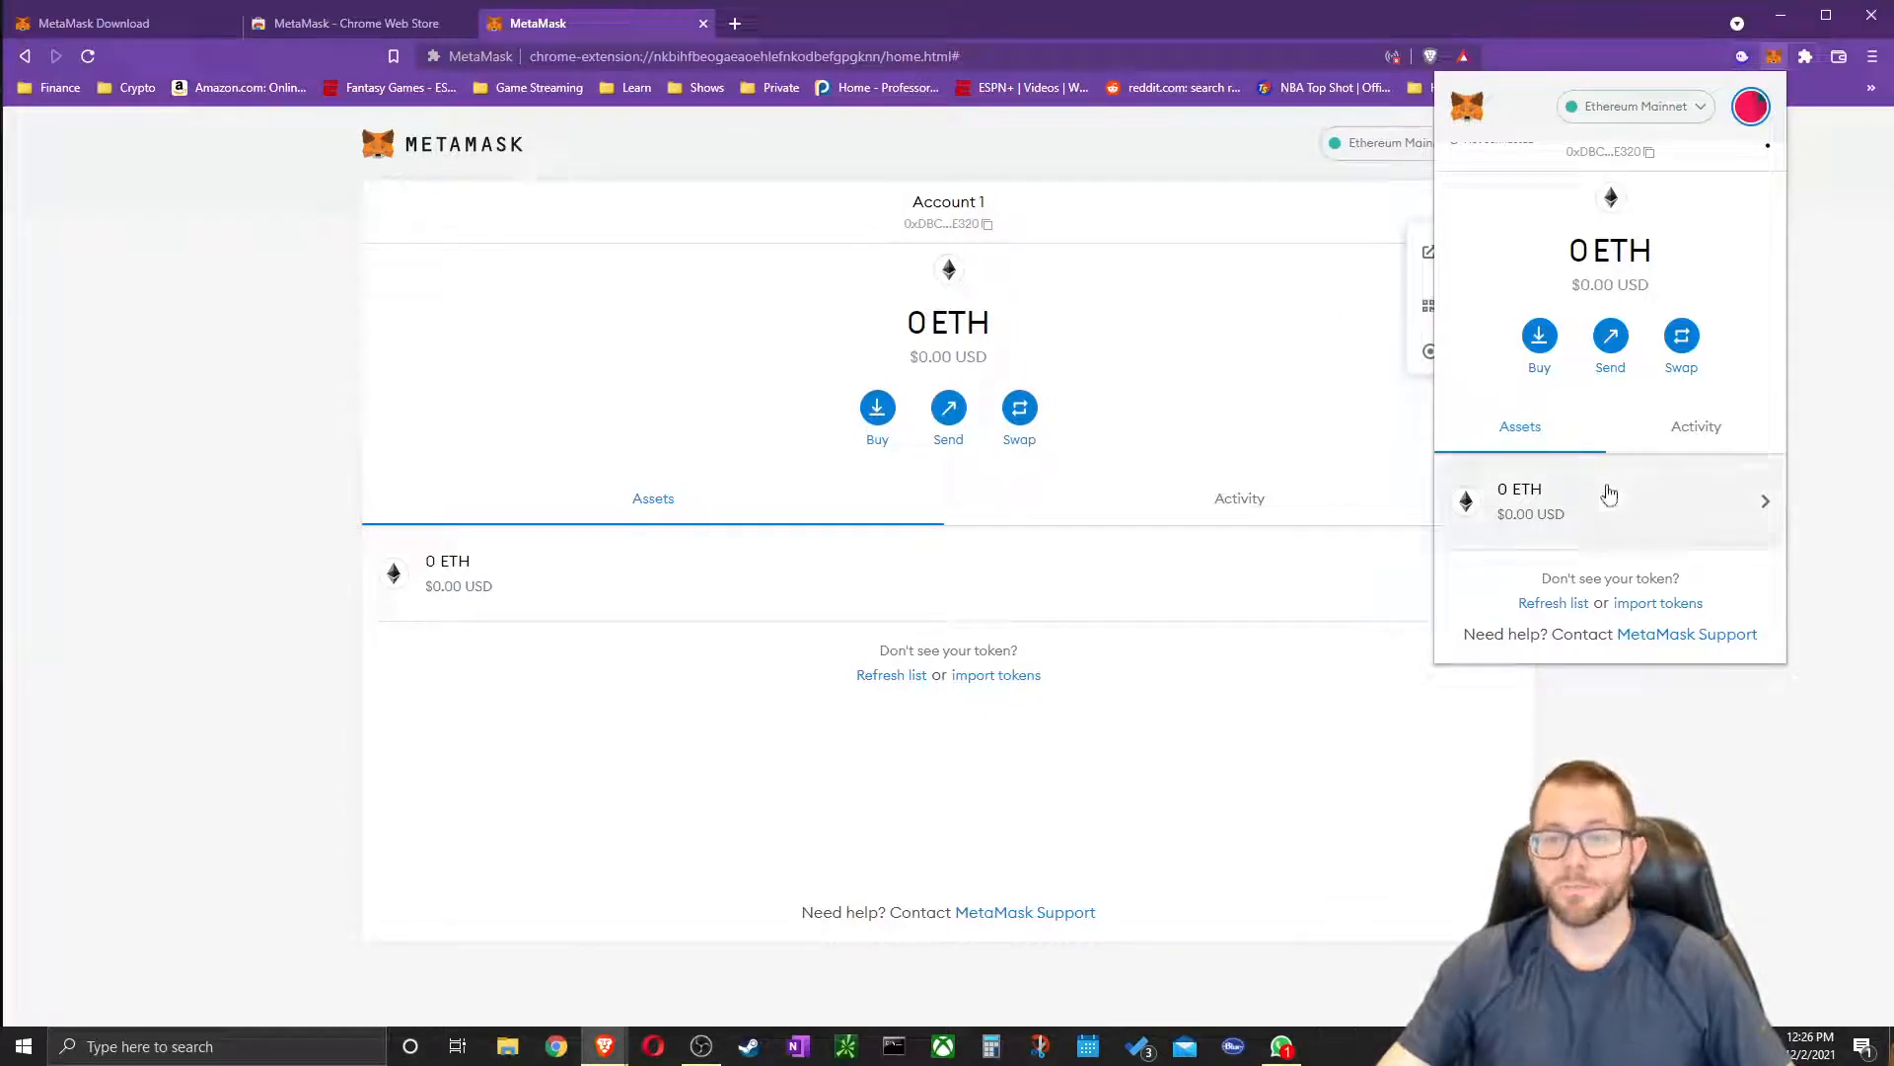
scroll(1678, 251, "up", 1)
scroll(1744, 552, "down", 1)
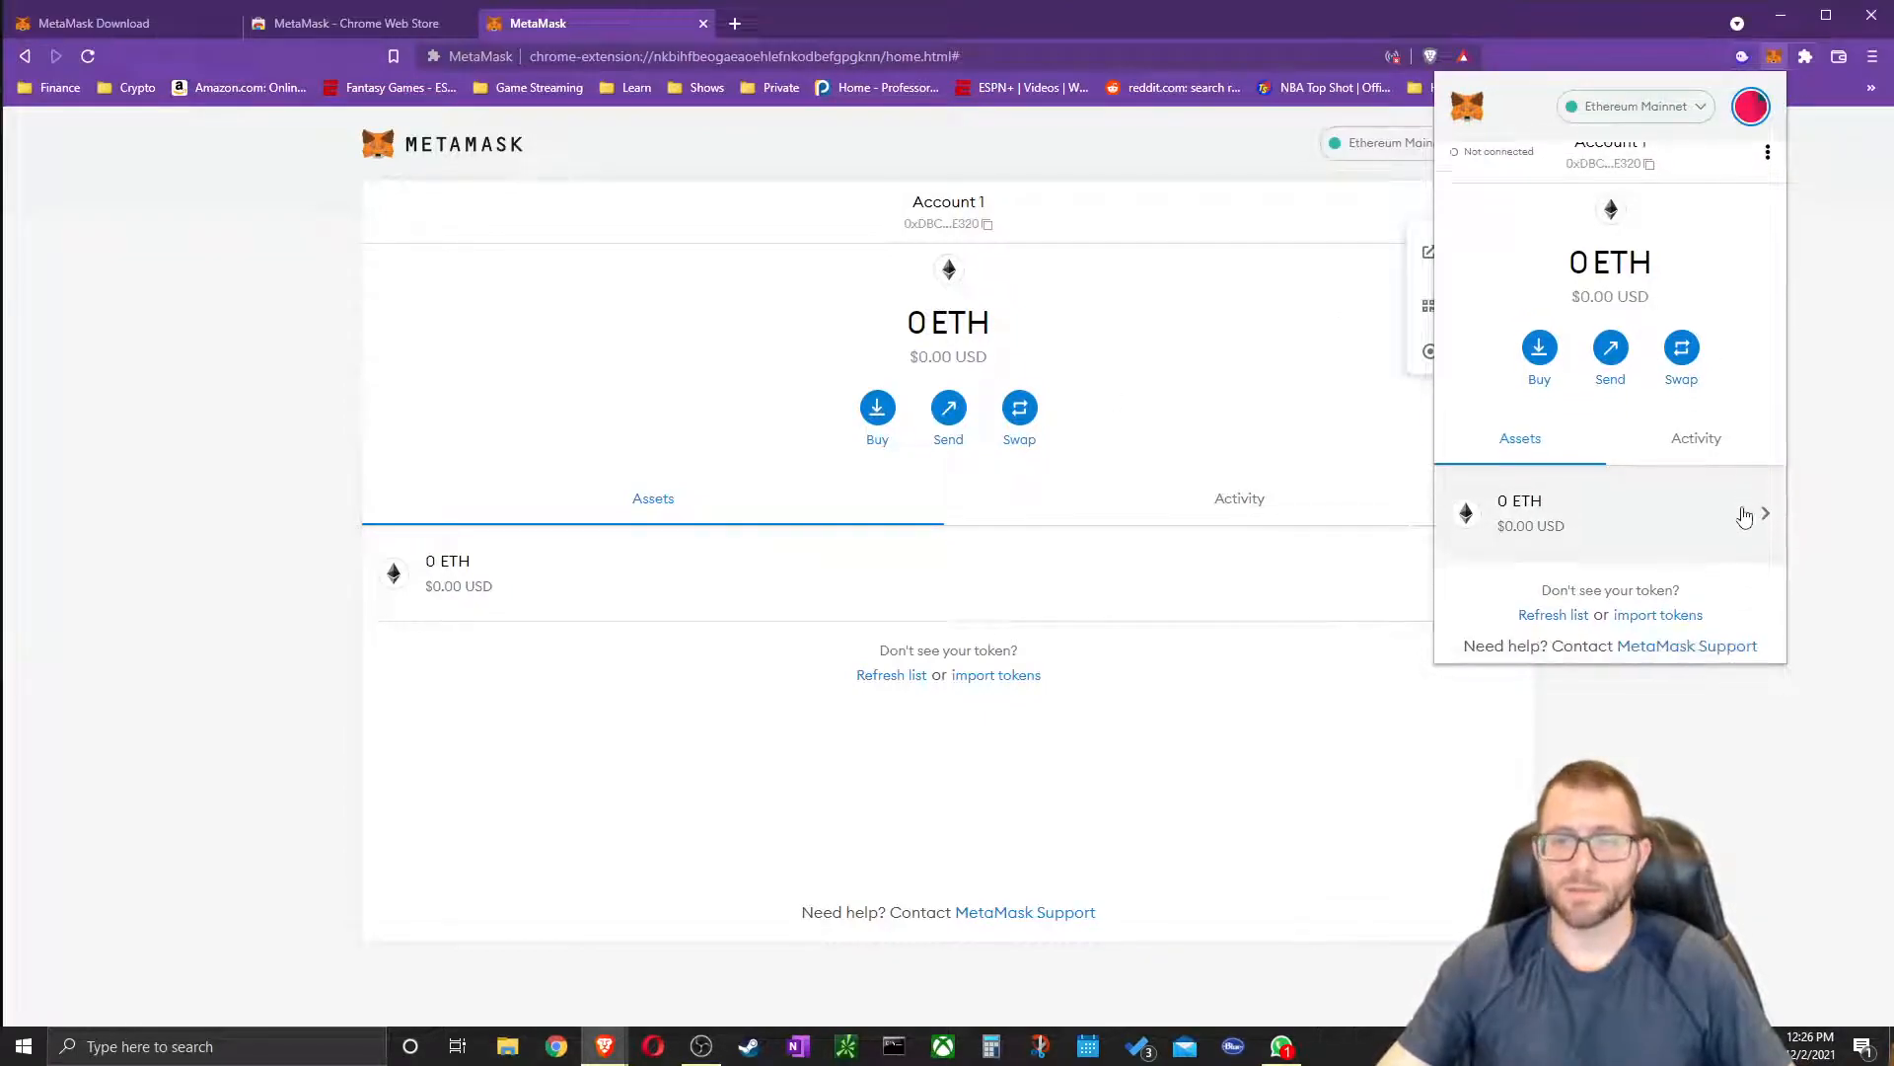
left_click(1694, 427)
left_click(1524, 461)
scroll(1678, 592, "down", 1)
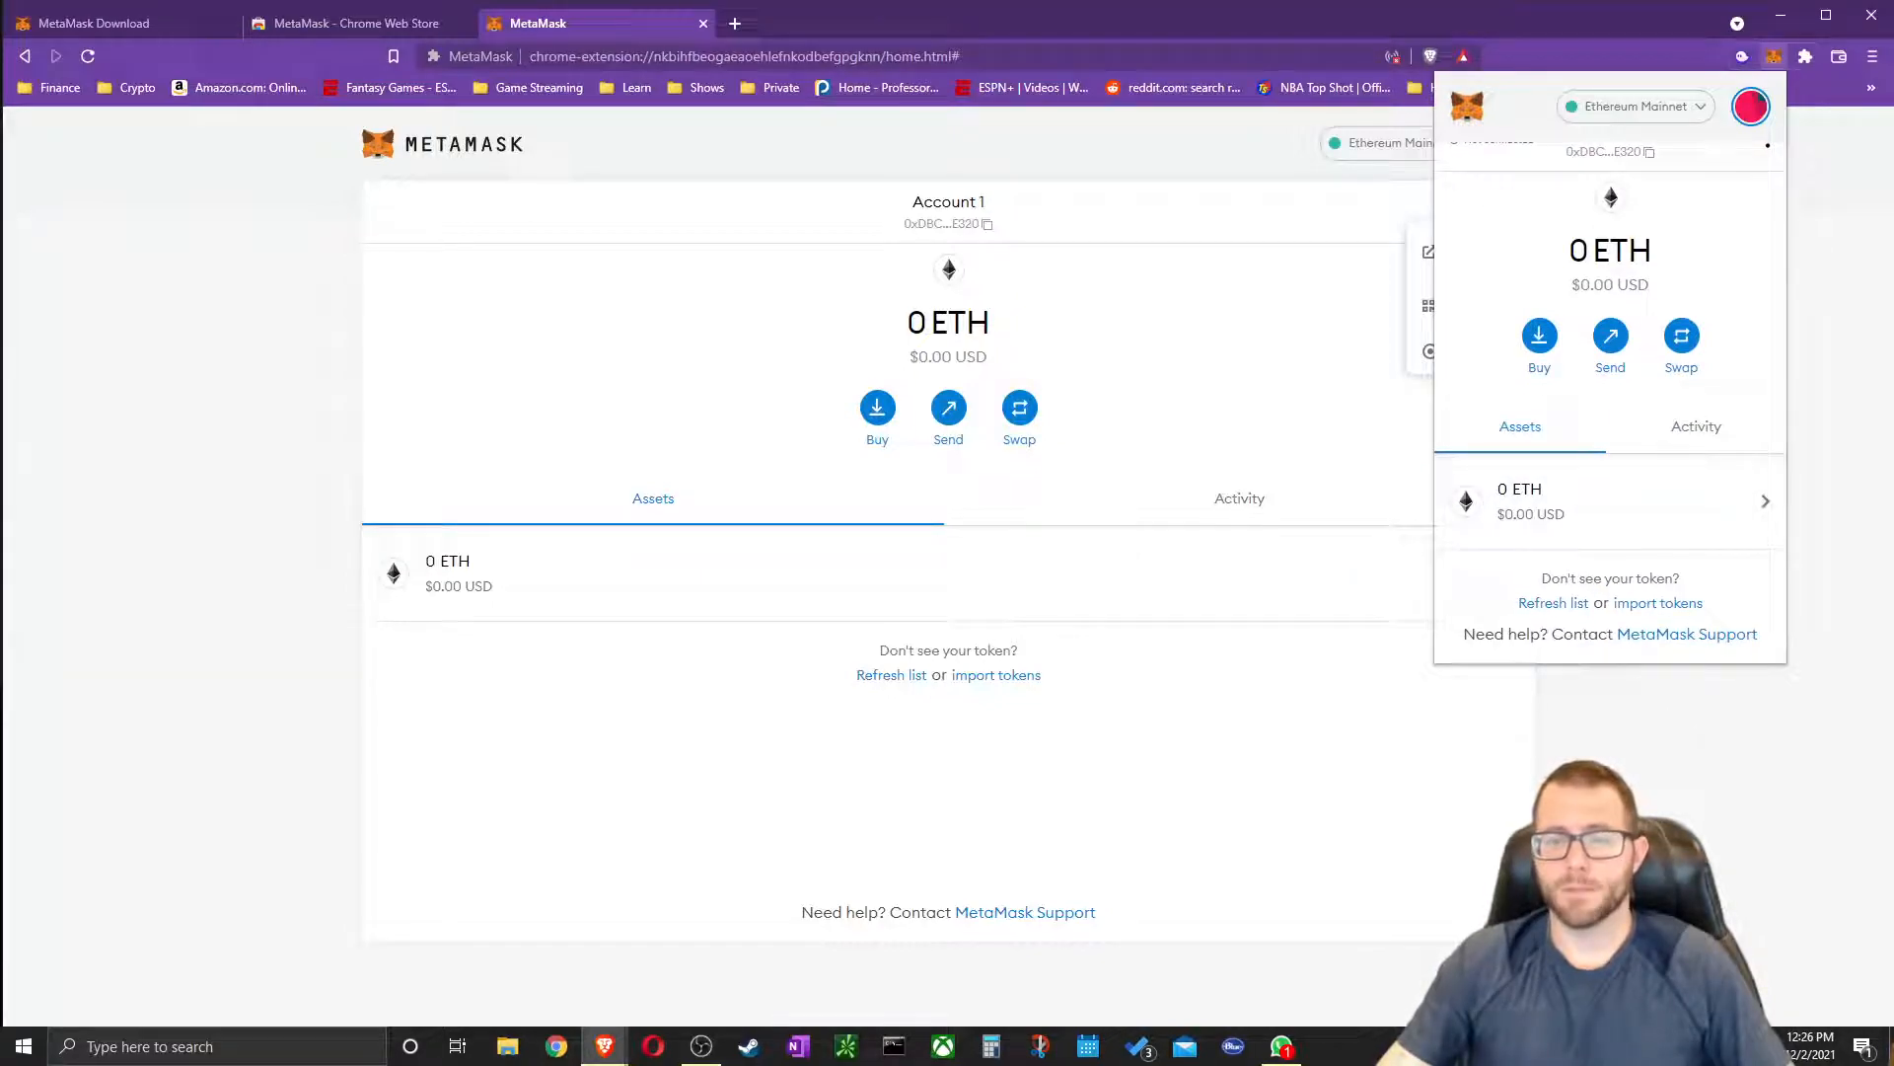
left_click(1095, 261)
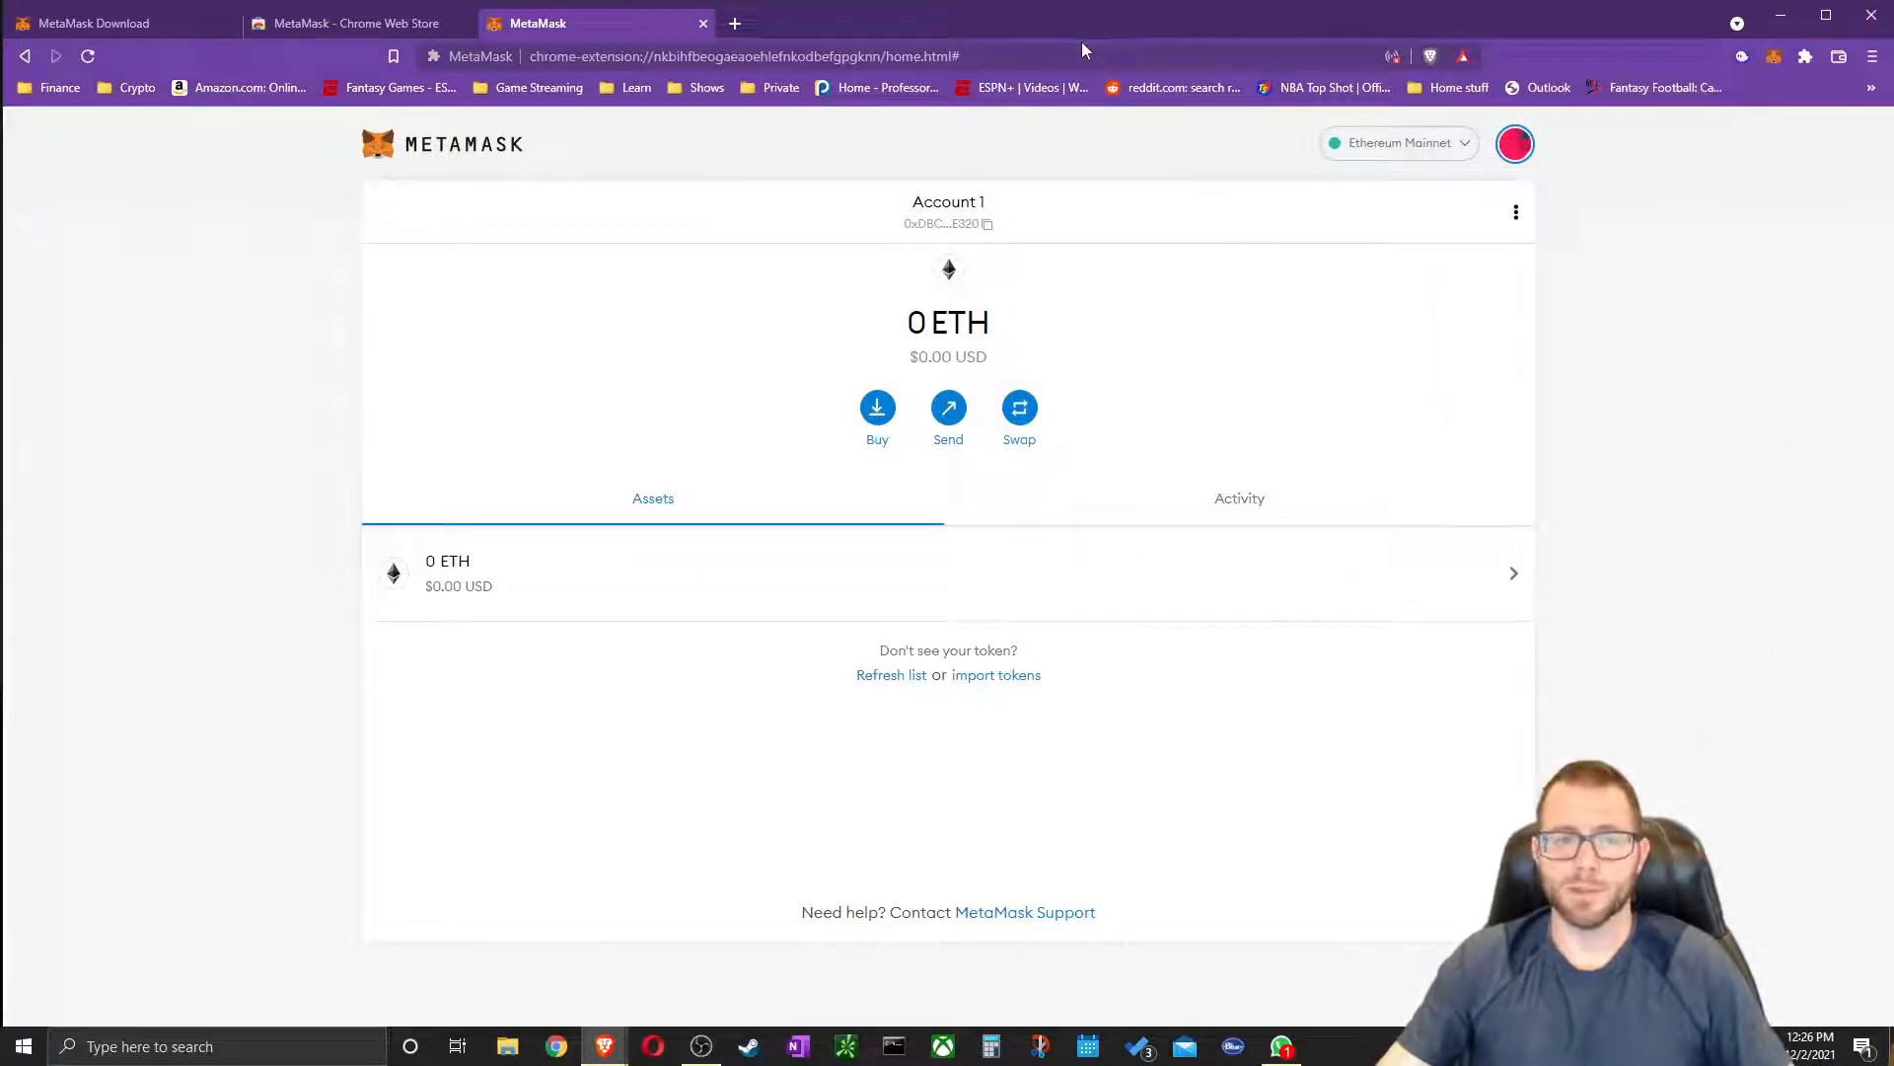